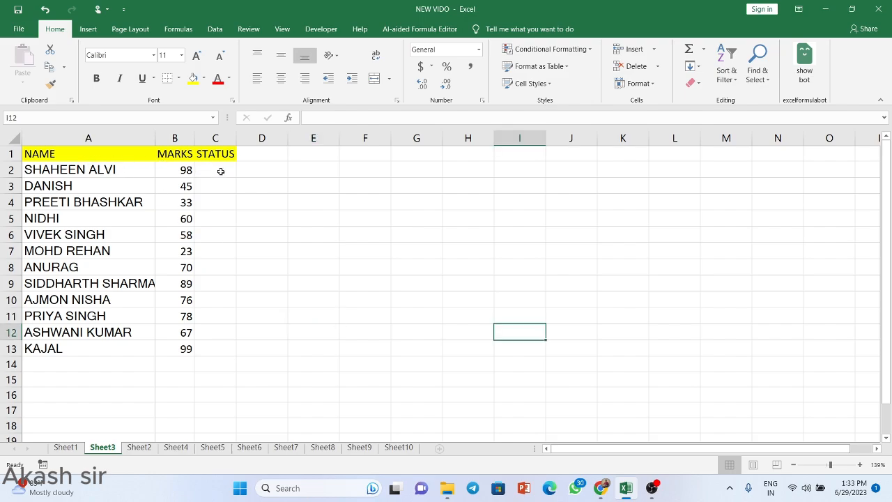
Step: Enter =IF(B2>=33,"PASS","FAIL") in C2 and fill it down to C13
left_click(220, 171)
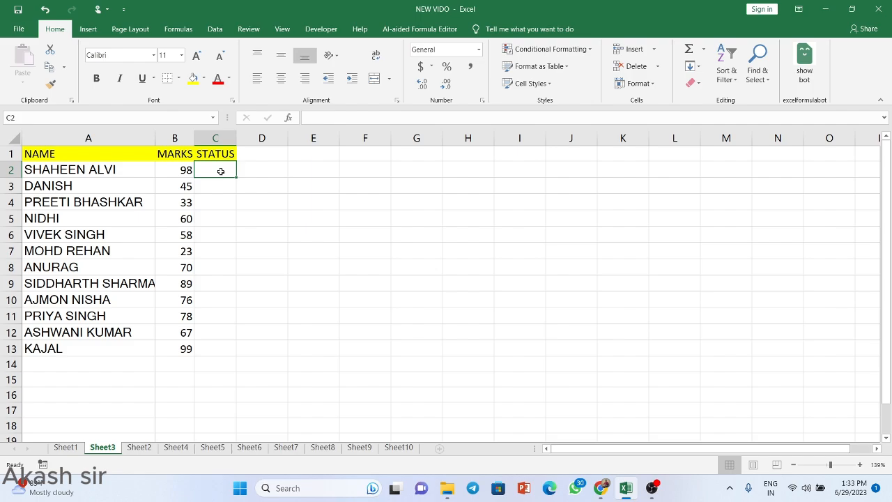
type("=")
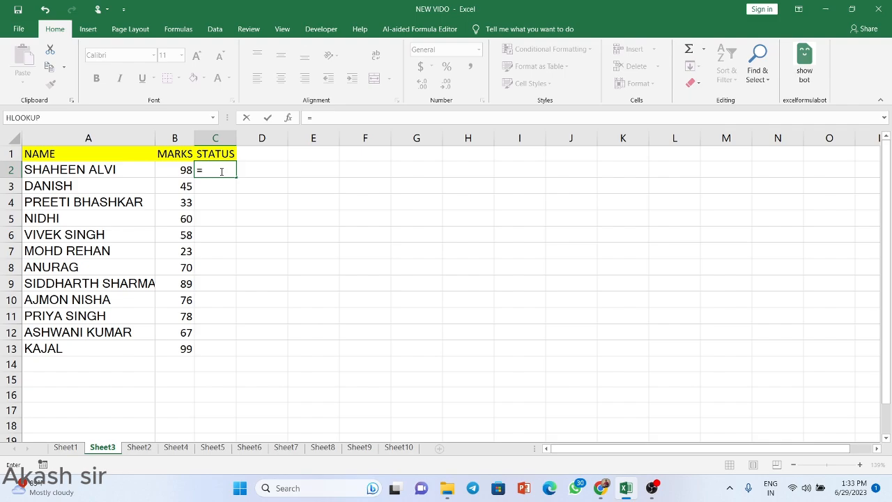
type("IF(")
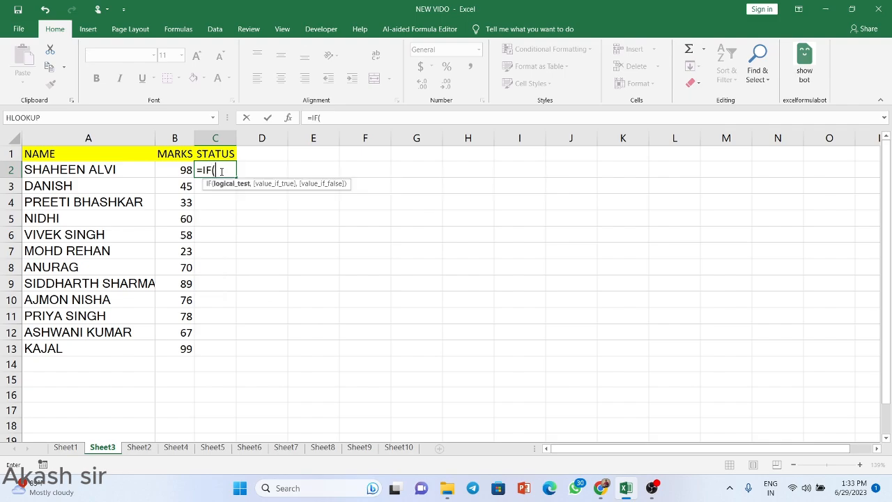
key("Left")
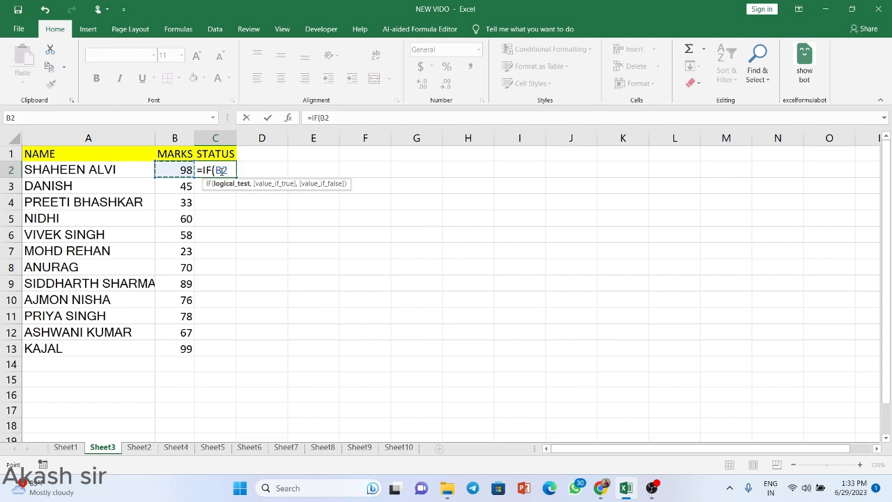
type(">=33")
type(",")
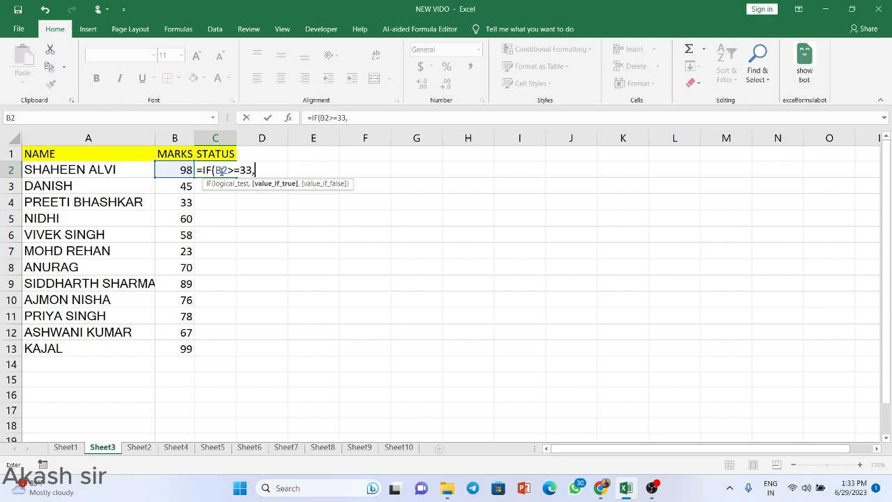
type("\"PASS\",")
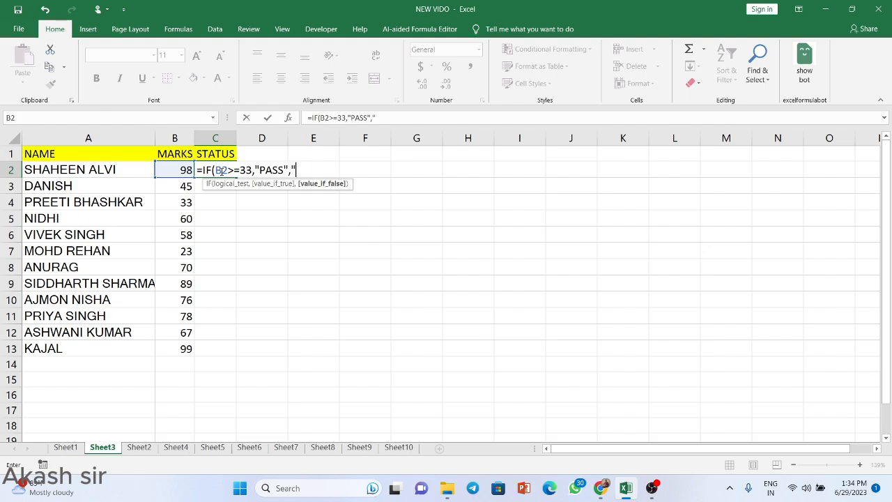
type("\"FAIL\")")
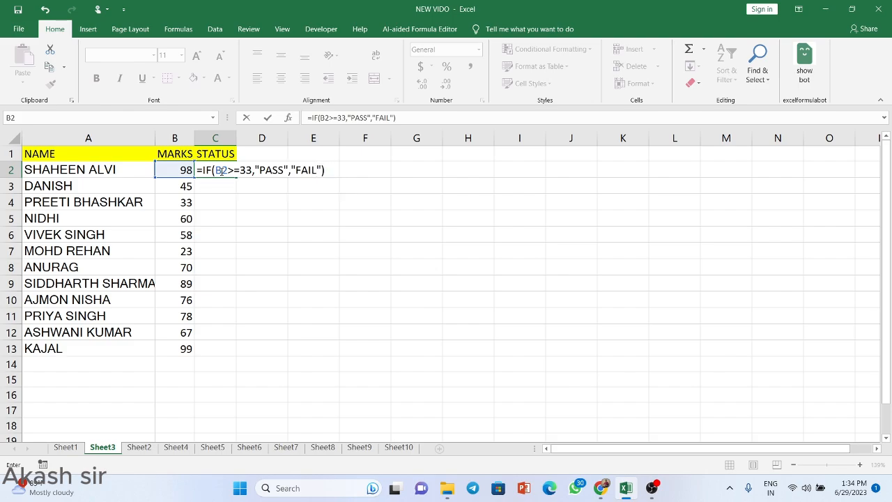
key("Return")
left_click(224, 172)
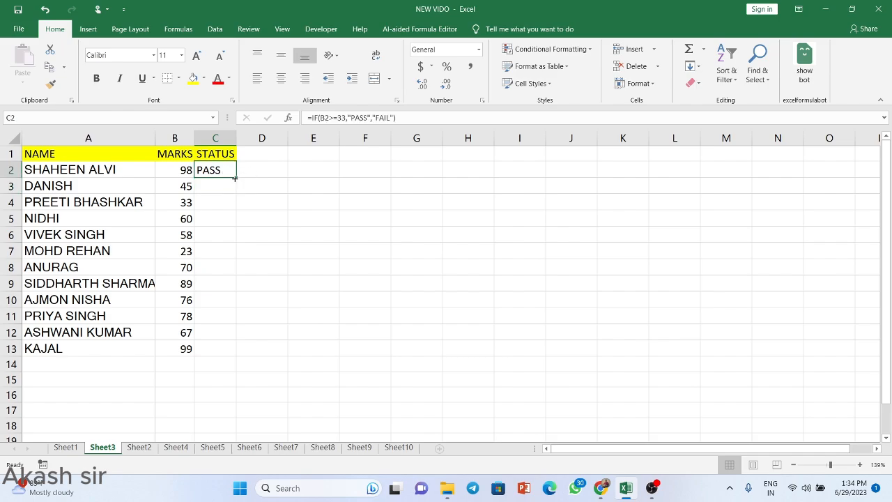
double_click(235, 178)
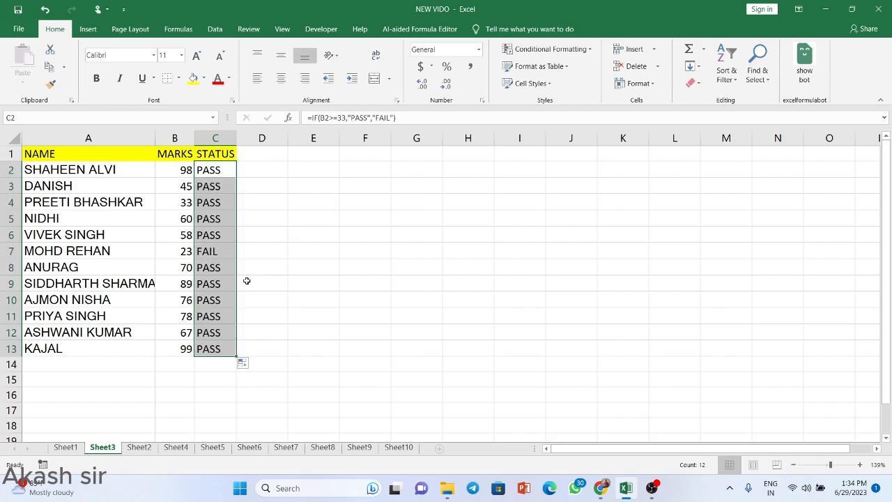
Step: Change the marks in B12, B5, B6 and B7 to 23, 22, 33 and 32
left_click(184, 335)
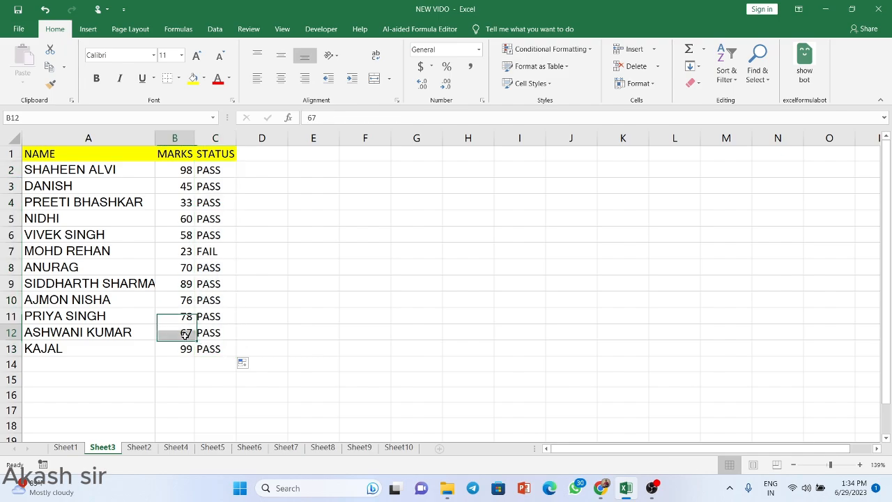
type("23")
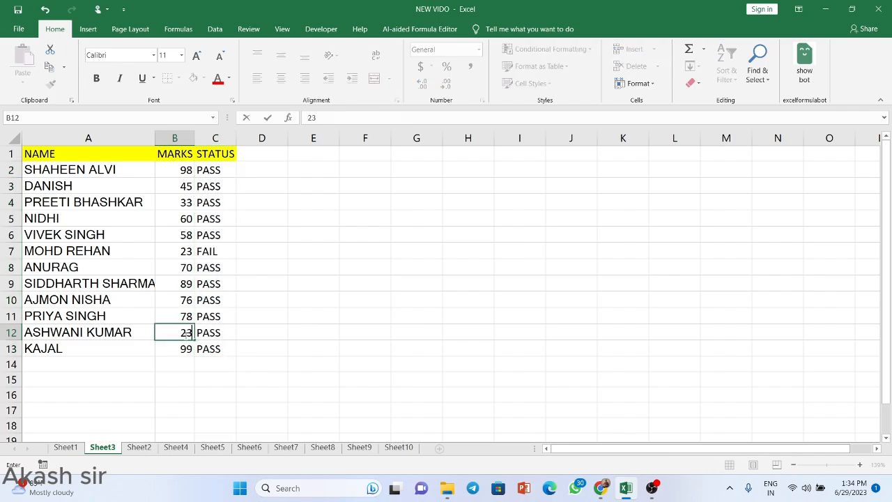
key("Return")
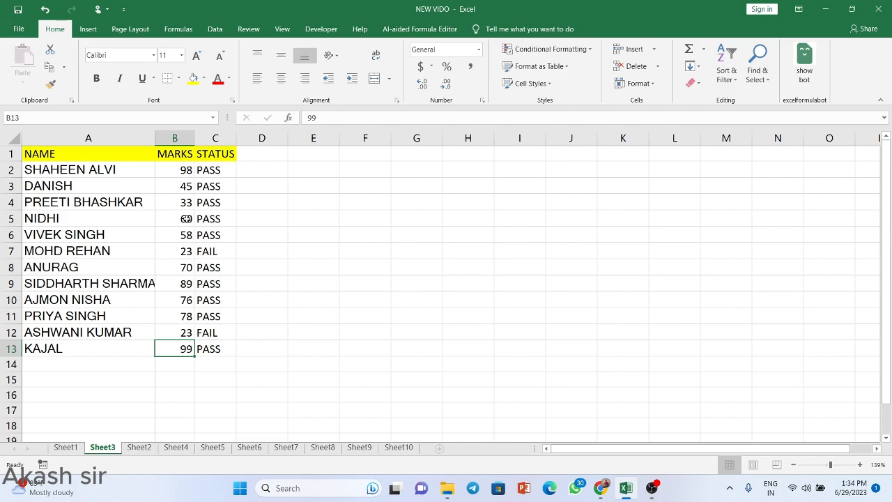
left_click(186, 219)
double_click(186, 218)
type("2")
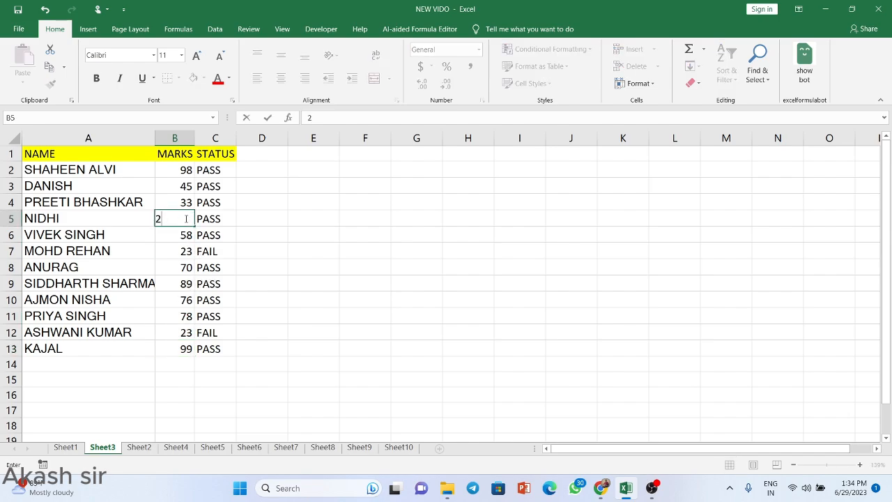
type("2")
key("Return")
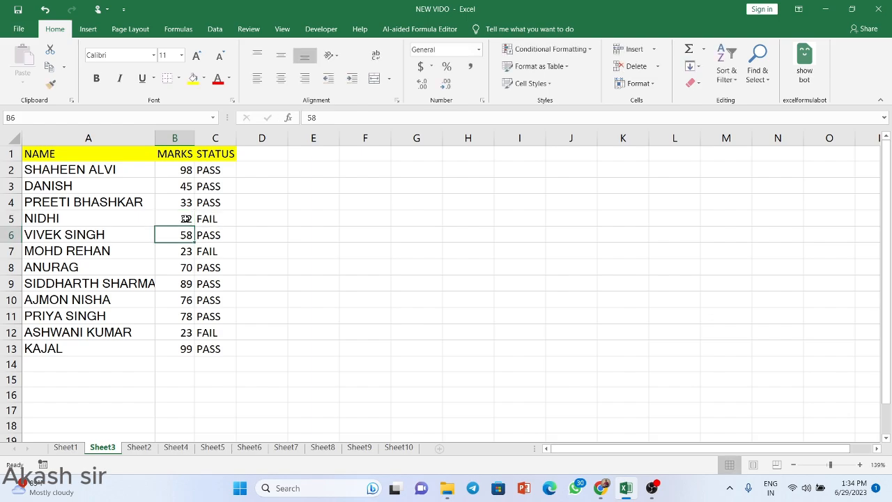
type("33")
key("Return")
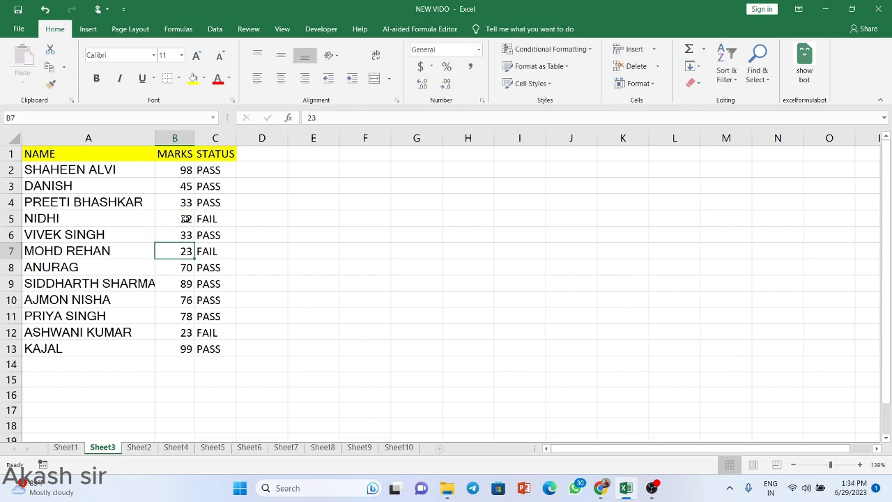
type("32")
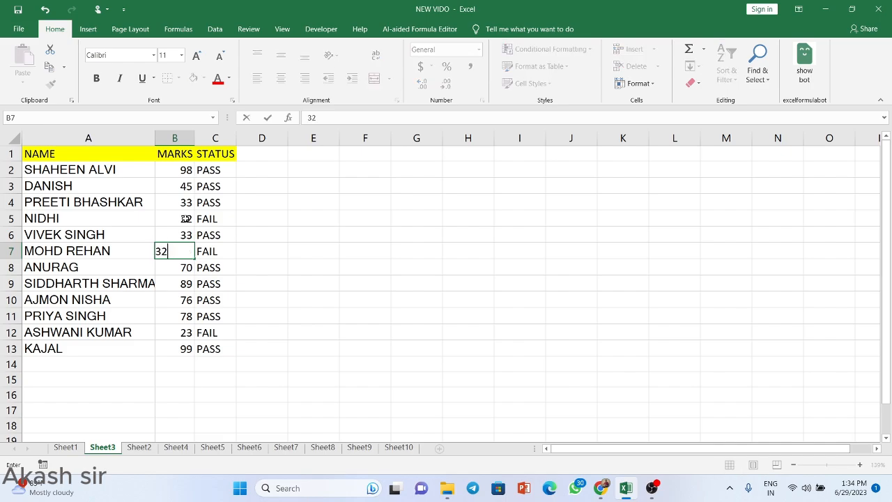
key("Return")
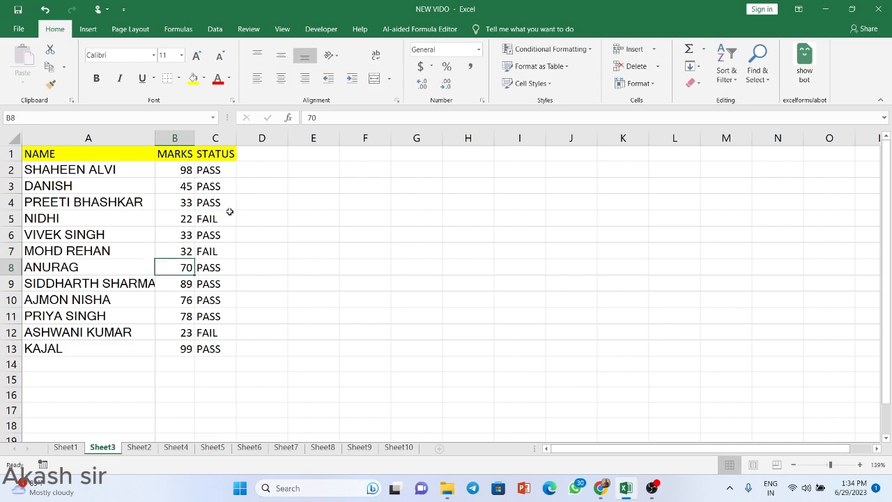
left_click(224, 169)
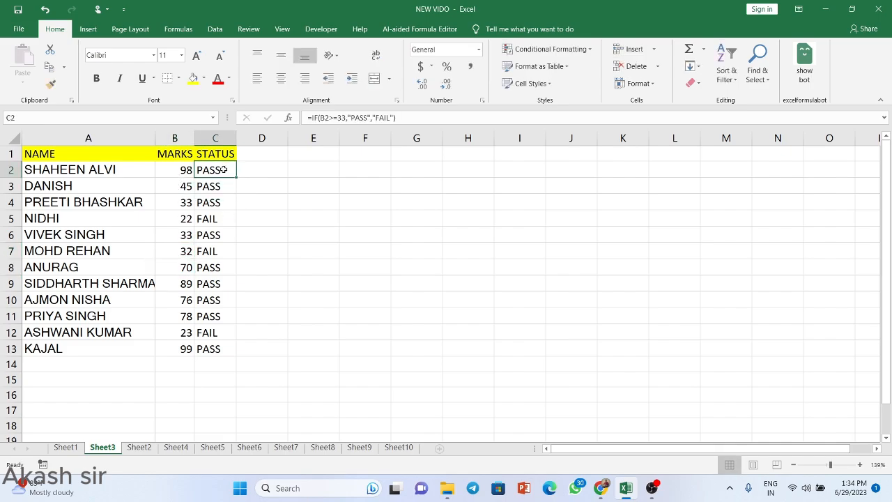
Step: Replace the status formula with =IF(B2>=33,"PASS","") and fill it down to C13
key("shift+Down")
key("shift+Down")
key("shift+Down")
key("shift+Down")
key("shift+Down")
key("shift+Down")
key("shift+Down")
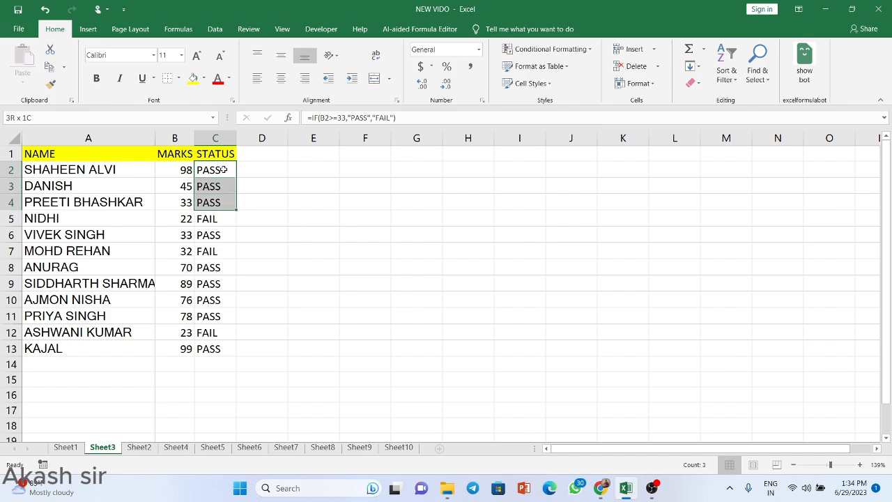
key("shift+Down")
key("shift+Down")
key("shift+Down")
key("shift+Down")
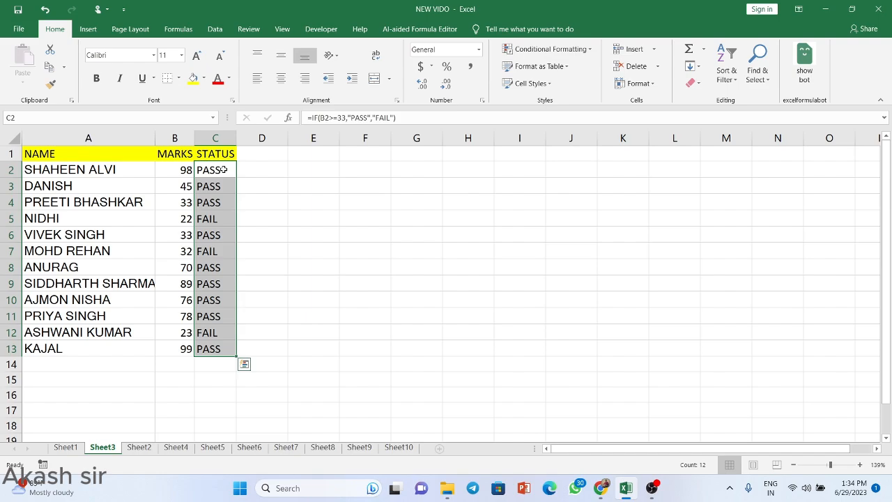
type("=")
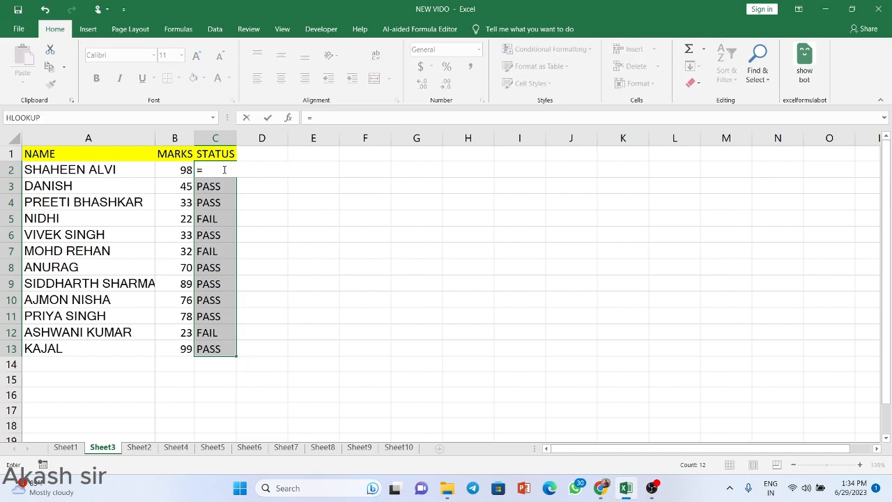
type("IF")
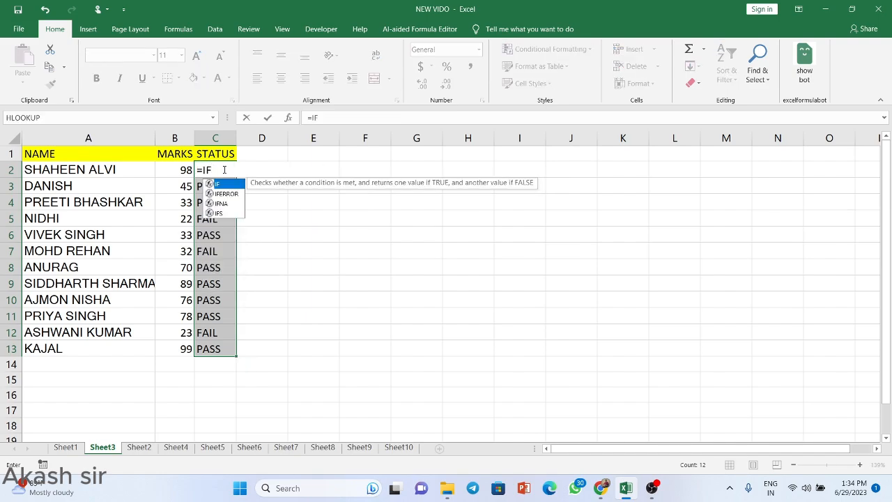
type("(")
key("Left")
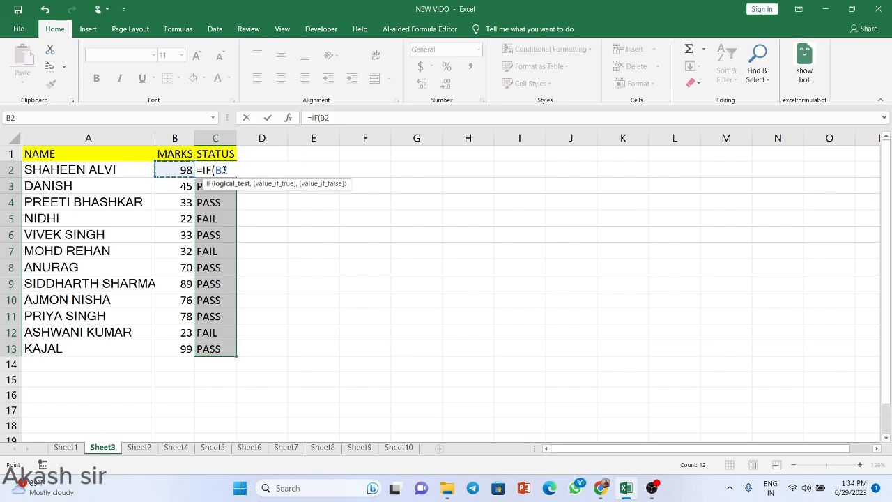
type(">=33,")
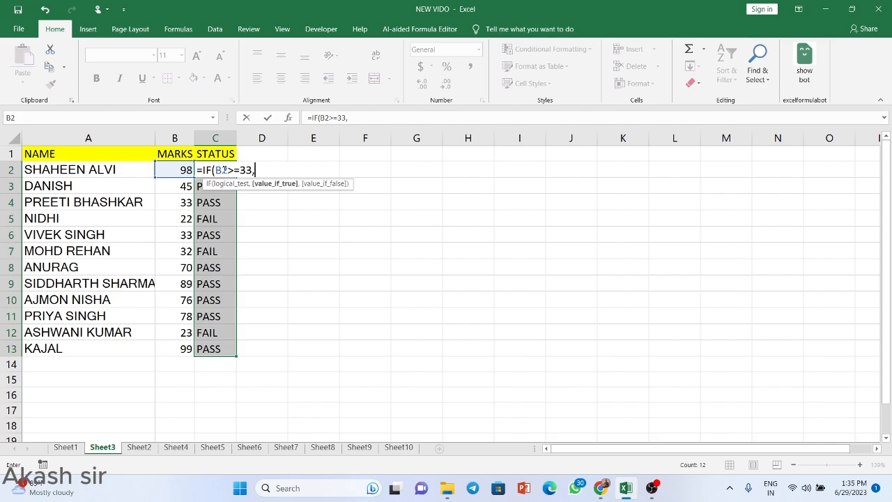
type("\"PASS\",")
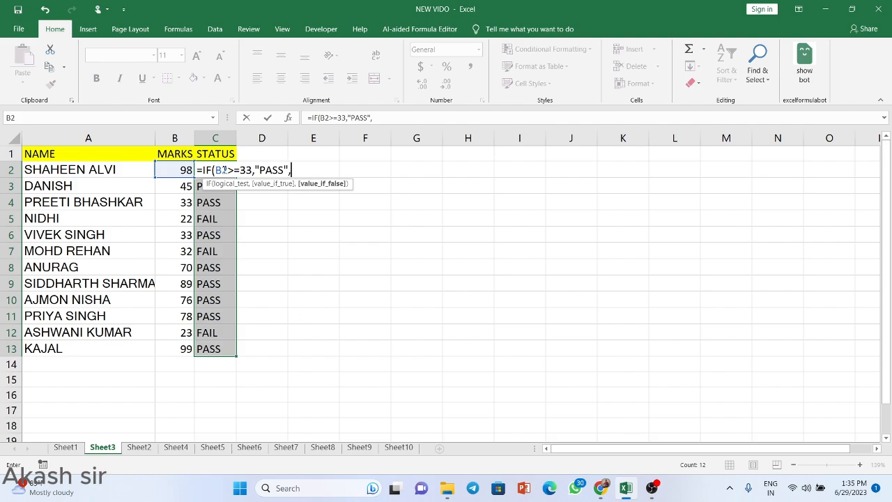
type("\"\")")
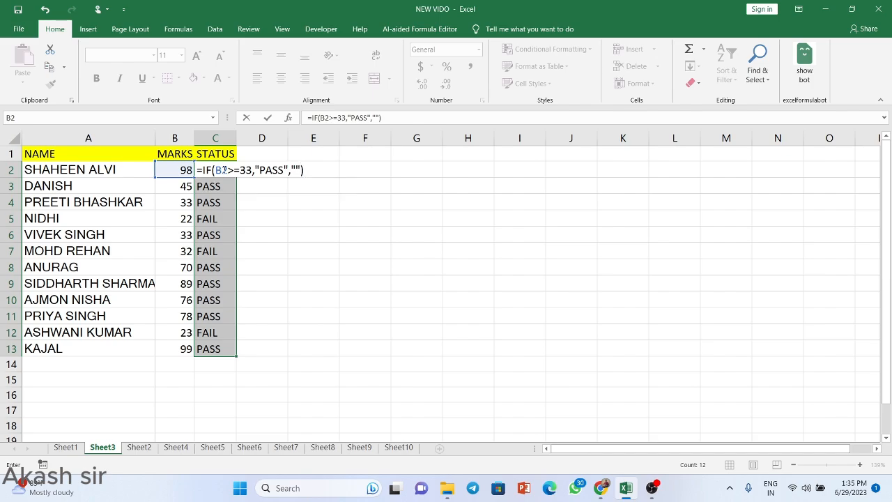
key("Return")
left_click(223, 170)
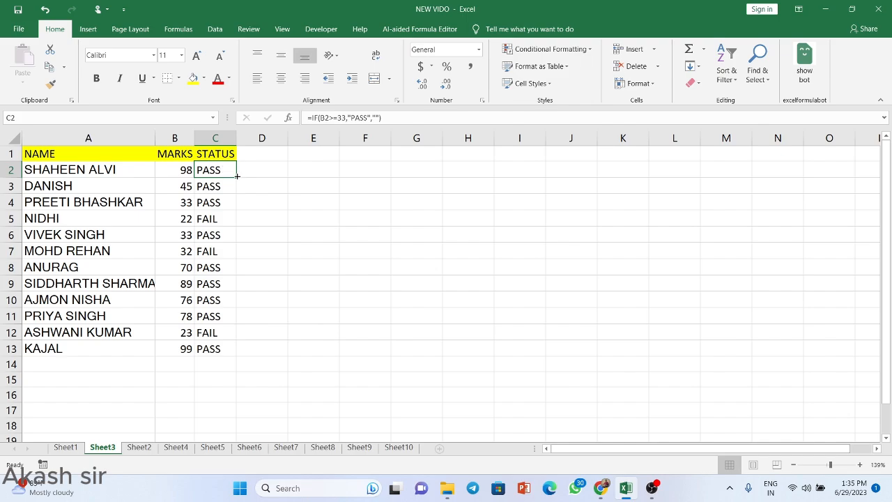
double_click(237, 177)
left_click(323, 216)
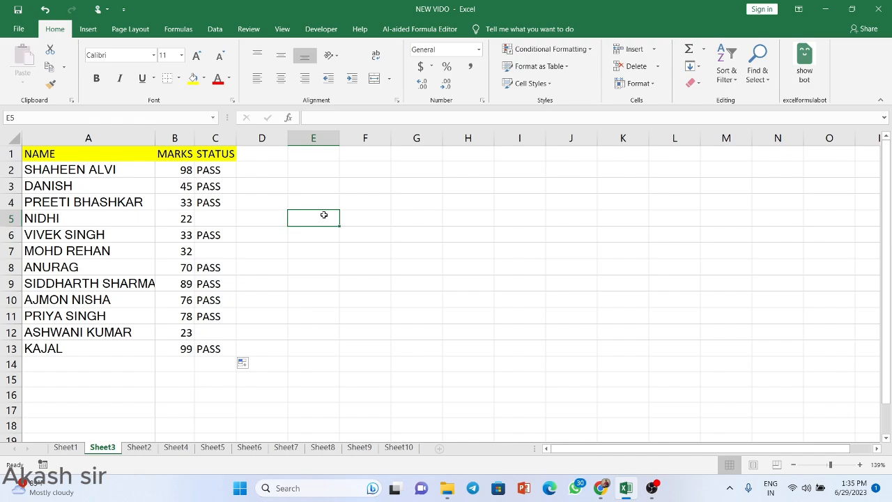
Step: Start retyping C2's formula as =IF(B2>=33," and bring up the emoji panel
left_click(218, 169)
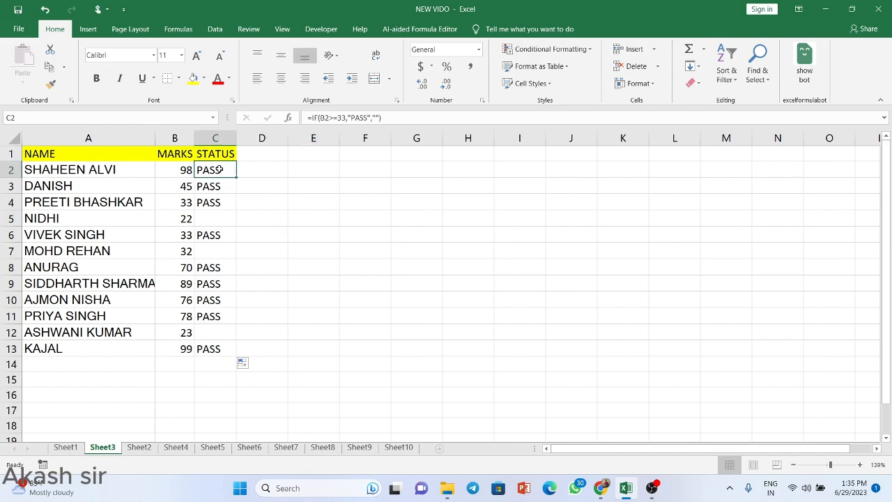
type("=")
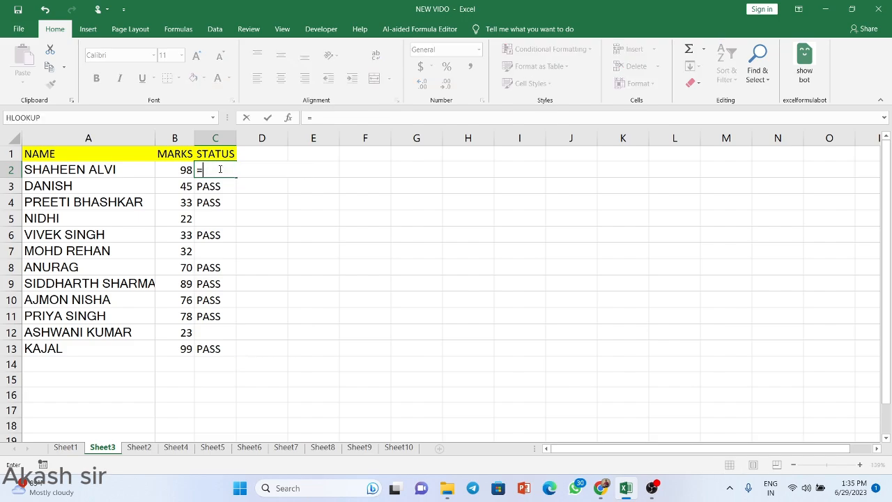
type("IF(")
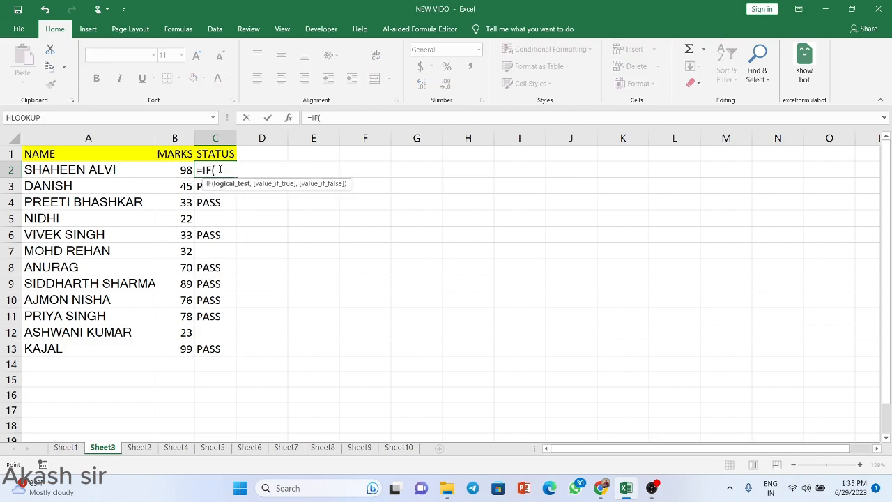
key("Left")
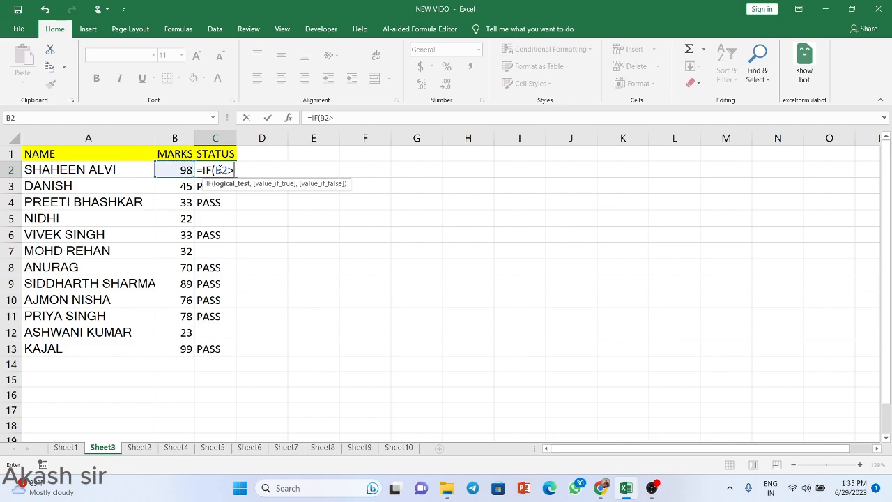
type("=33,\"")
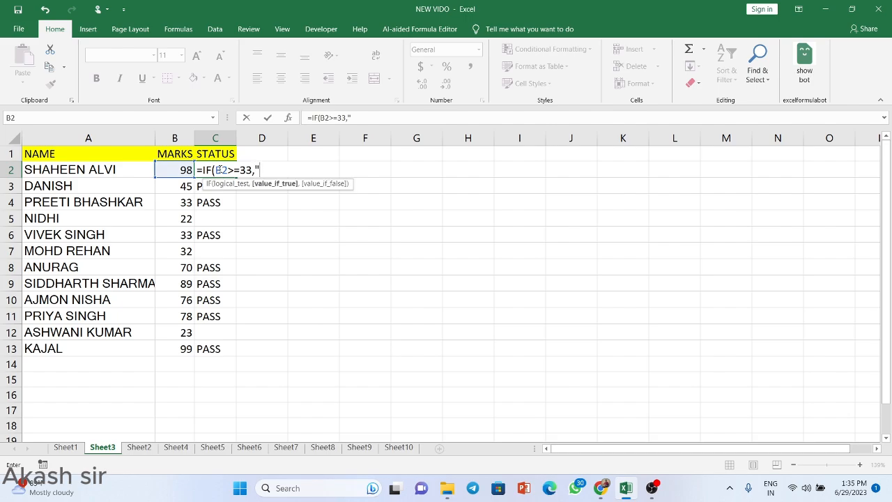
key("super+period")
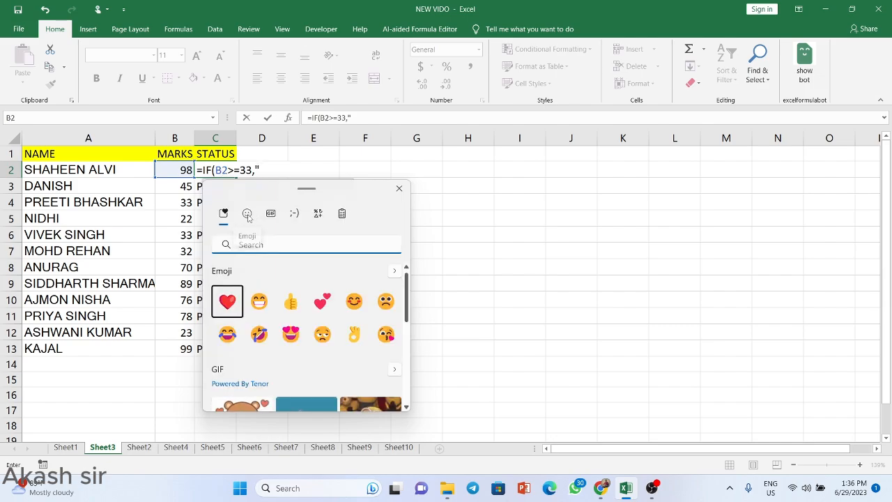
Step: Insert the ✅ check mark emoji as the passing result in C2's formula
left_click(247, 215)
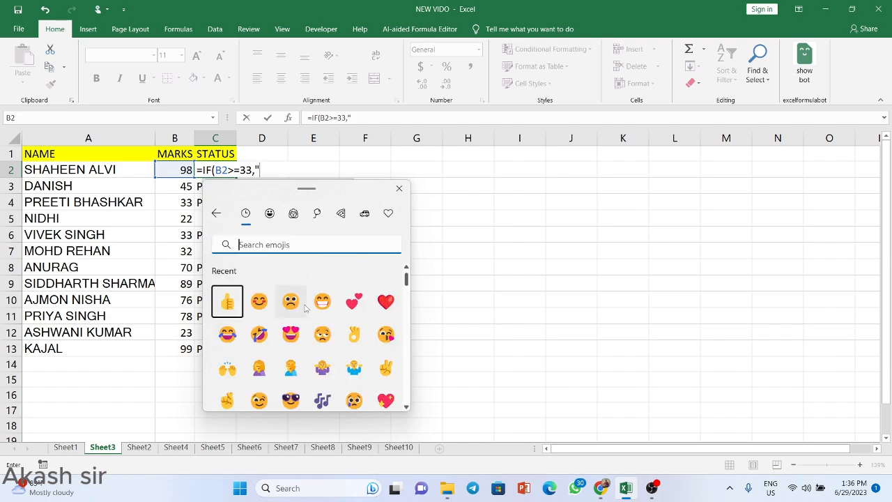
scroll(304, 308, "down", 6)
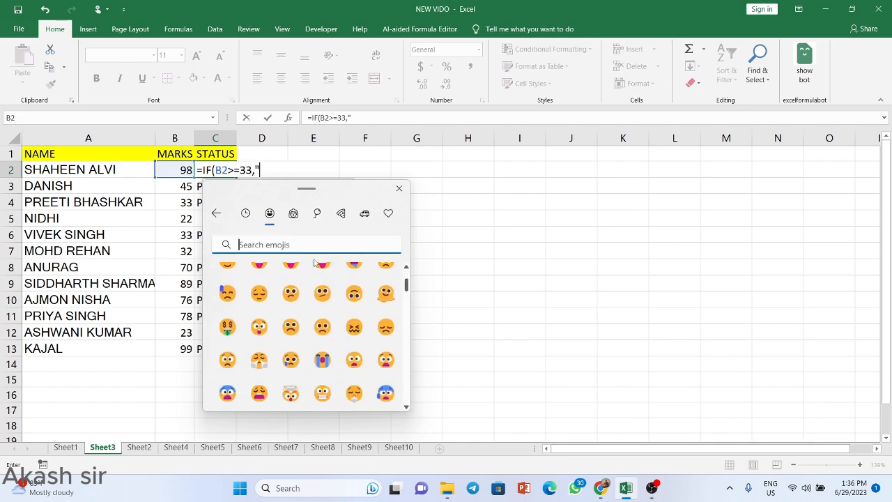
left_click(319, 214)
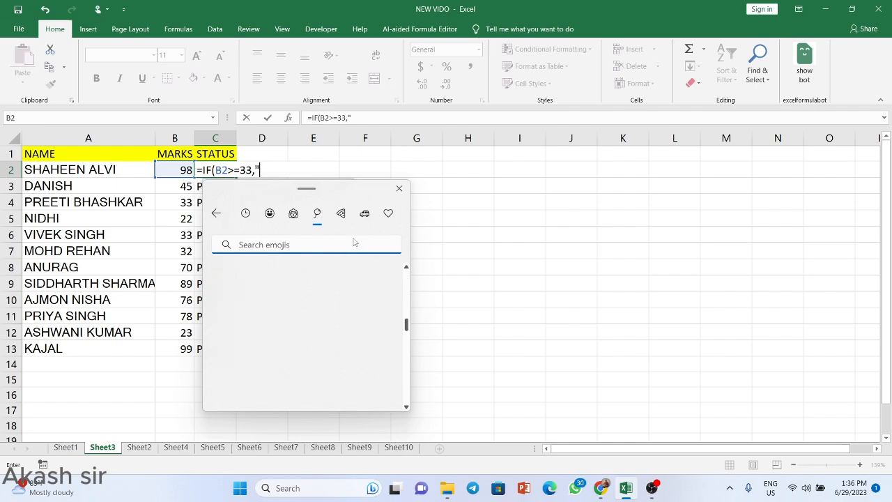
scroll(301, 350, "down", 5)
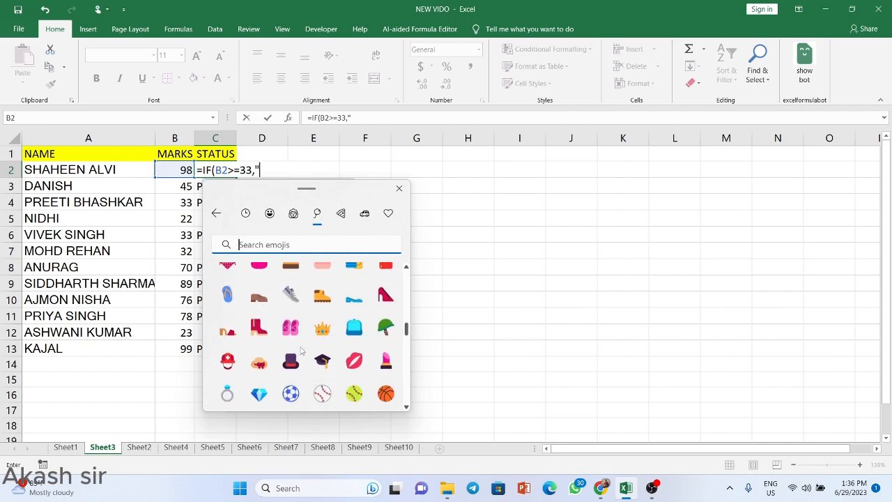
scroll(301, 350, "down", 5)
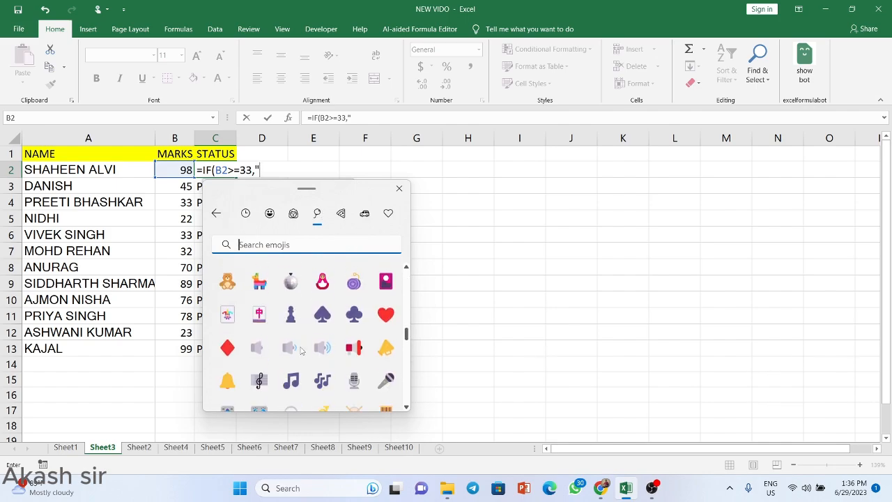
scroll(300, 351, "down", 20)
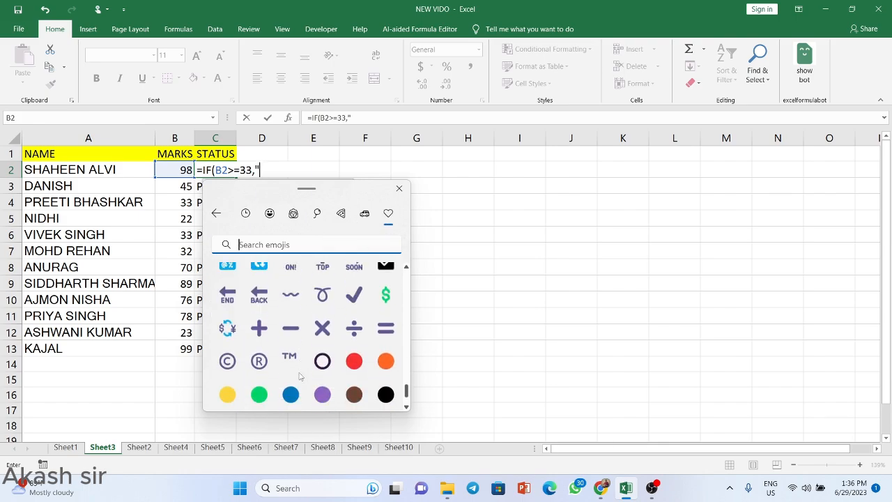
scroll(300, 376, "up", 3)
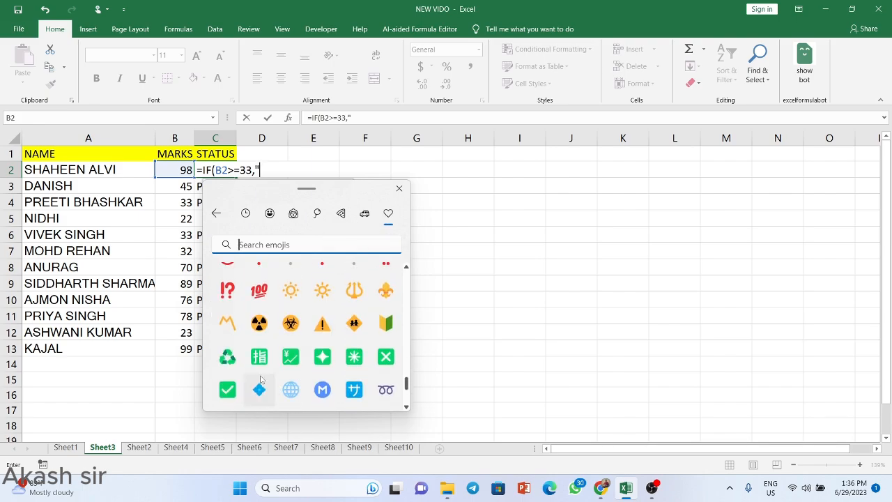
left_click(227, 391)
type("\"")
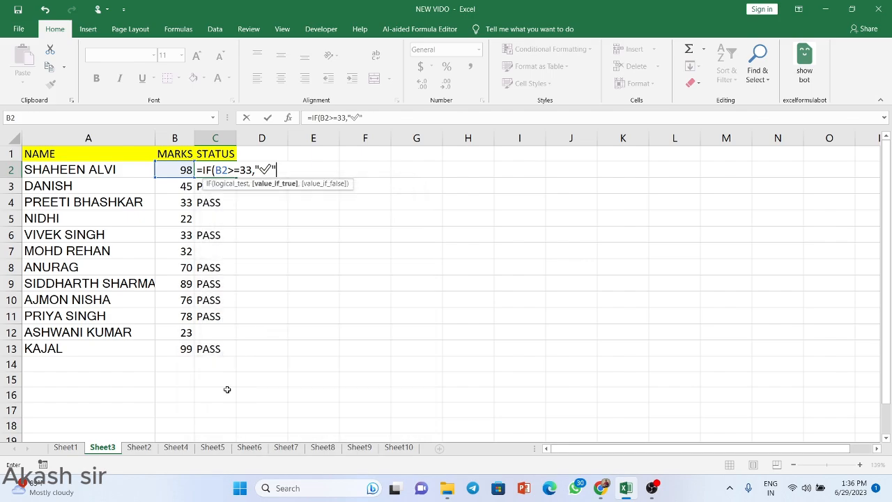
type(",")
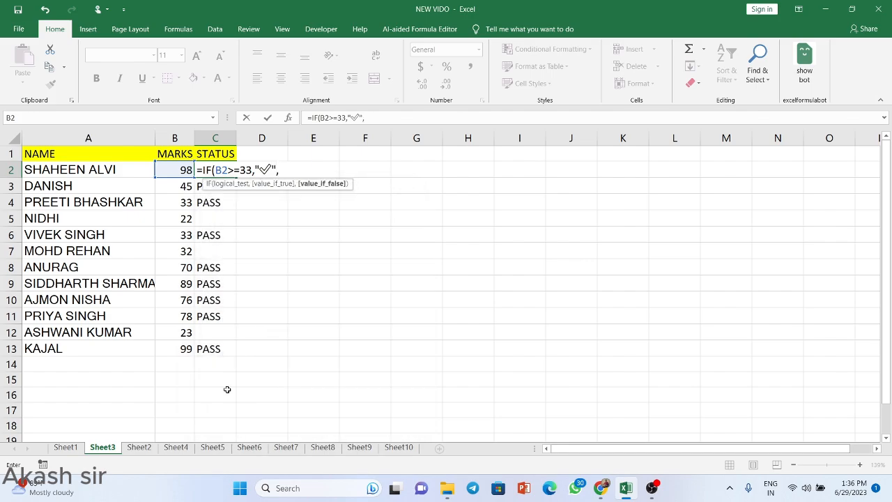
type("\"")
Step: Insert ❎ as the failing result, completing =IF(B2>=33,"✅","❎"), and fill it down to C13
key("super+period")
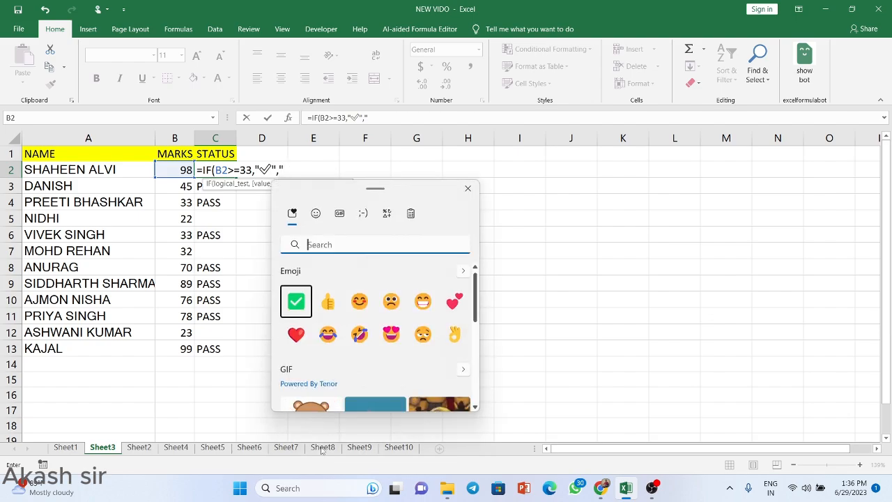
left_click(315, 214)
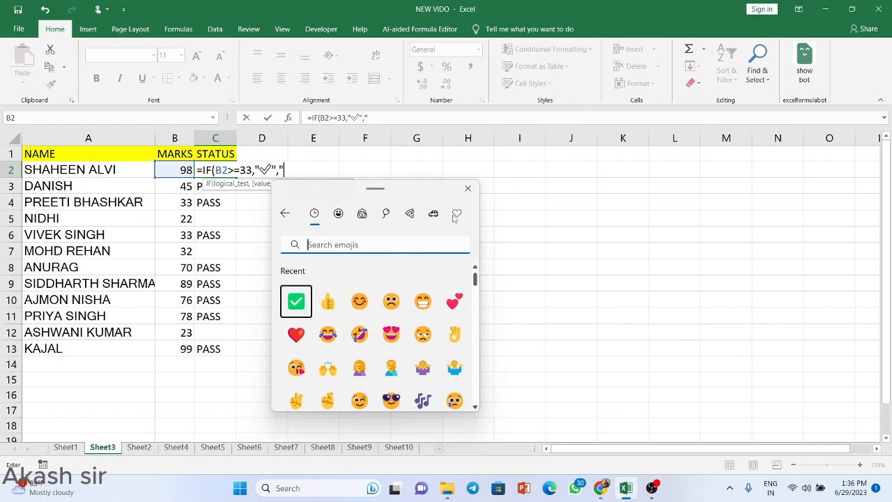
left_click(456, 213)
scroll(402, 322, "down", 5)
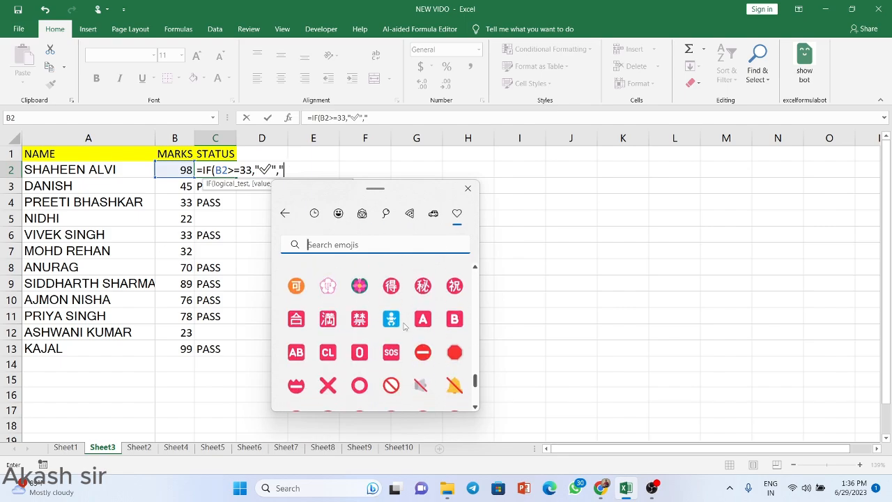
scroll(405, 326, "up", 1)
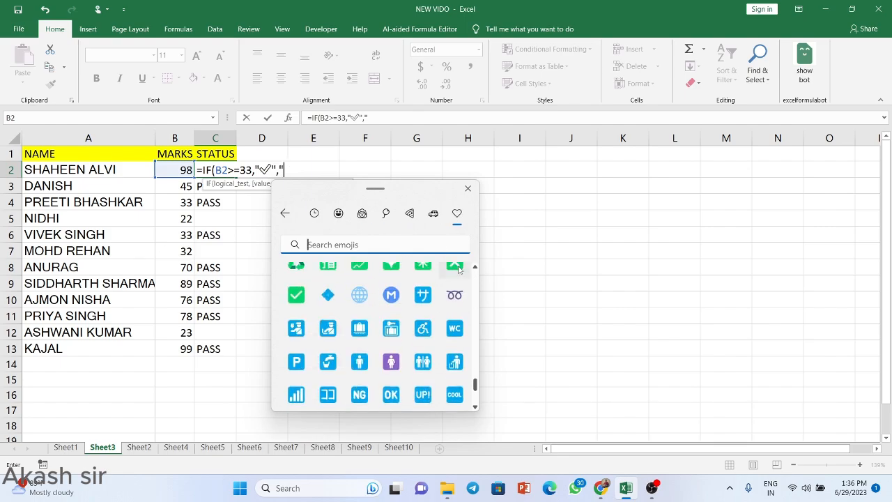
left_click(449, 271)
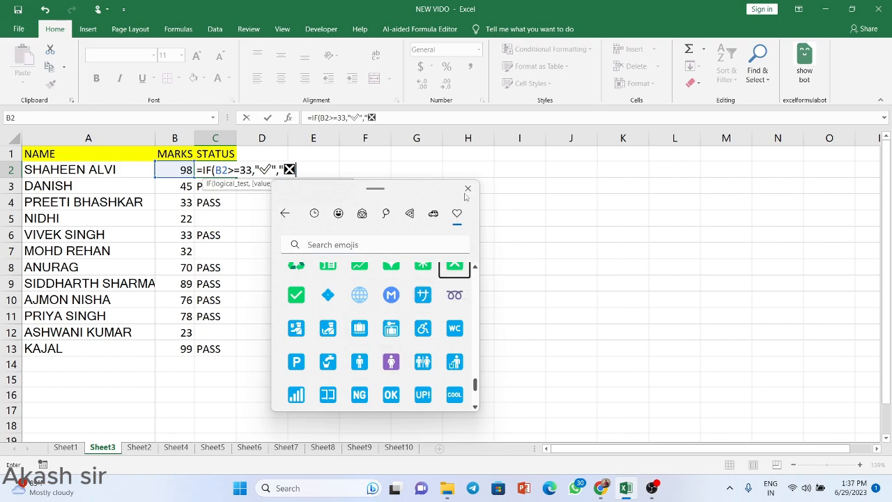
left_click(466, 189)
type("\"")
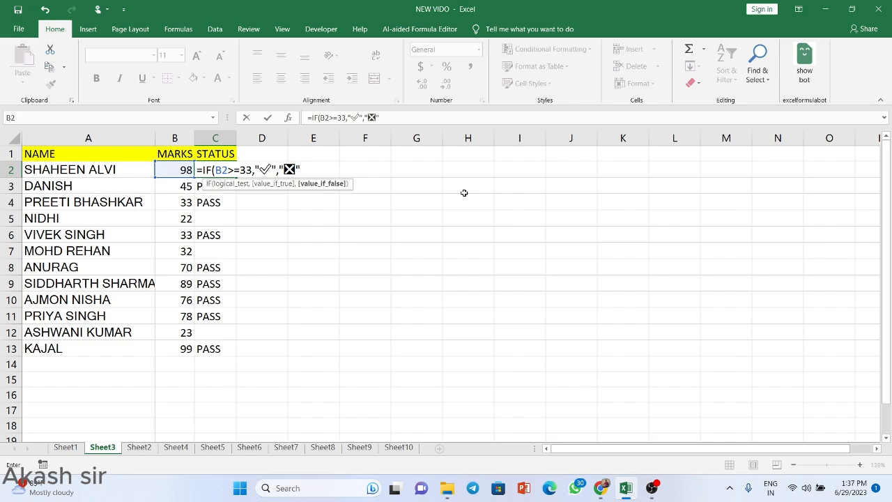
type(")")
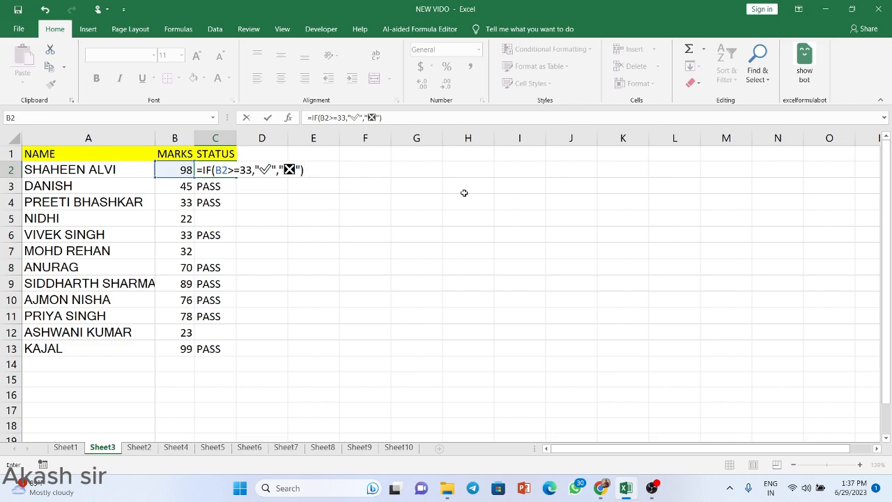
key("Return")
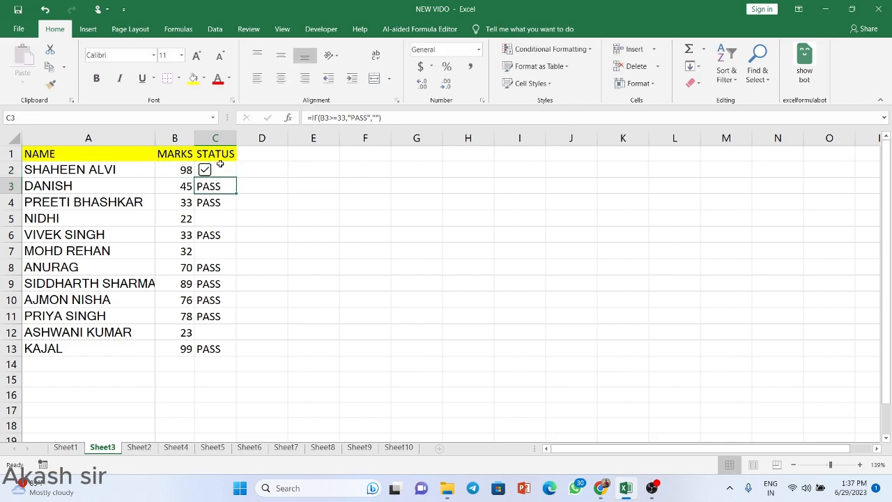
left_click(220, 164)
double_click(235, 178)
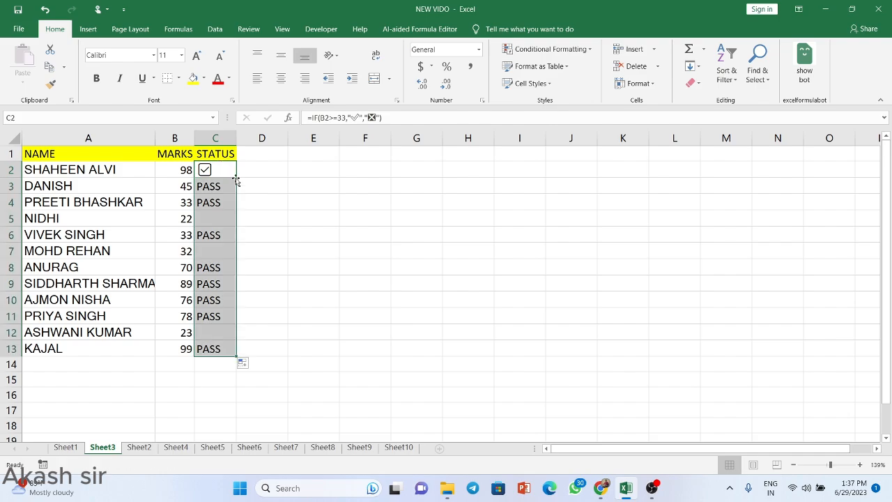
Step: Deselect the emoji-filled STATUS column and move on to Sheet4's NAME and GENDER list
left_click(306, 221)
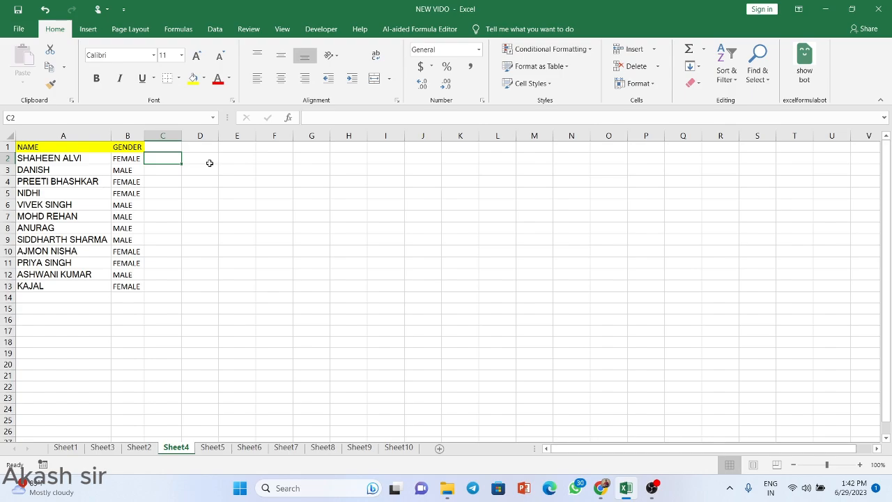
Step: Enter =IF(B2="FEMALE","Mr. "&A2,"Miss"&A2) in Sheet4's C2 to prefix the name with a title
type("=IF(")
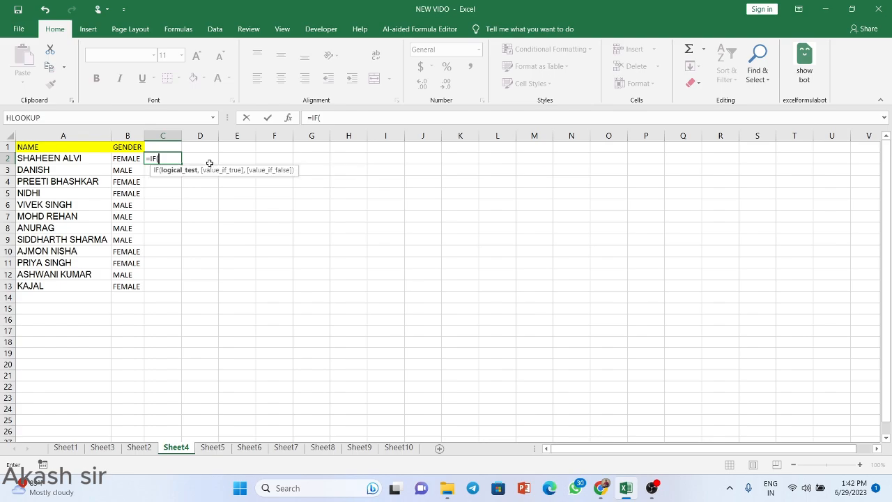
key("Left")
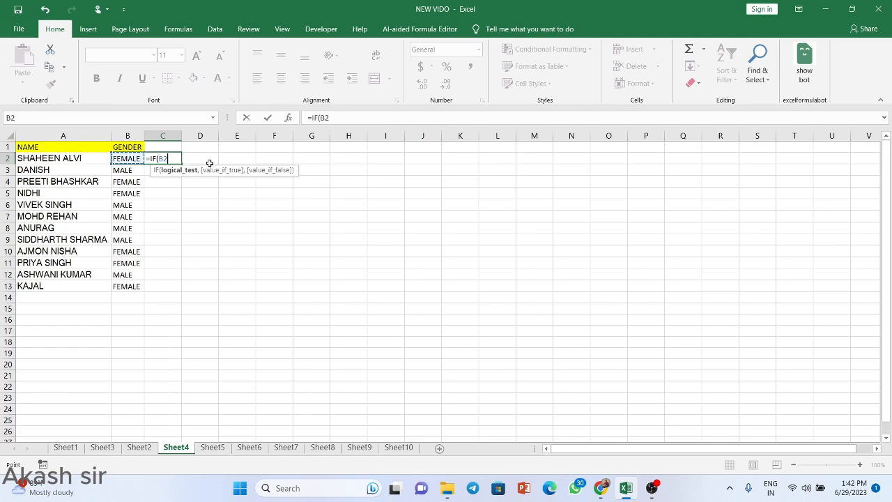
type("=\"FEMALE")
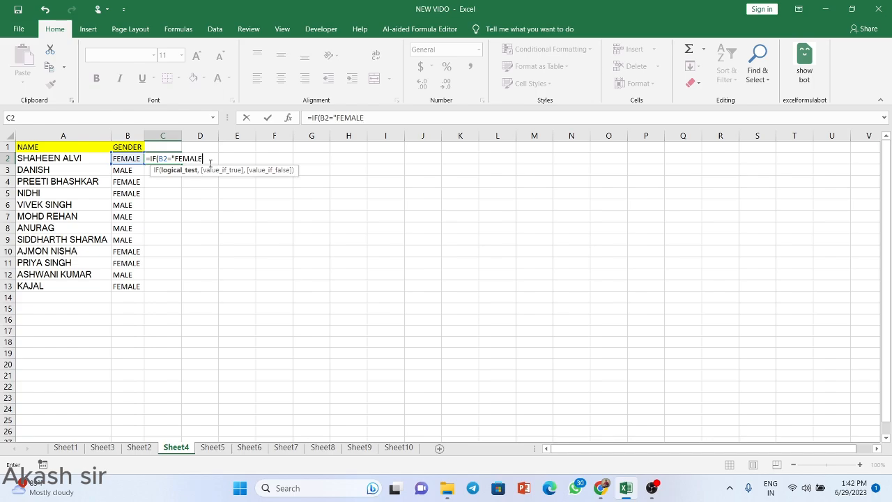
type("\",")
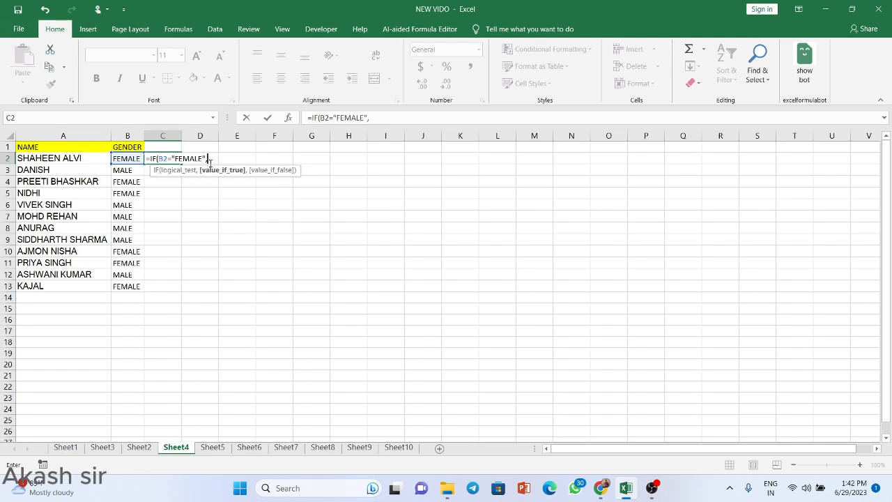
type("\"Mr. \"&")
key("Left")
key("Left")
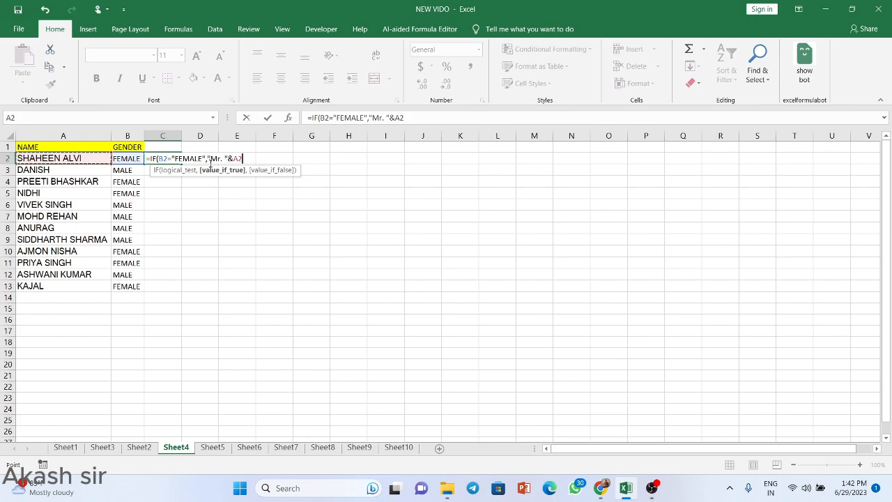
type(",")
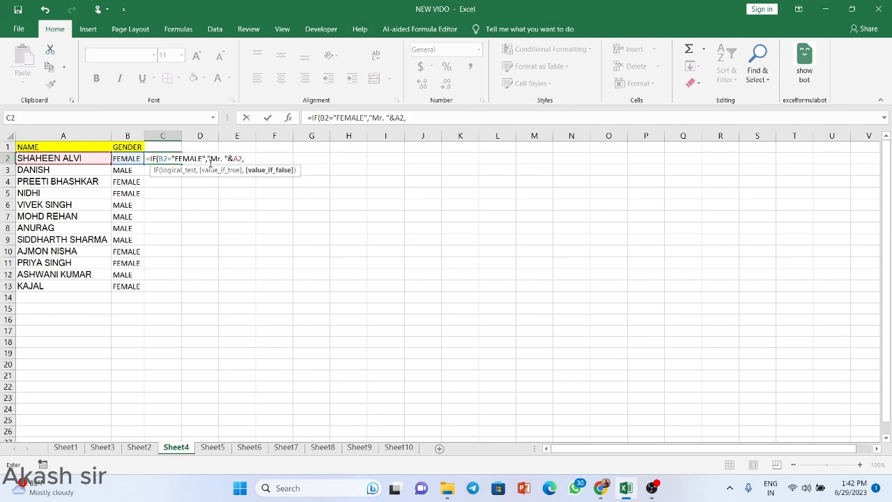
type("\"")
type("MI")
type("iss")
type("\"")
type("&")
key("Left")
key("Left")
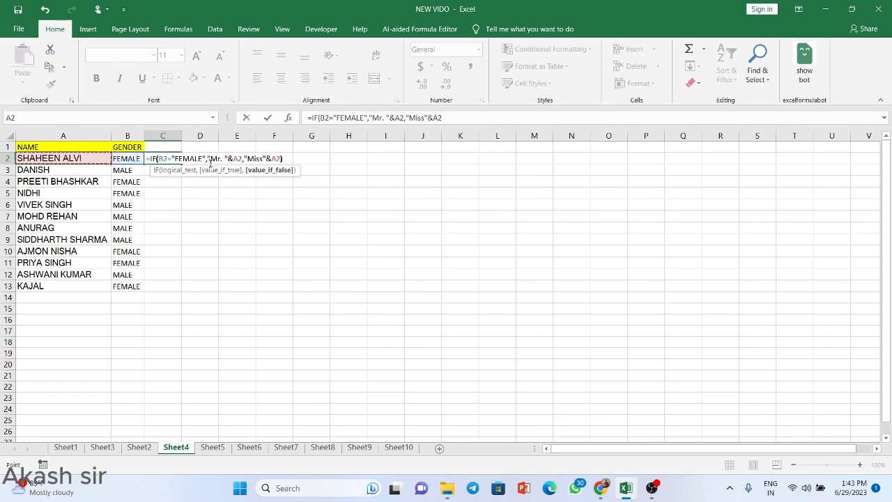
type(")")
key("Return")
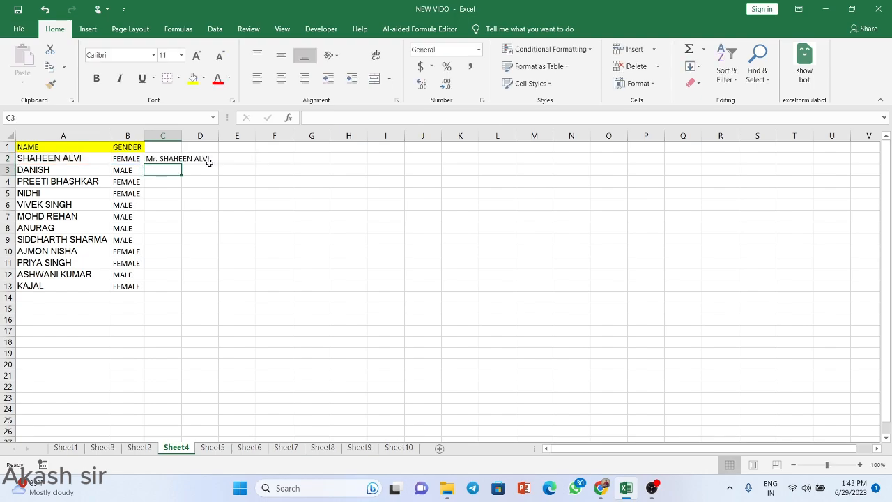
Step: Fill the Mr./Miss name formula from C2 down to C13
left_click(161, 160)
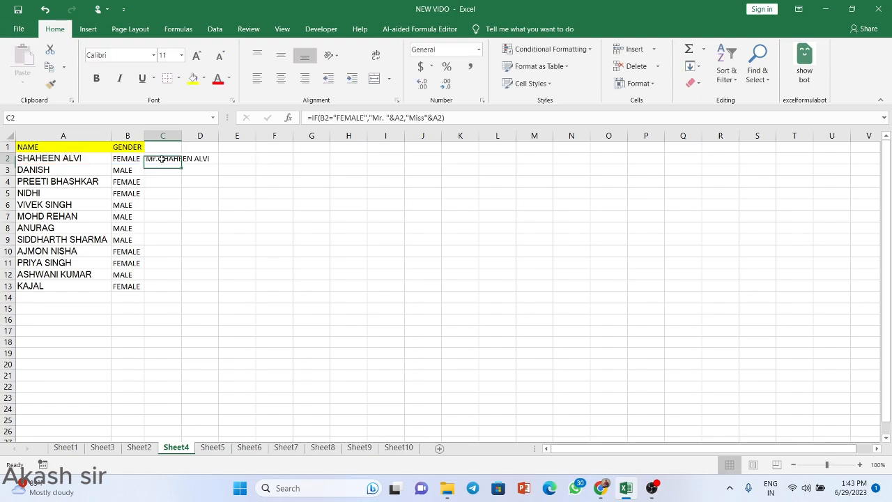
double_click(183, 164)
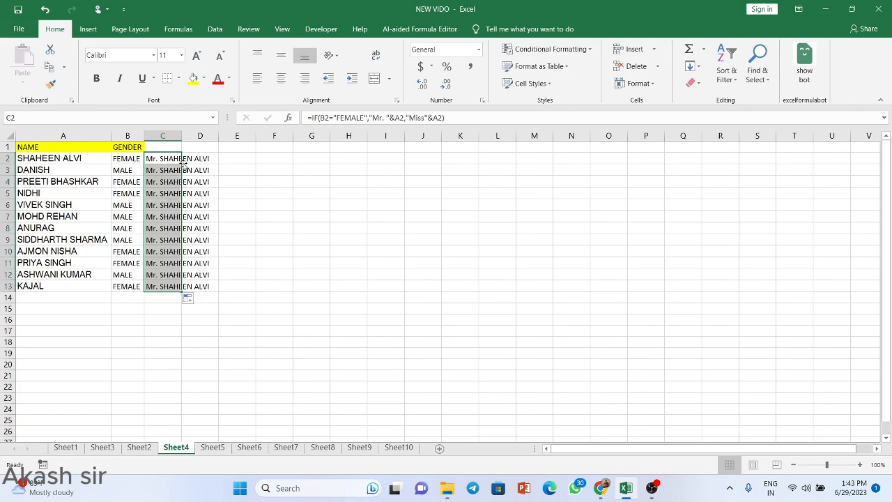
left_click(300, 198)
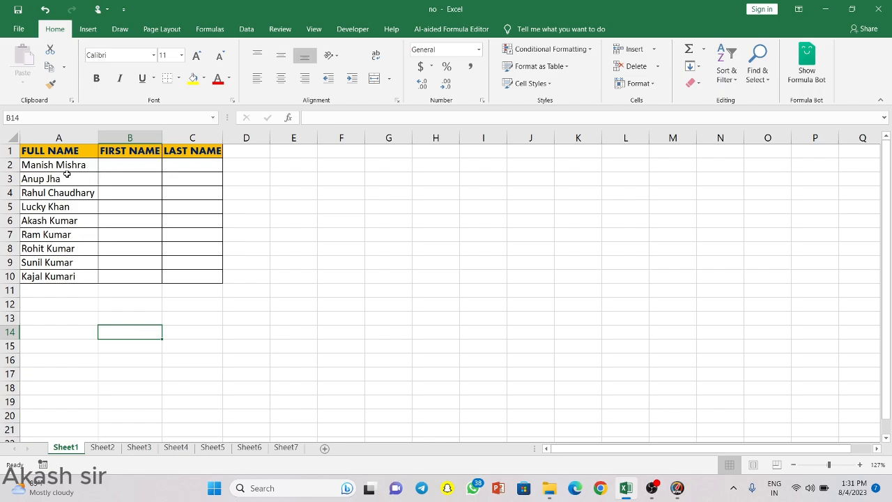
Step: Enter =LEFT(A2,FIND(" ",A2)-1) in B2, accepting Excel's suggested correction
left_click(122, 165)
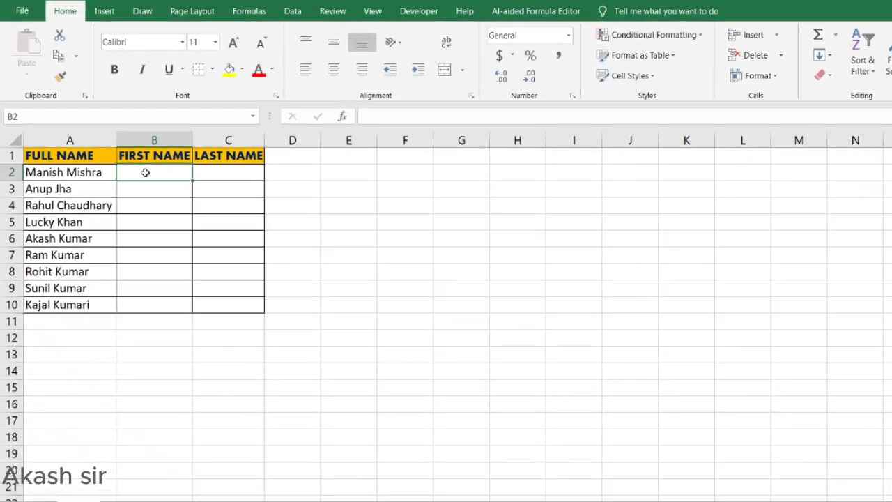
type("=")
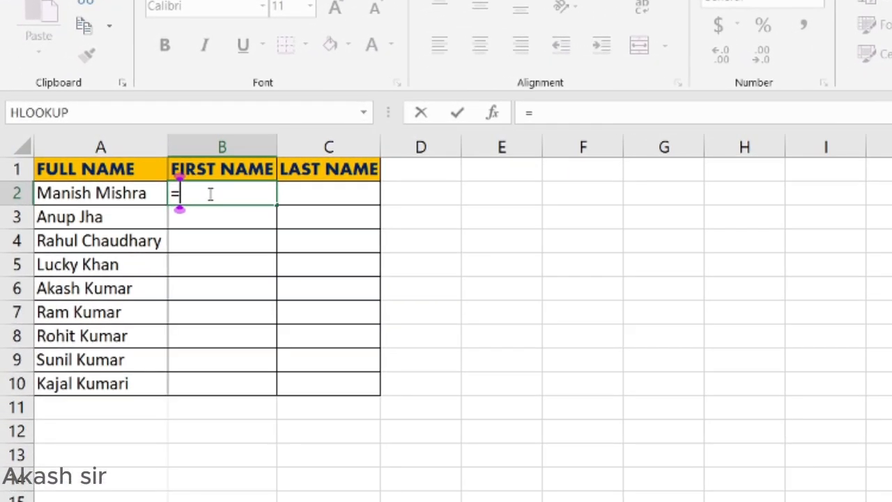
type("l")
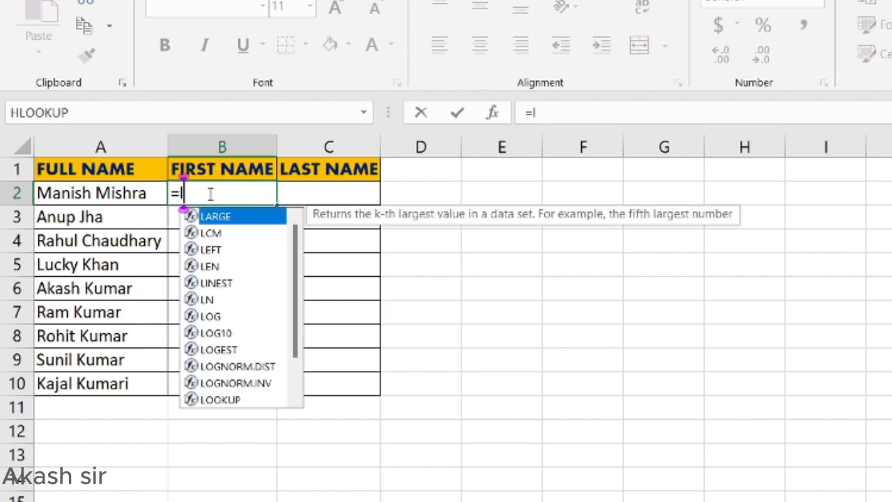
type("eft")
key("Tab")
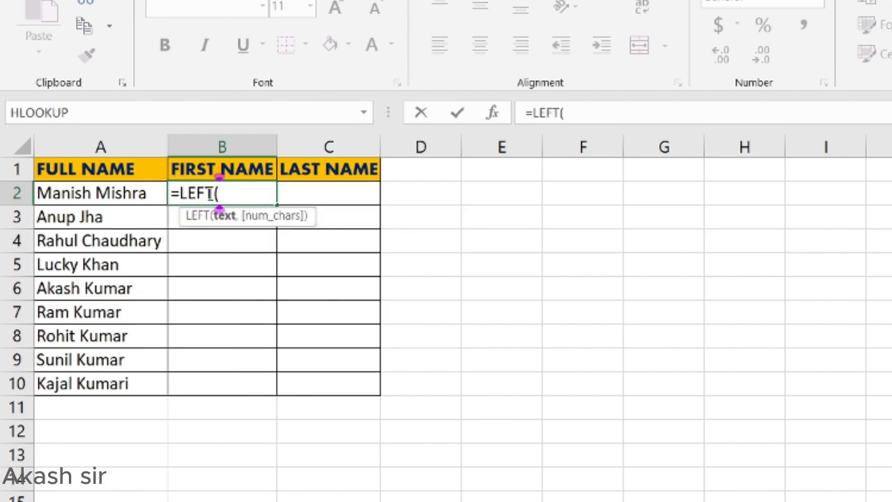
key("Left")
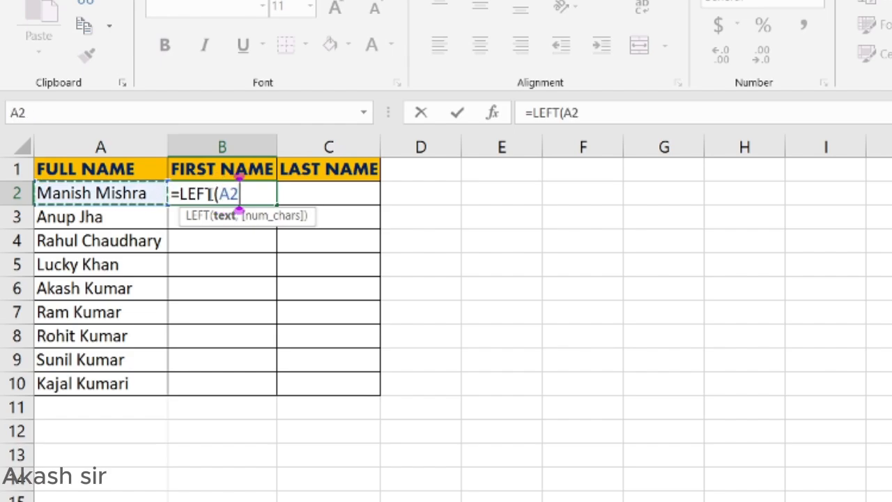
type(",")
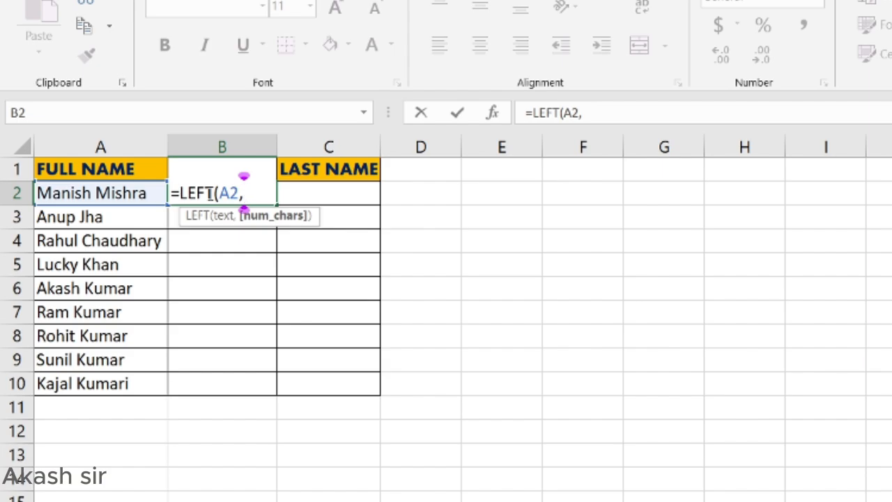
type("fin")
key("Tab")
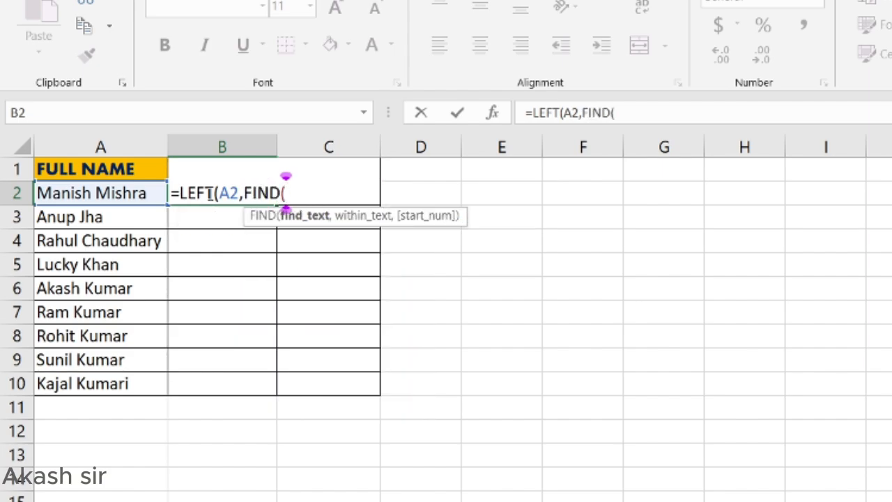
type("(")
key("BackSpace")
type("\" \"")
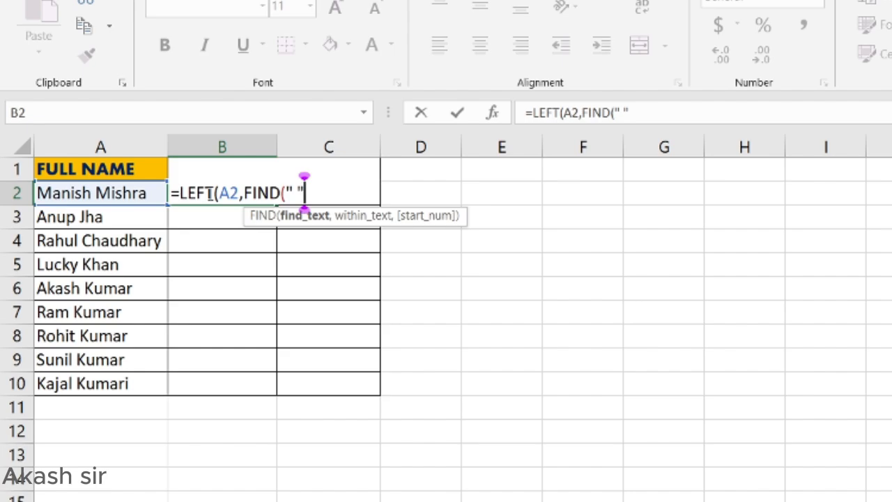
type(",")
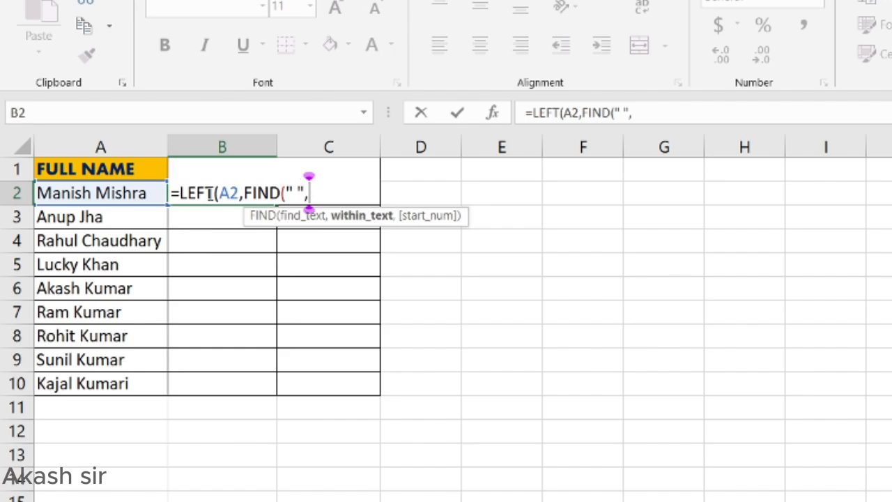
key("Left")
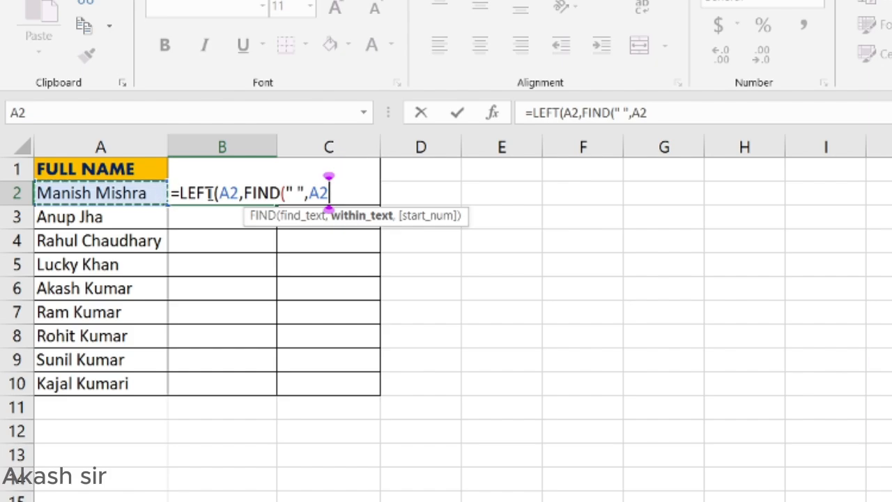
type(")")
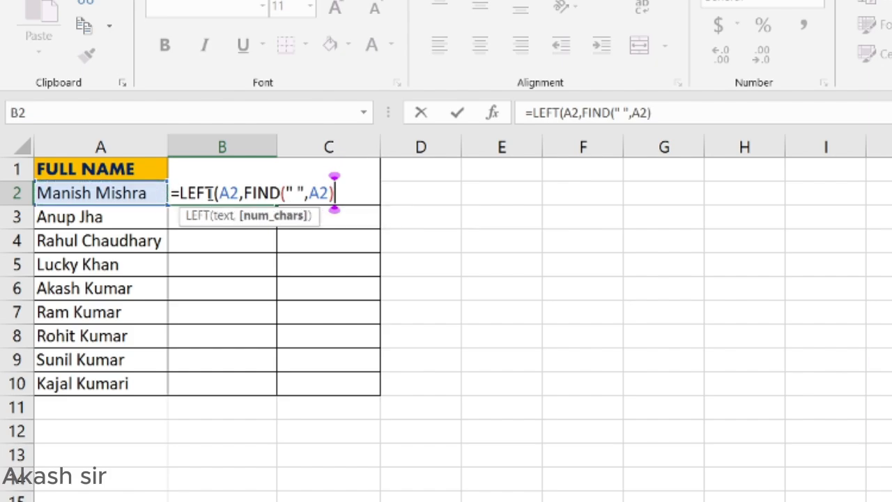
type("-1")
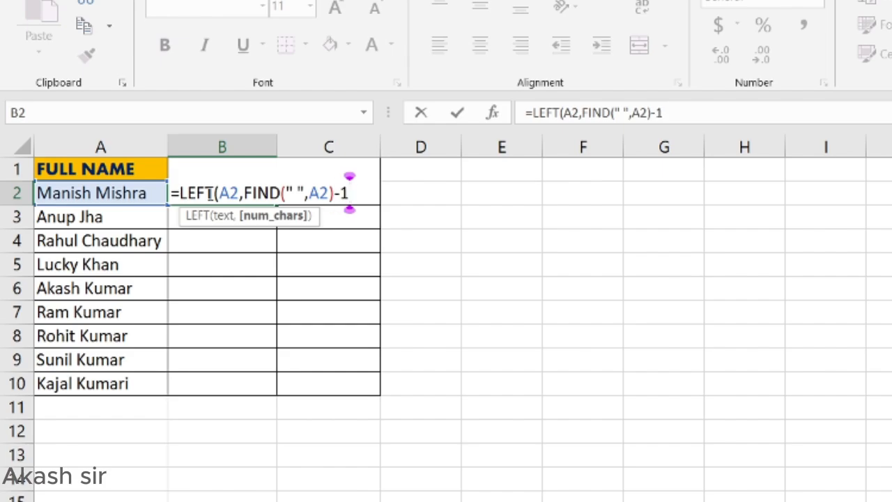
key("Return")
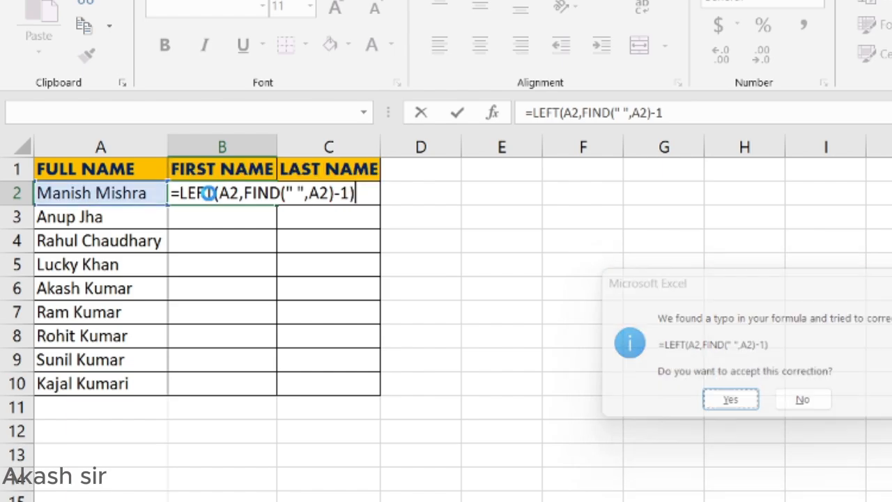
key("Return")
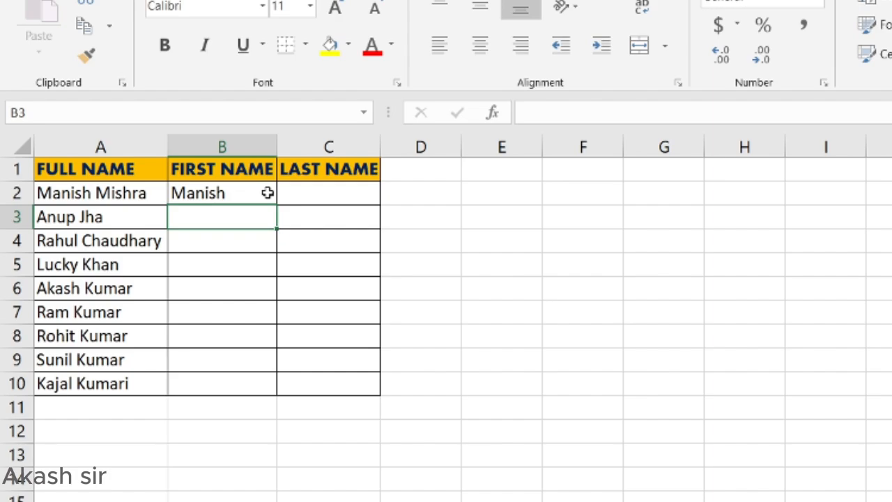
Step: Copy the first-name formula from B2 down to B10 and check the result in B3
left_click(323, 186)
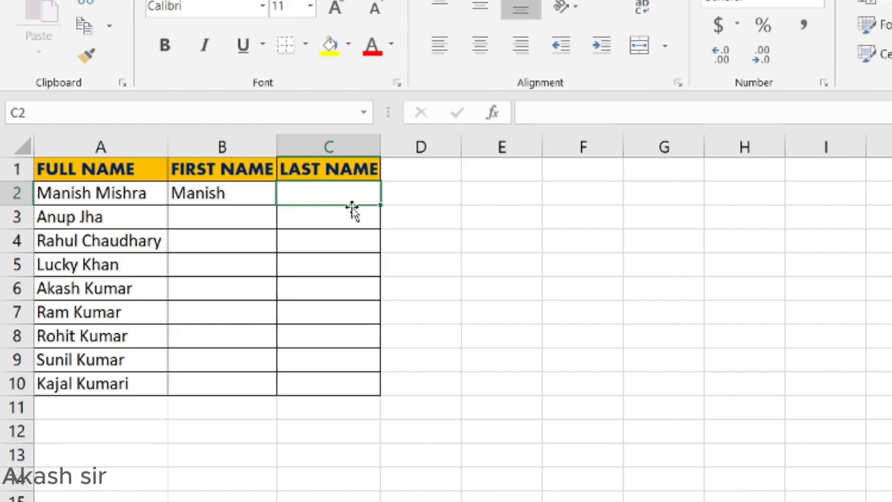
left_click(232, 194)
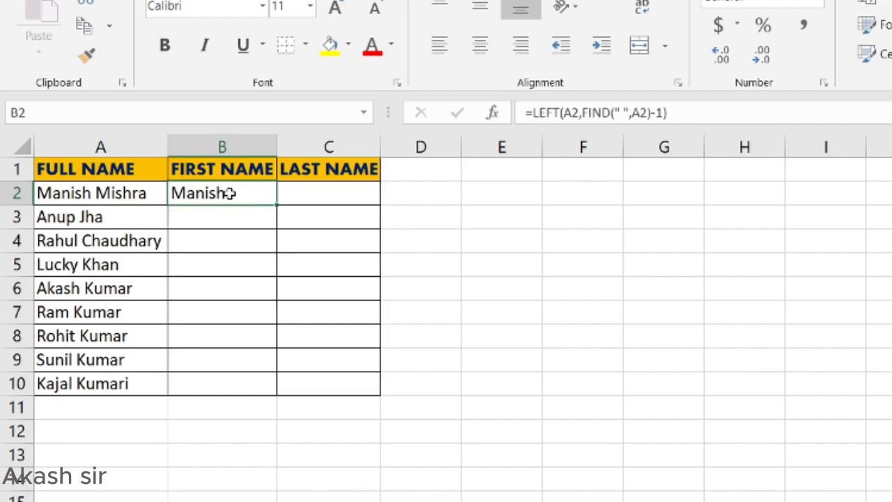
double_click(279, 204)
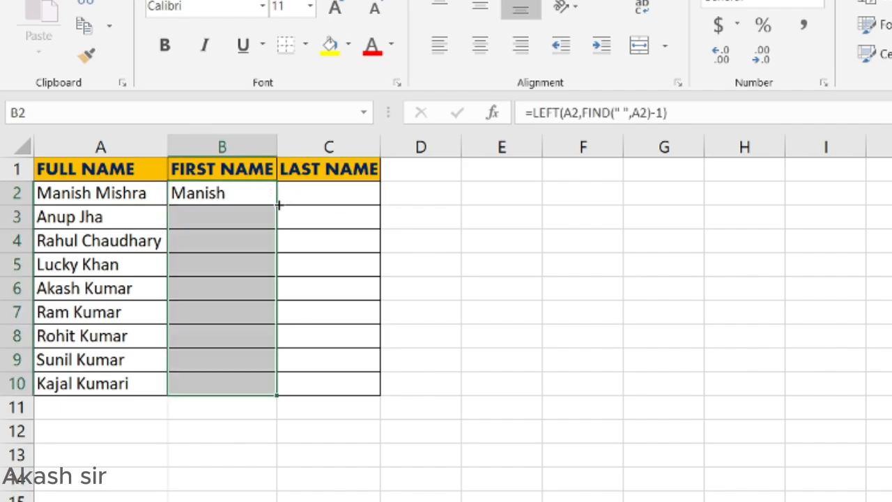
left_click(193, 223)
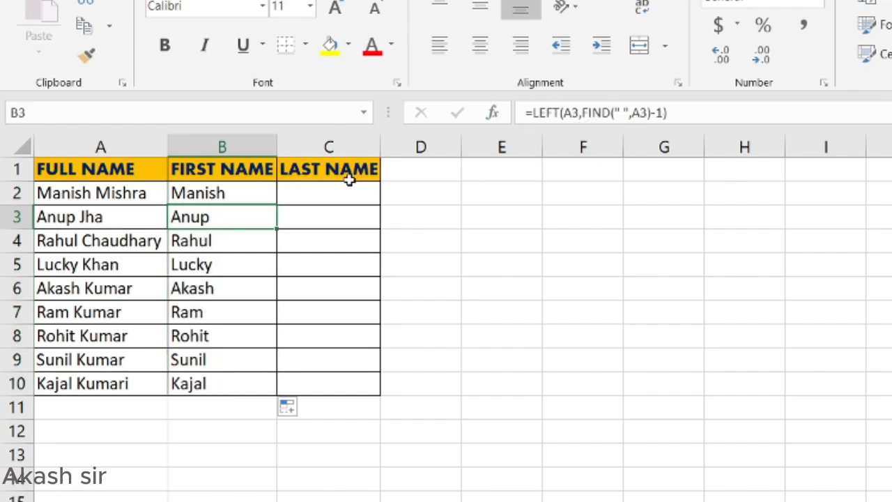
left_click(328, 188)
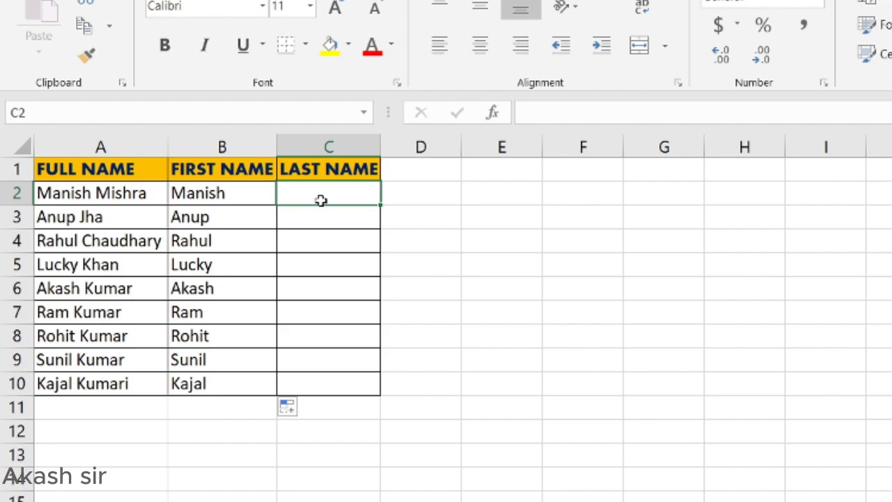
Step: Enter =RIGHT(A2,LEN(A2)-FIND(" ",A2)) in C2 and accept Excel's suggested correction
type("=right")
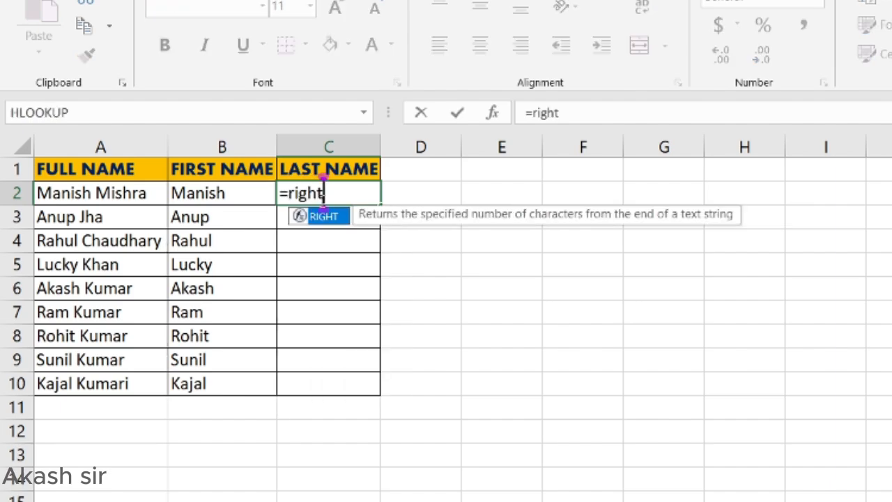
key("Tab")
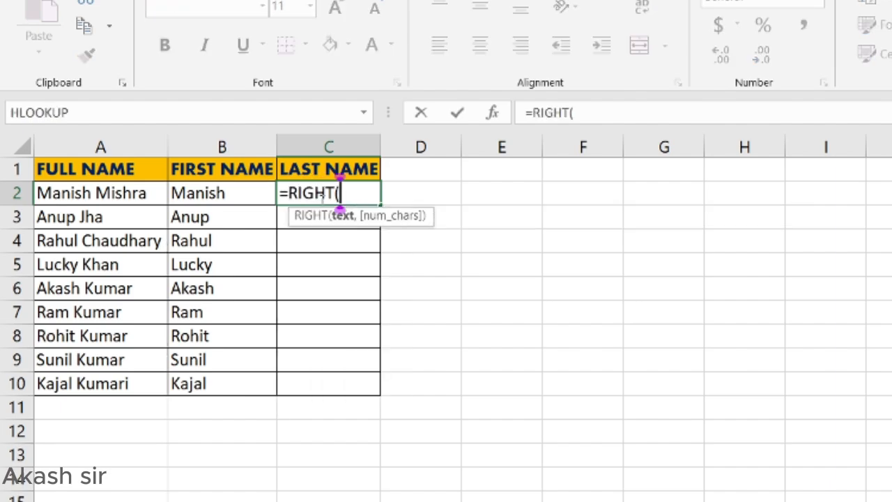
key("Left")
key("Left")
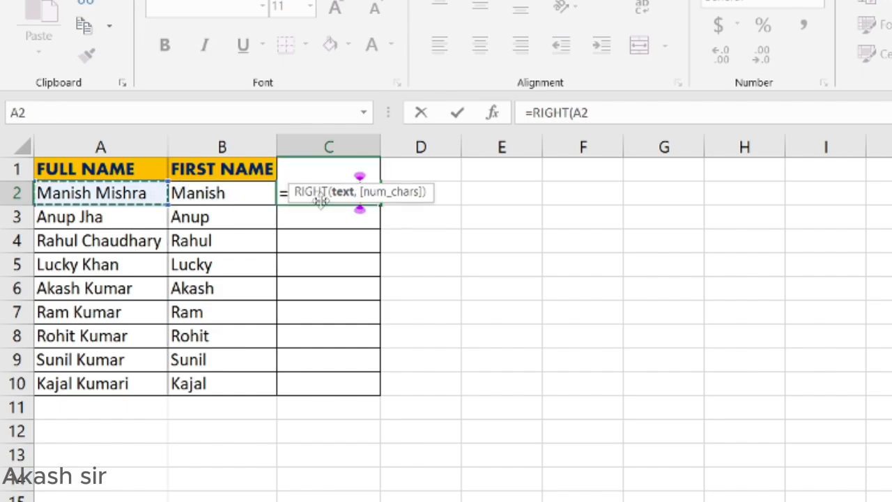
type(",")
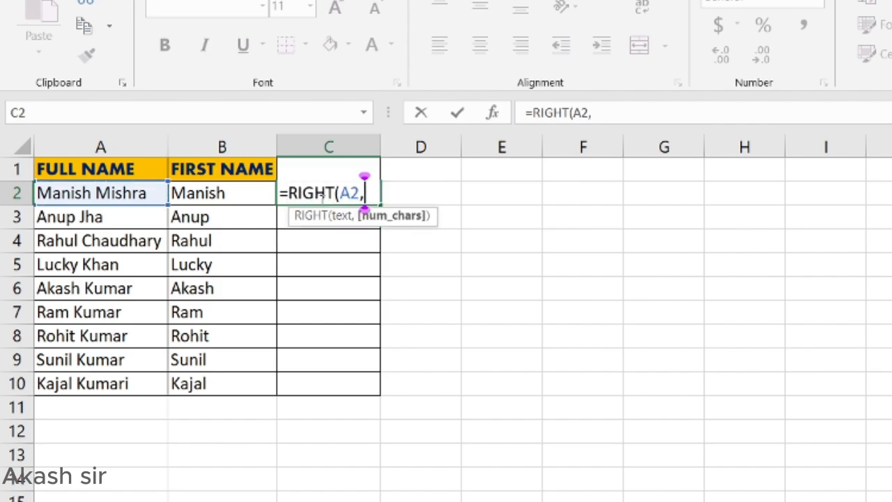
type("len")
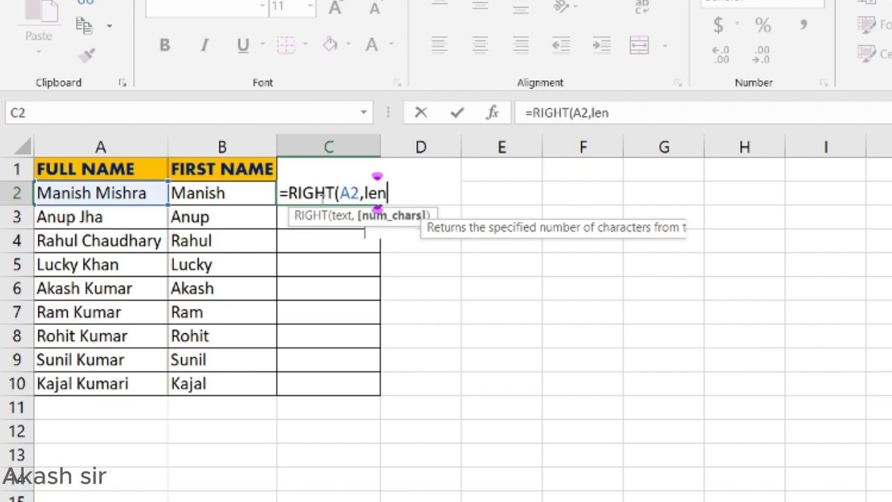
key("Tab")
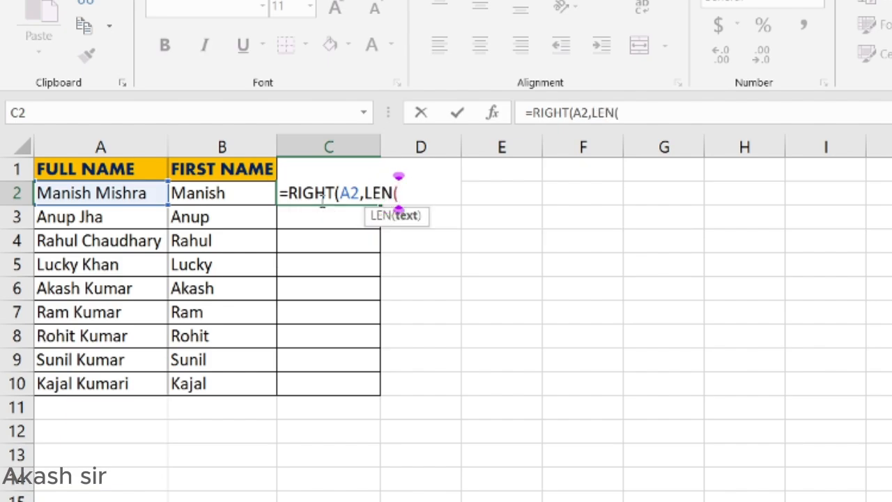
key("Left")
key("Left")
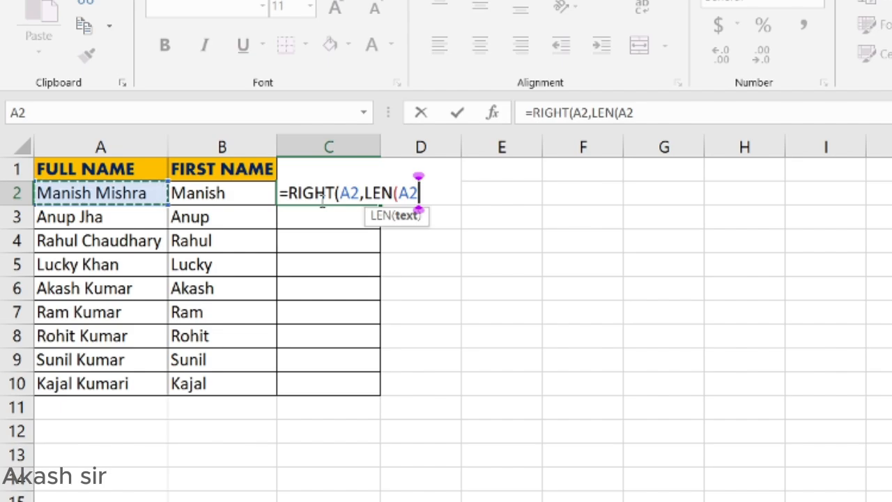
type(")")
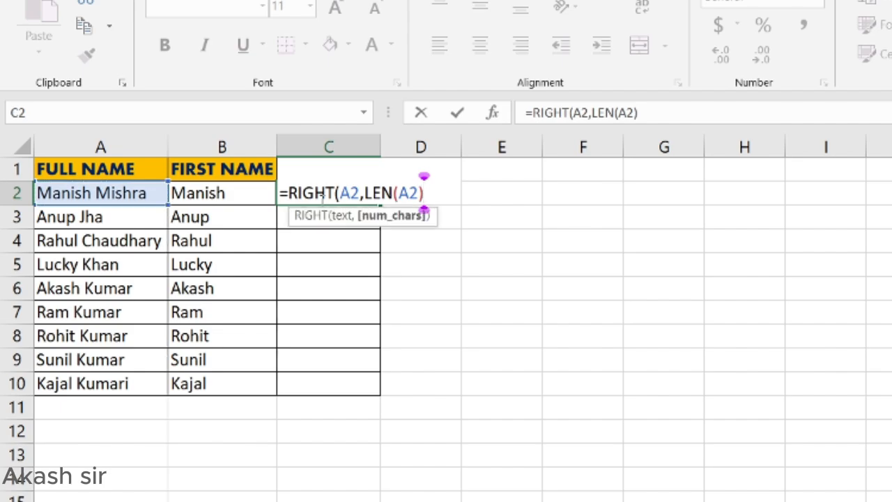
type("-fin")
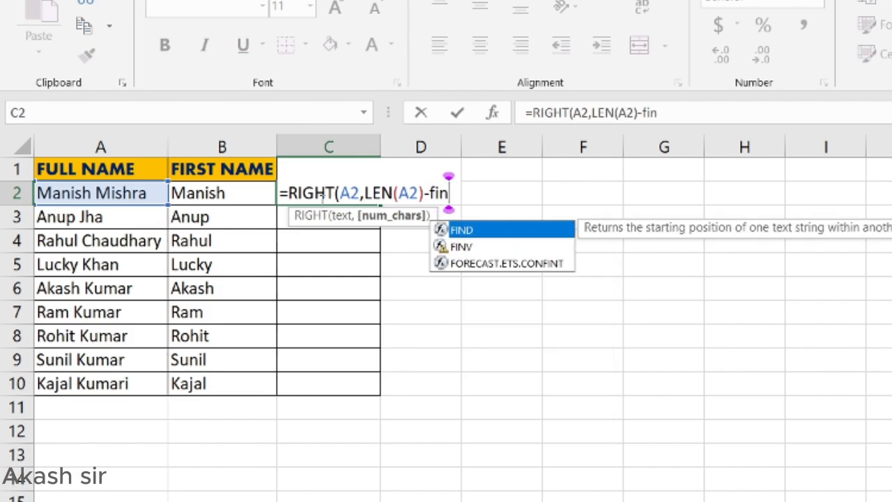
key("Tab")
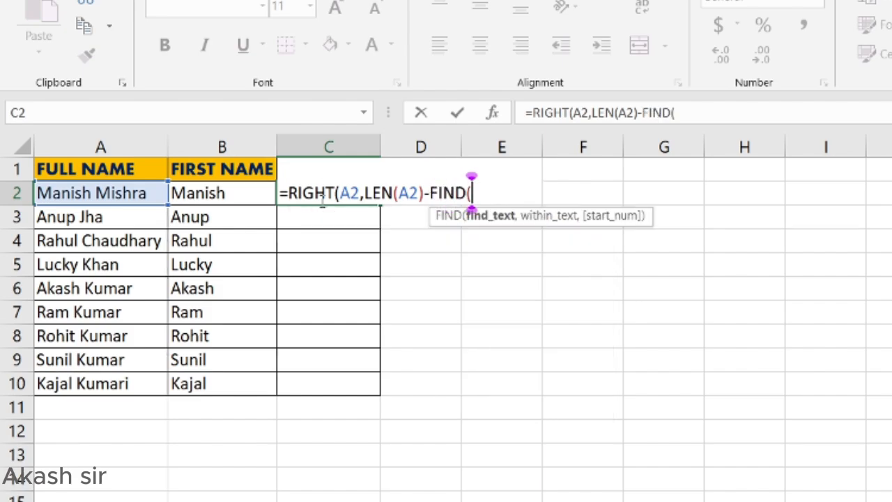
type("\" ")
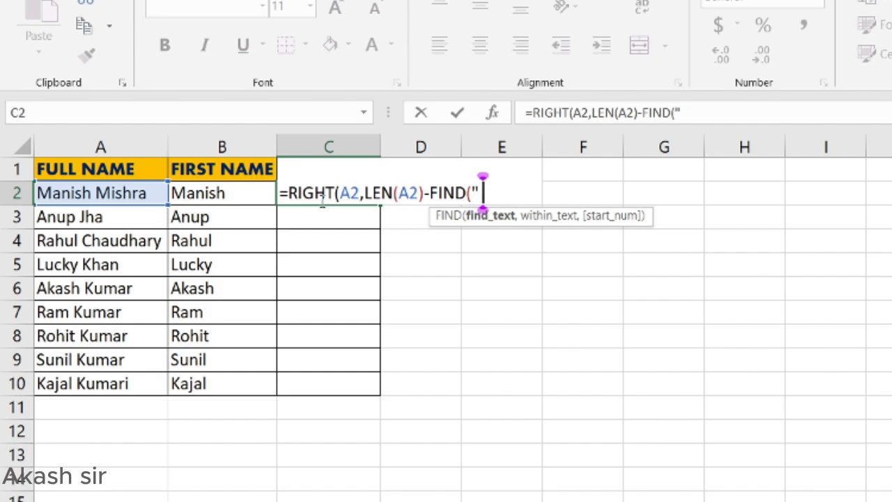
type("\",")
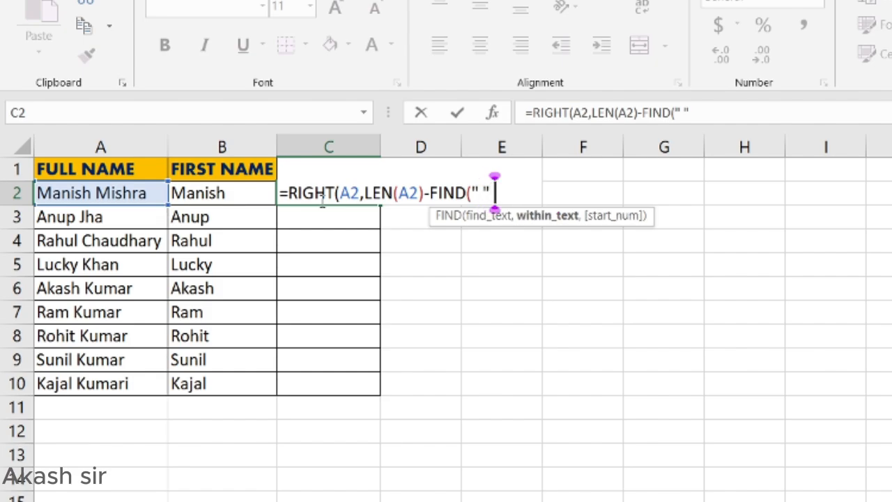
key("Left")
key("Left")
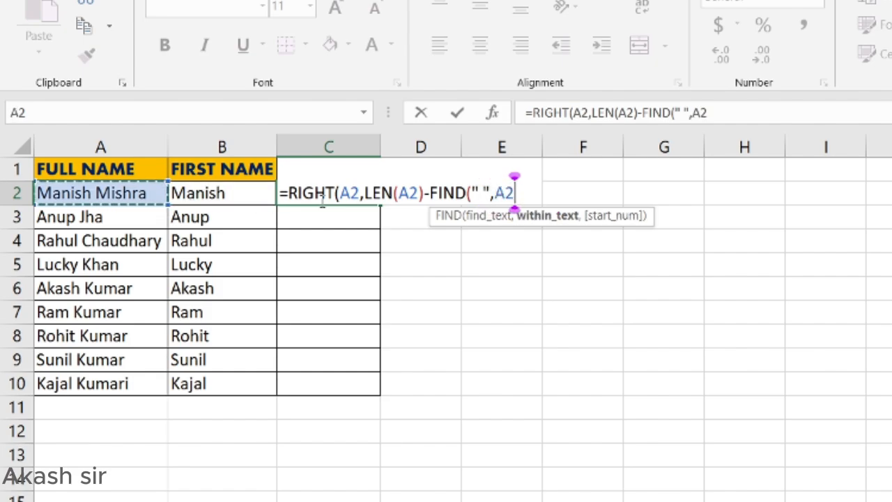
type(")")
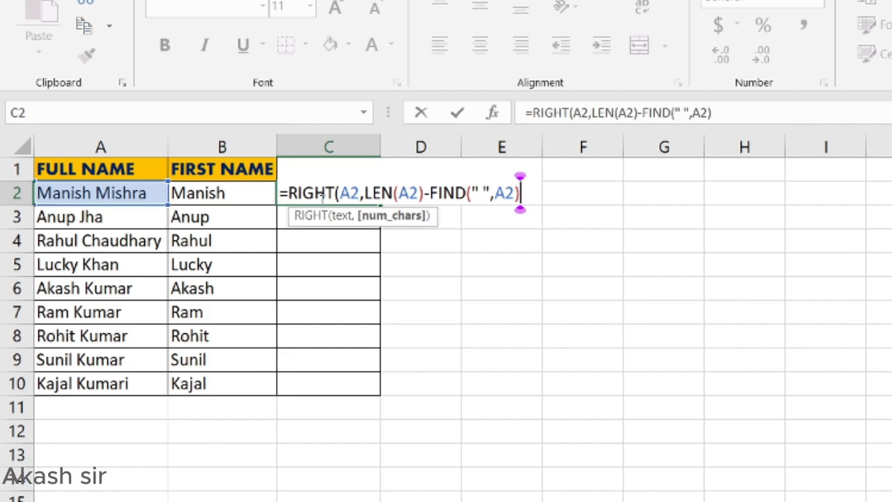
key("Return")
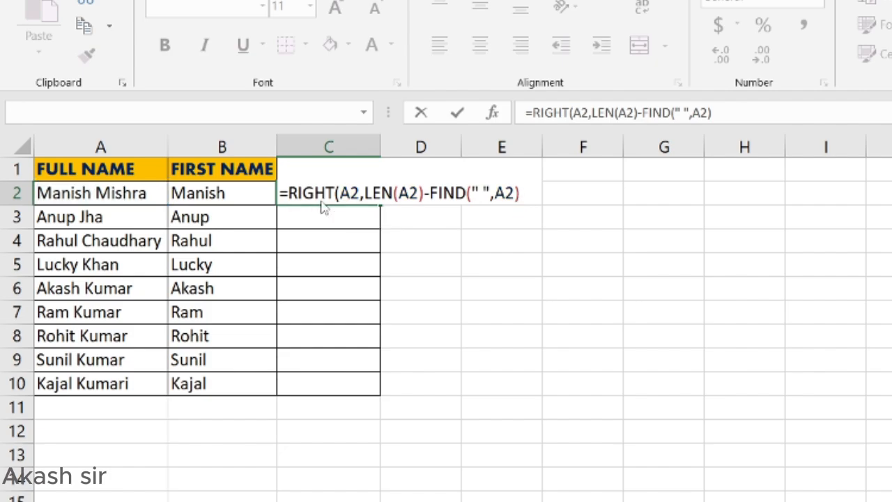
key("Return")
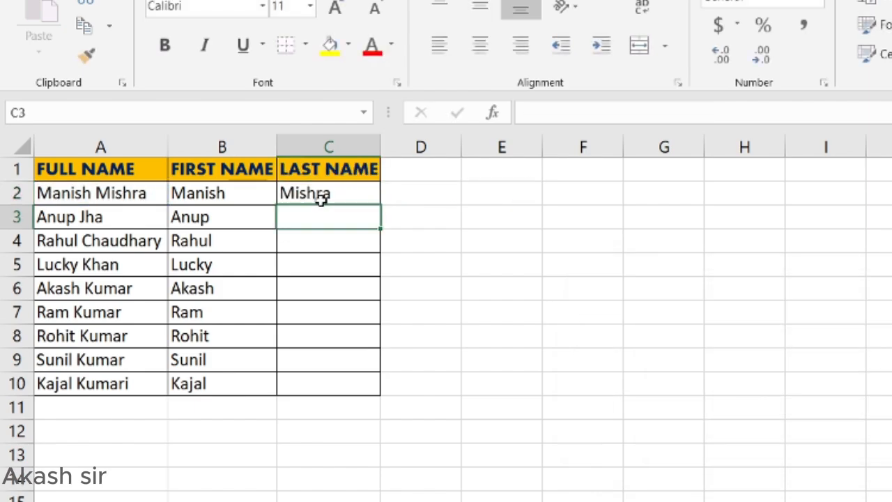
Step: Copy the C2 last-name formula down to C10 with the fill handle
left_click(345, 200)
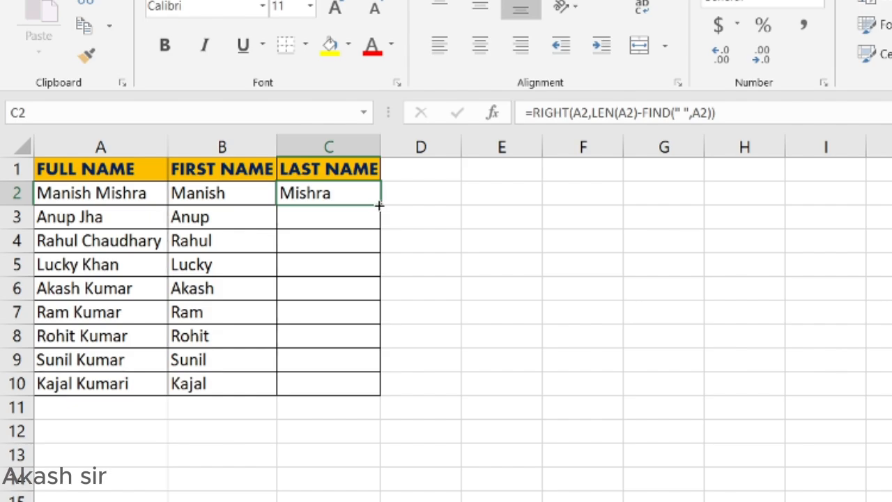
double_click(381, 205)
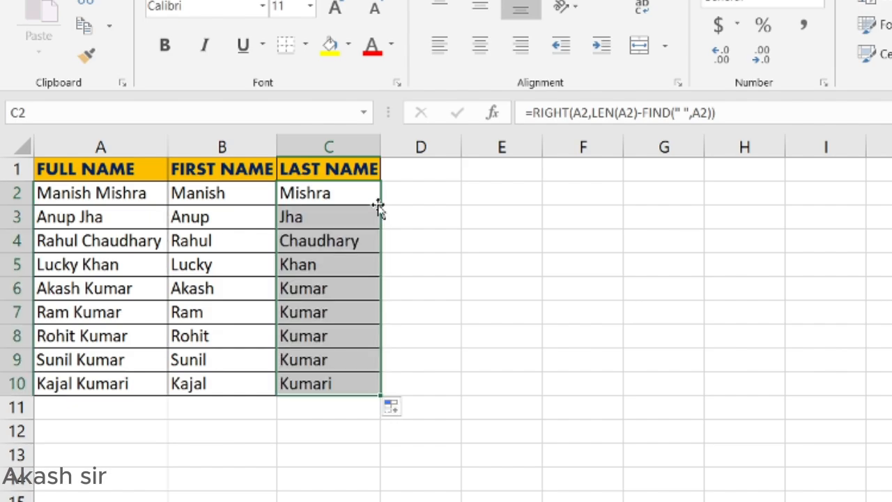
left_click(501, 454)
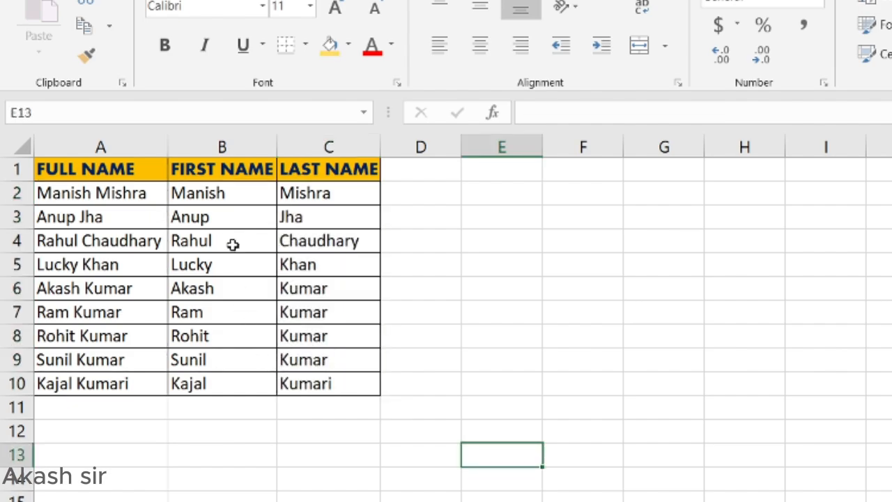
Step: Inspect the first-name formula in B2 and the last-name formulas in column C
left_click(220, 200)
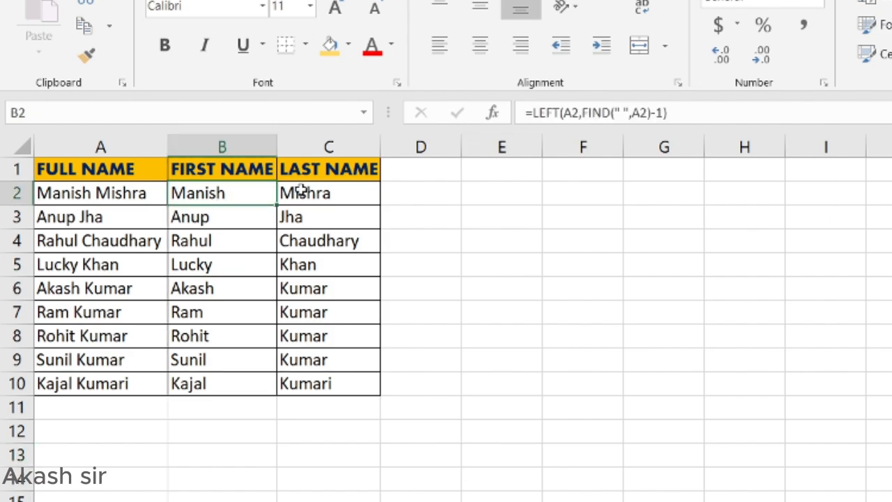
left_click(301, 190)
left_click(237, 193)
left_click(332, 209)
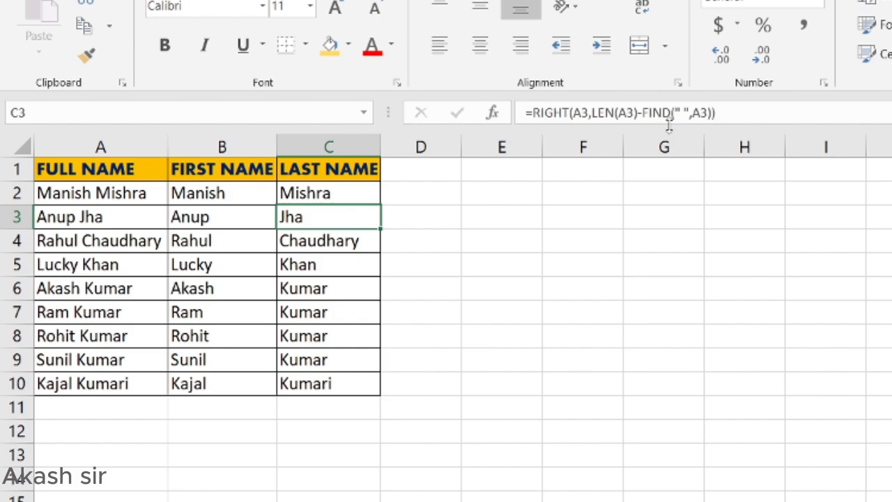
left_click(209, 195)
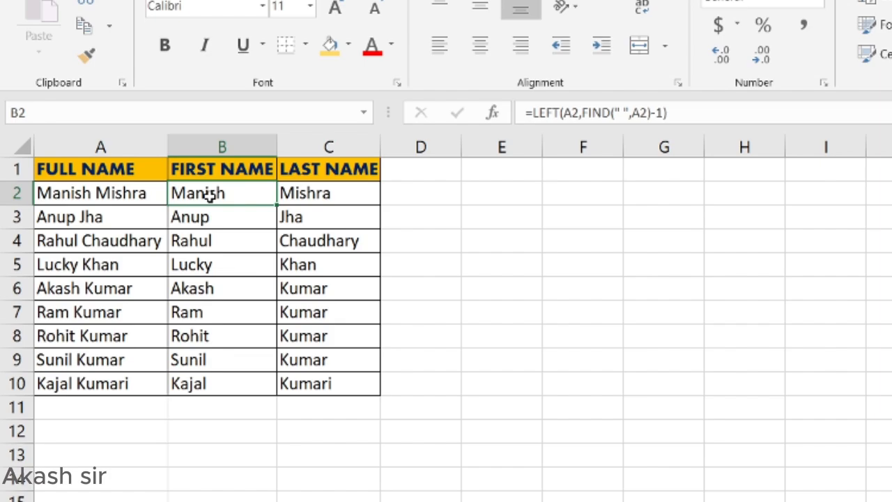
Step: Select B2:C10, delete the name formulas, and return to B2
key("shift+Right")
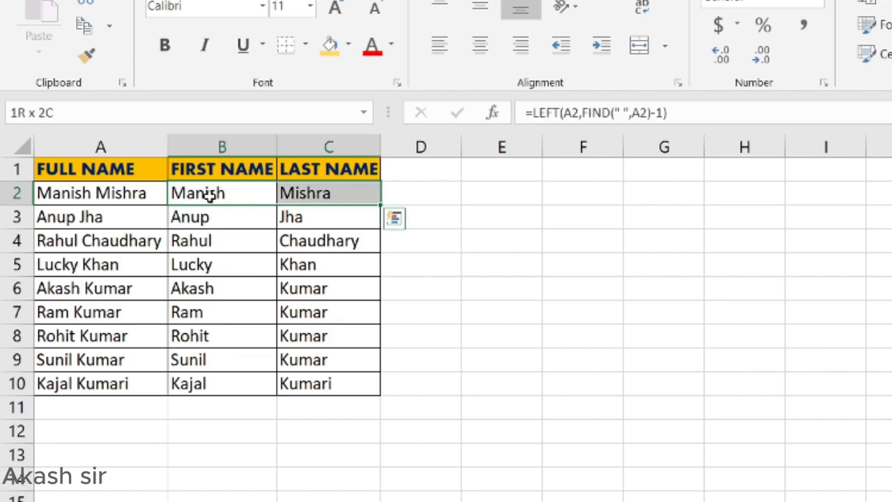
key("shift+Down")
key("shift+Down")
key("shift+Down")
key("shift+Down")
key("shift+Down")
key("shift+Down")
key("shift+Down")
key("shift+Down")
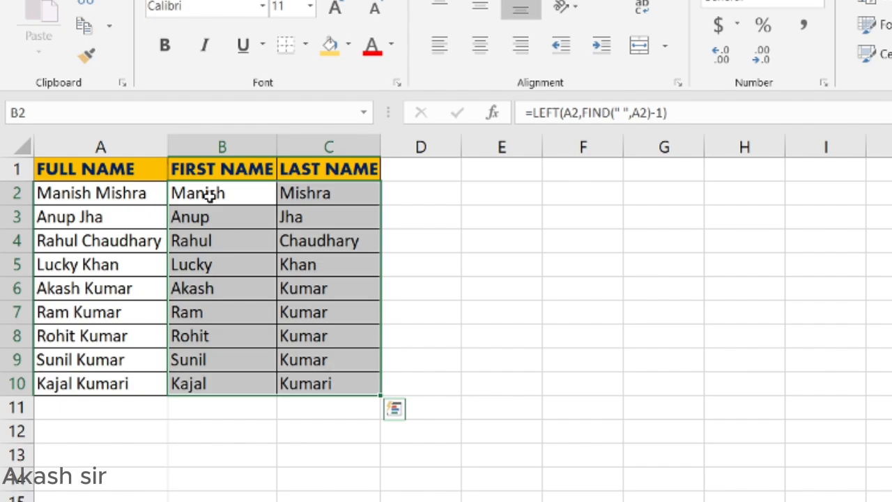
key("Delete")
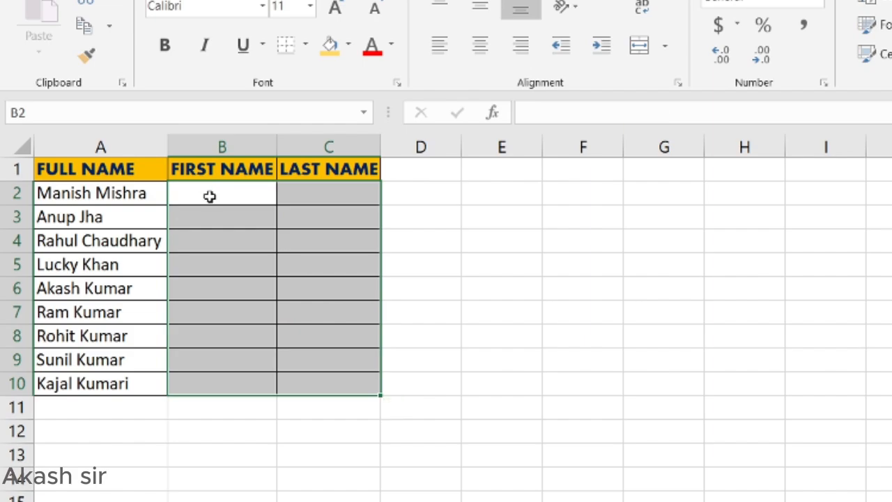
left_click(210, 195)
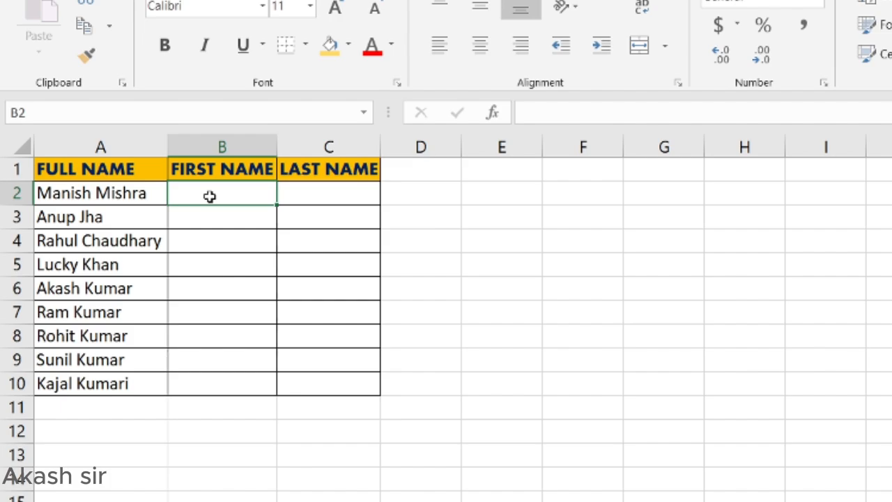
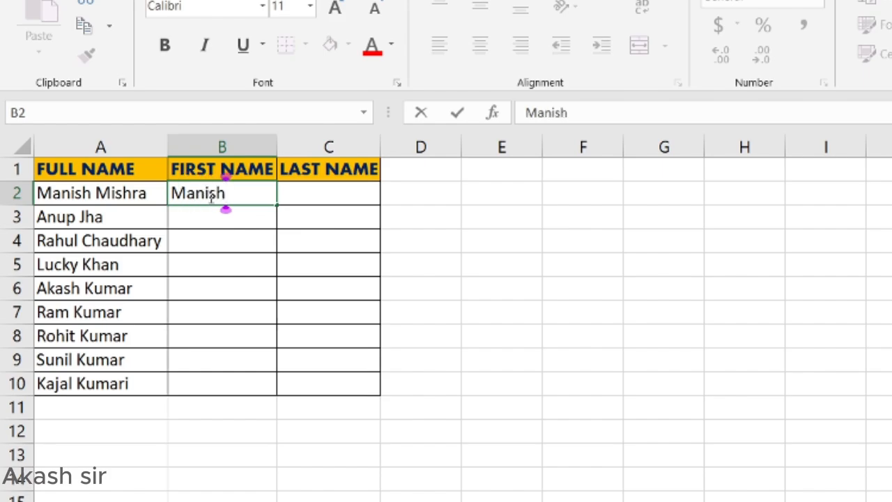
key("Return")
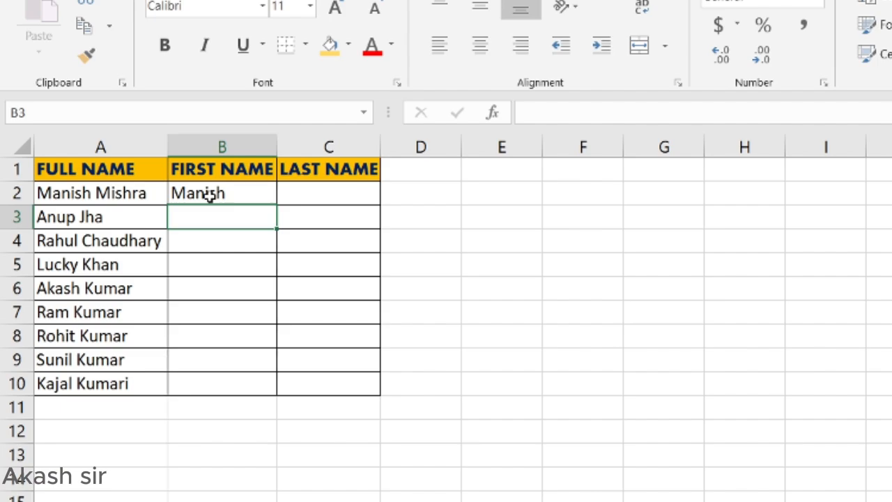
key("ctrl+e")
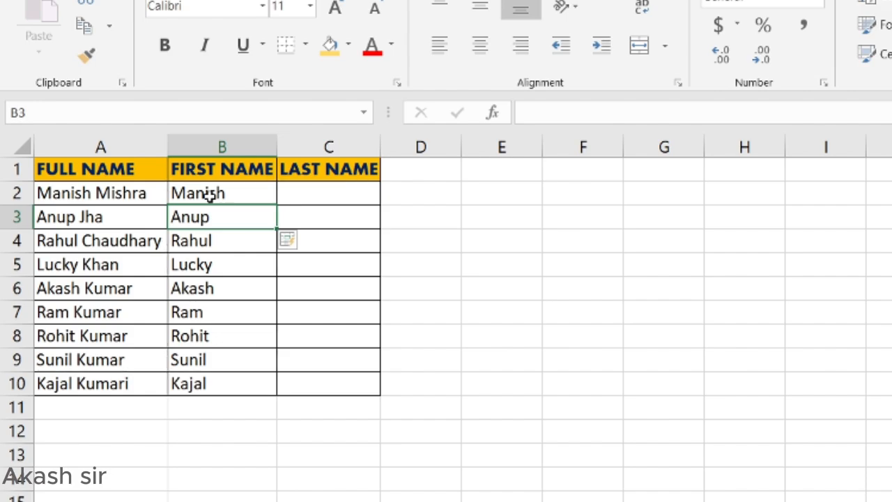
key("Right")
key("Up")
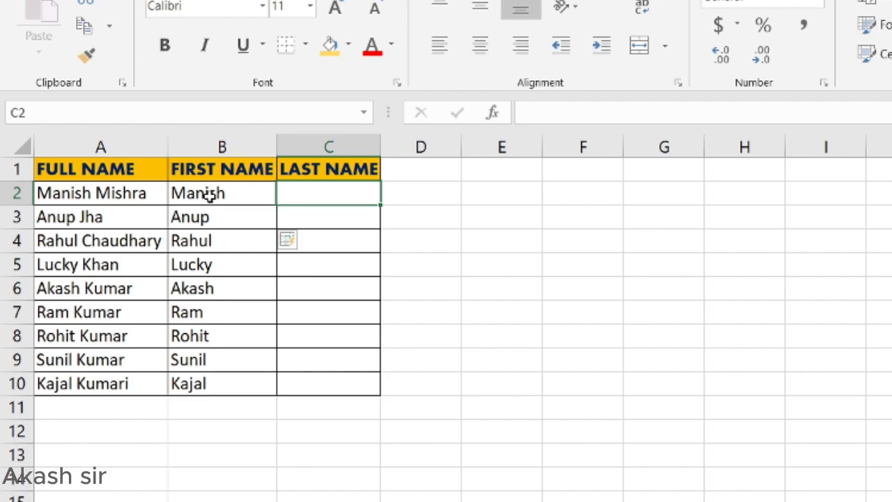
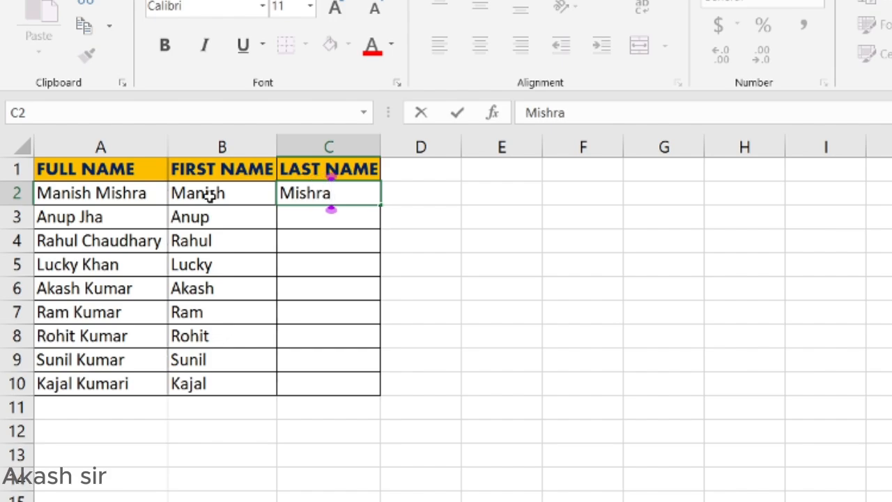
key("Return")
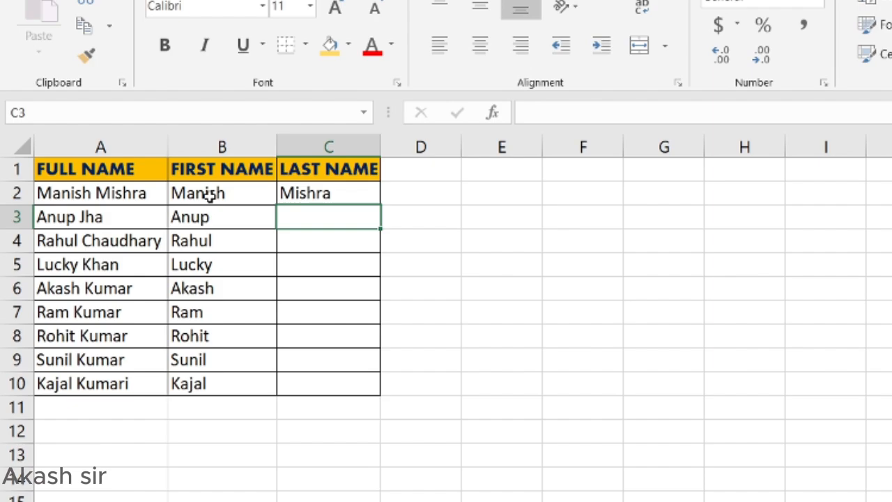
key("ctrl+e")
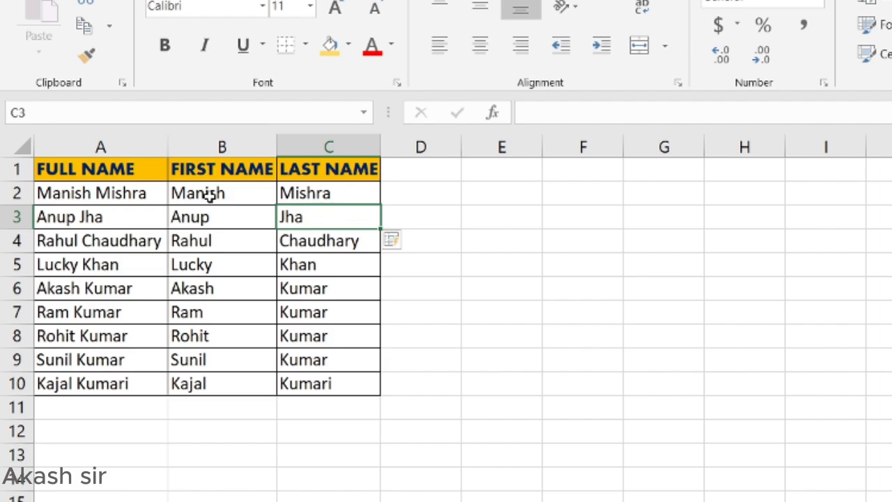
key("Right")
key("Up")
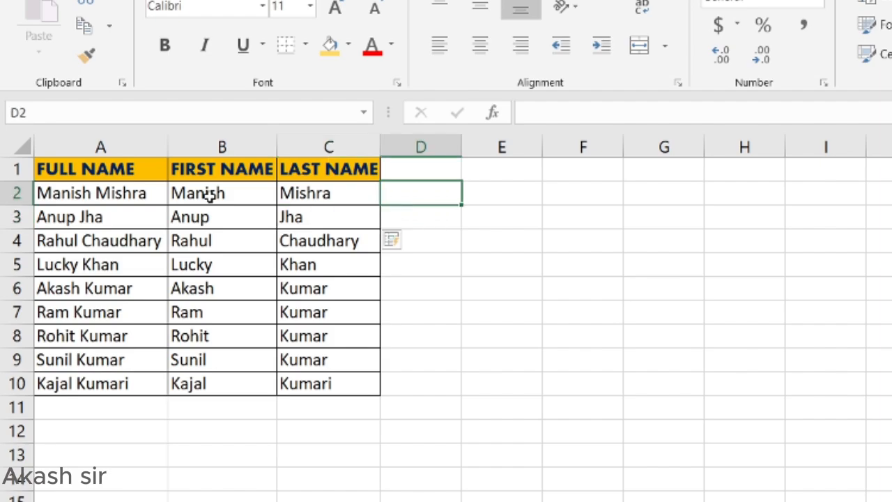
left_click(209, 195)
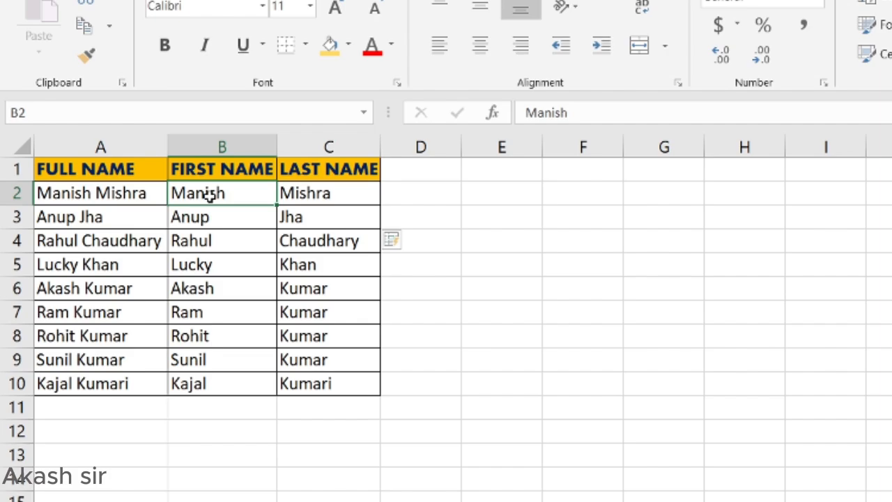
Step: Select B2:C10, close the Flash Fill options list, and delete all the names
key("shift+Right")
key("ctrl+shift+Down")
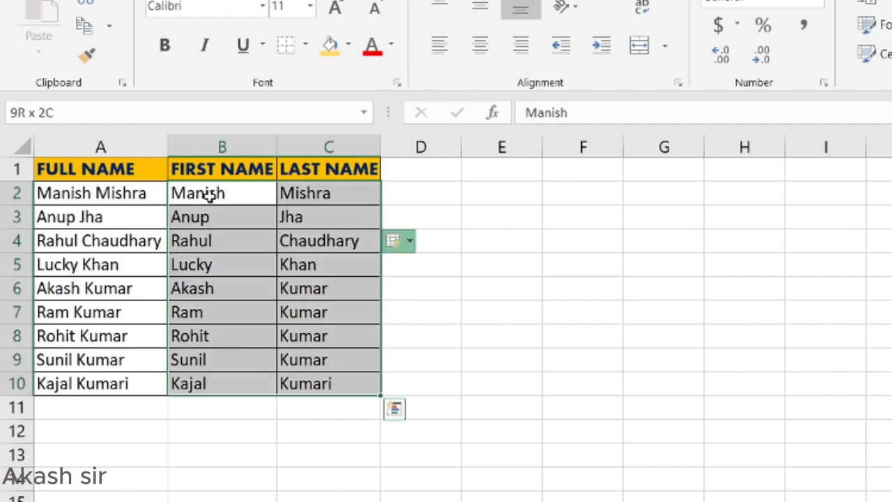
key("alt+shift+F10")
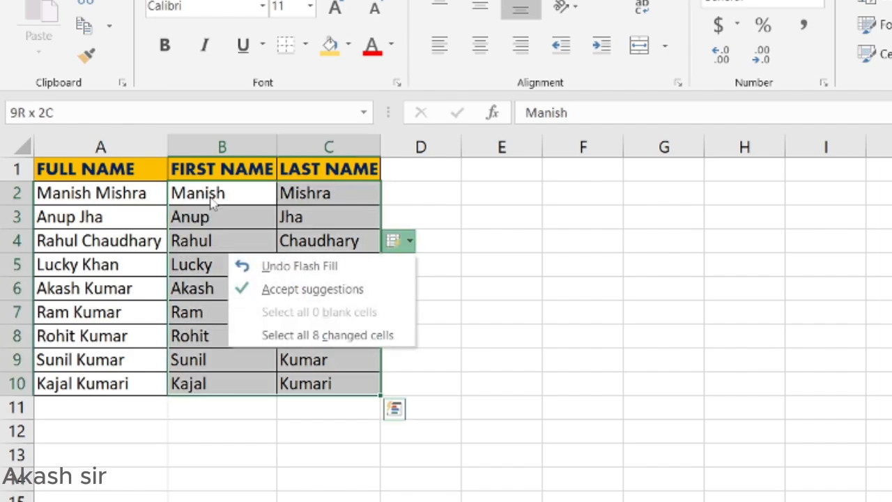
key("Escape")
key("Delete")
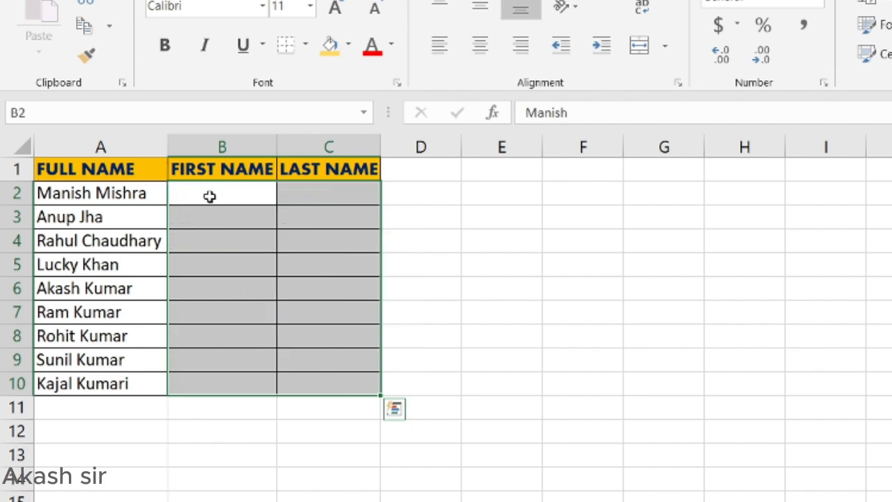
key("Left")
left_click(210, 196)
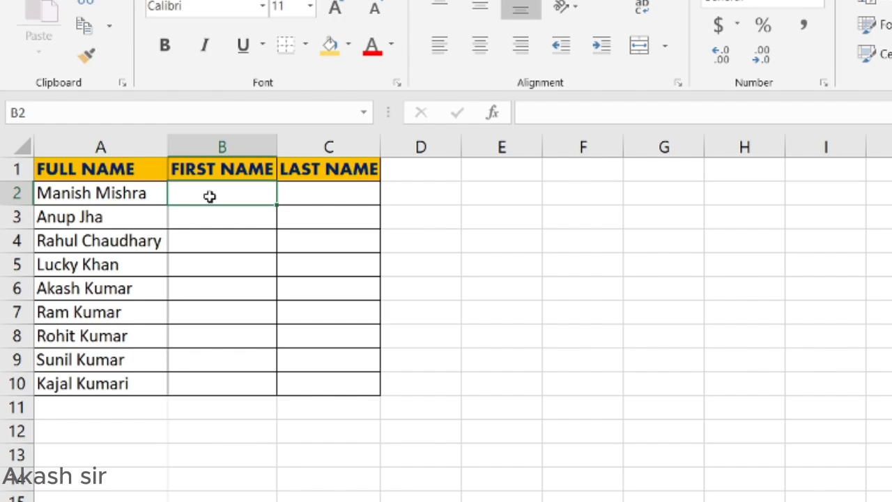
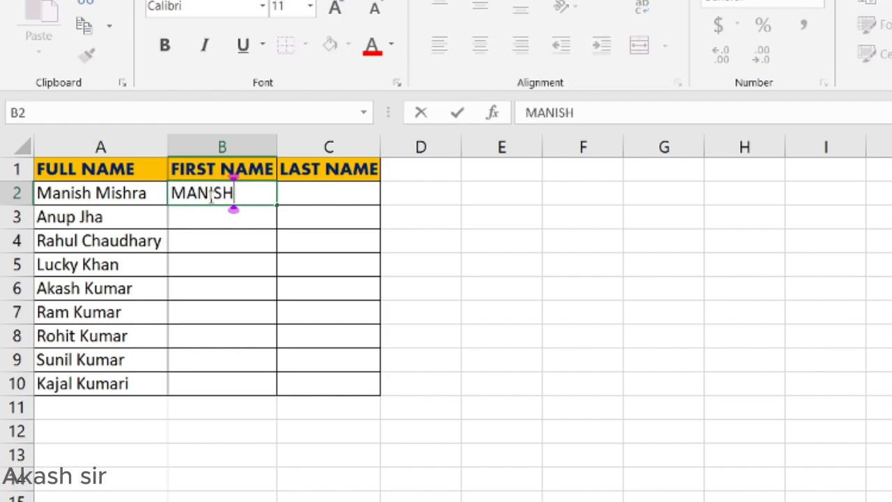
key("Return")
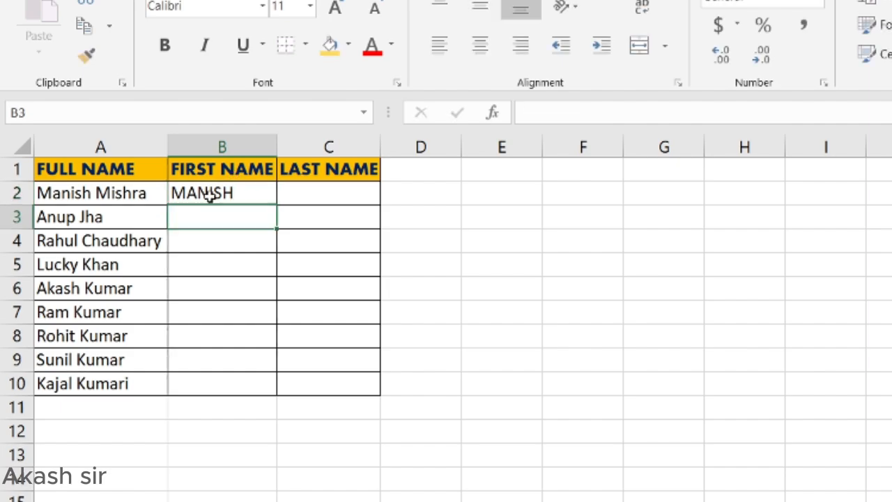
key("ctrl+e")
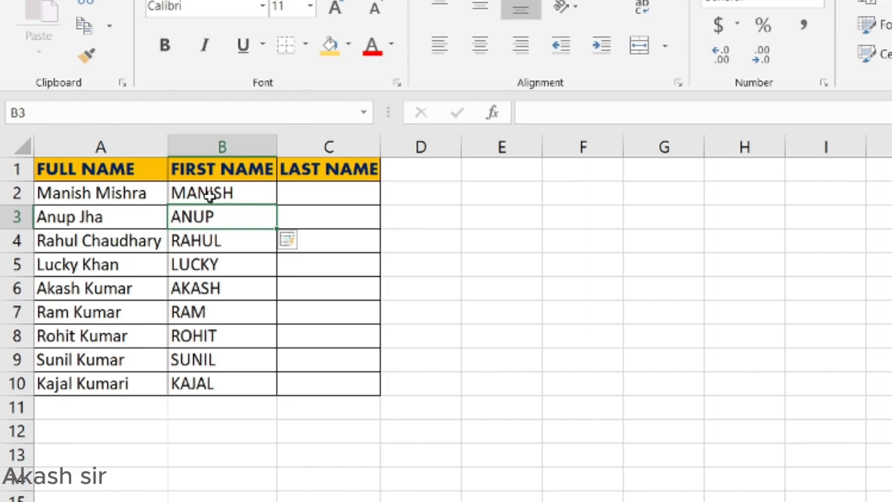
key("Right")
key("Up")
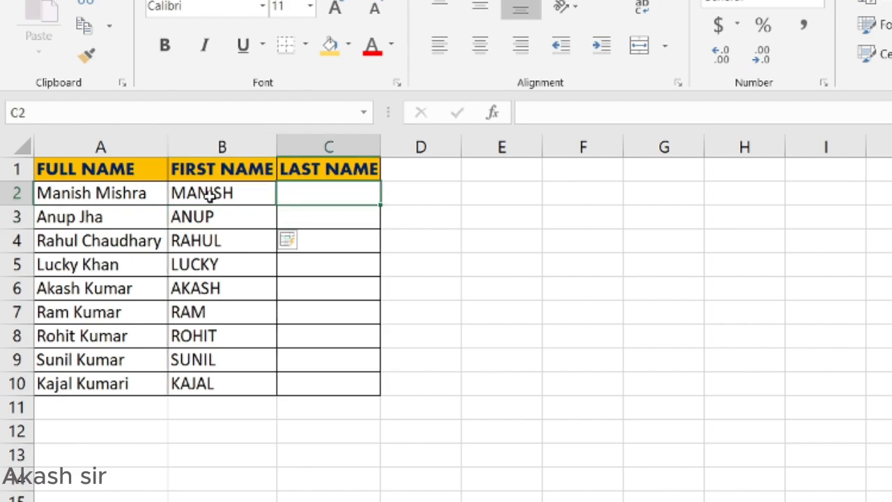
type("=")
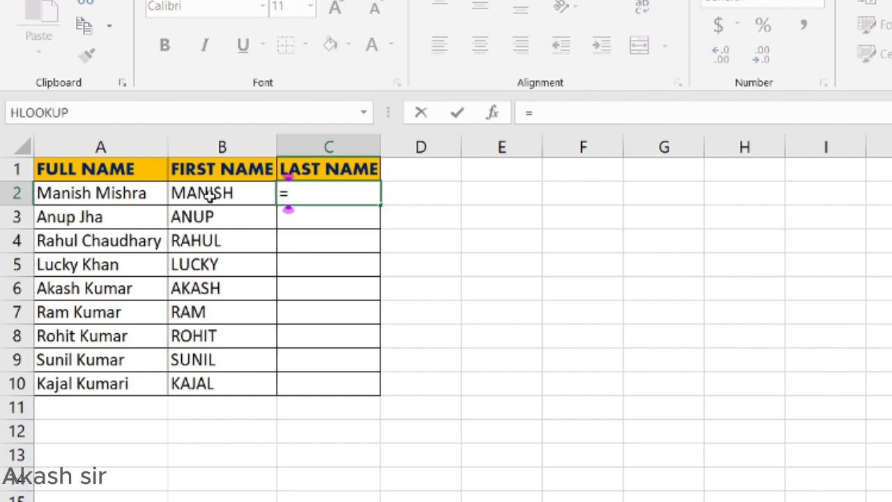
key("BackSpace")
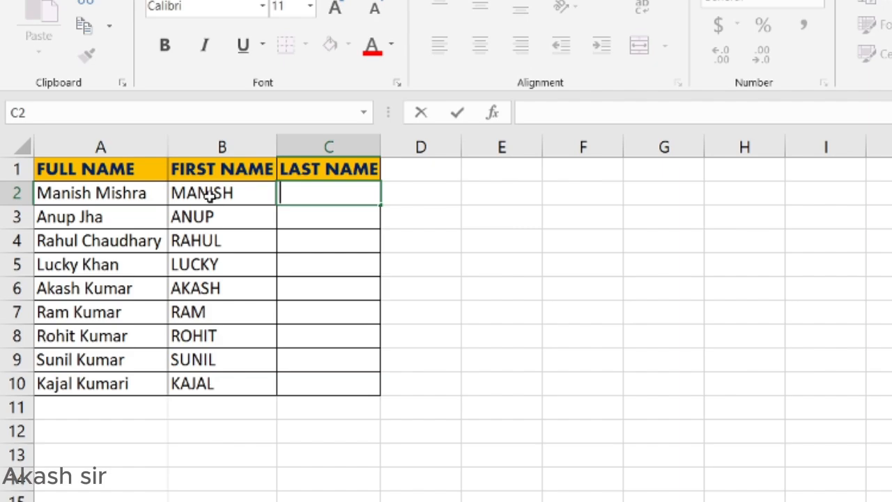
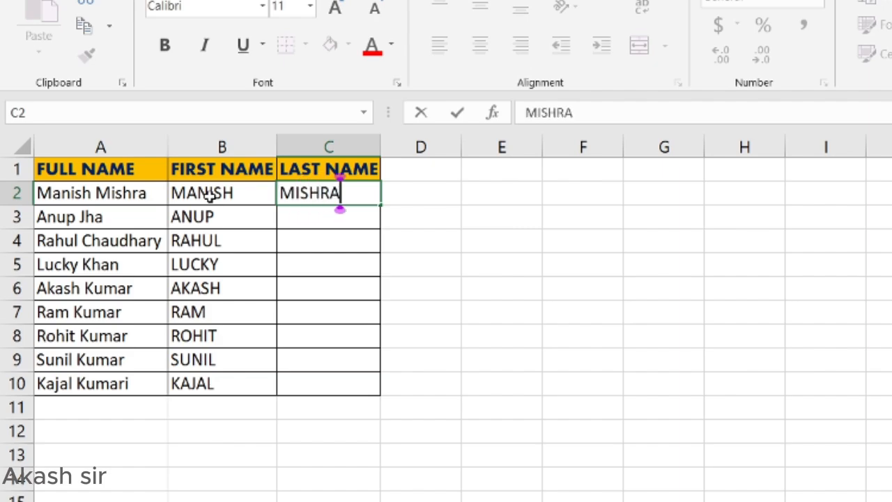
key("Return")
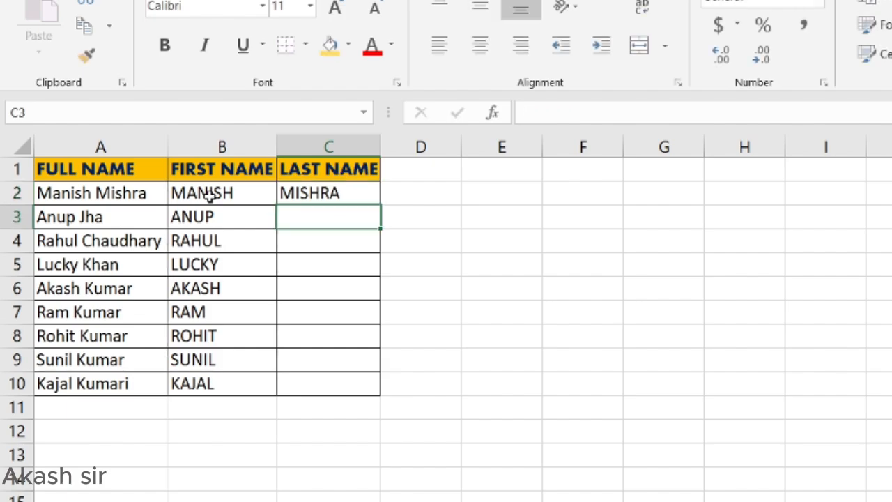
key("ctrl+e")
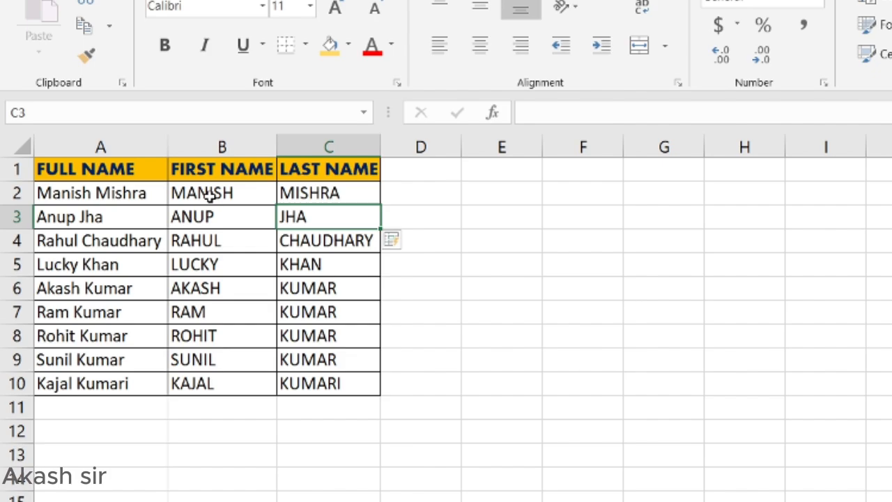
left_click(263, 498)
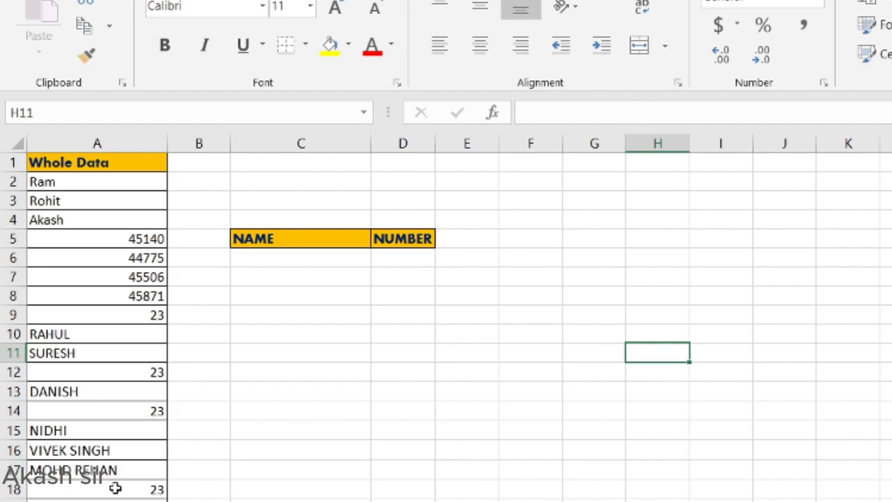
scroll(114, 485, "down", 4)
scroll(114, 486, "down", 5)
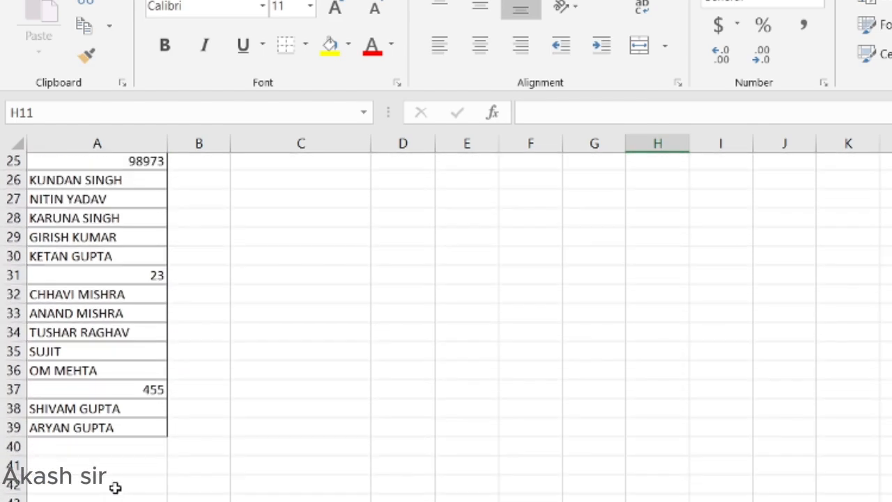
scroll(114, 488, "up", 2)
scroll(113, 488, "up", 7)
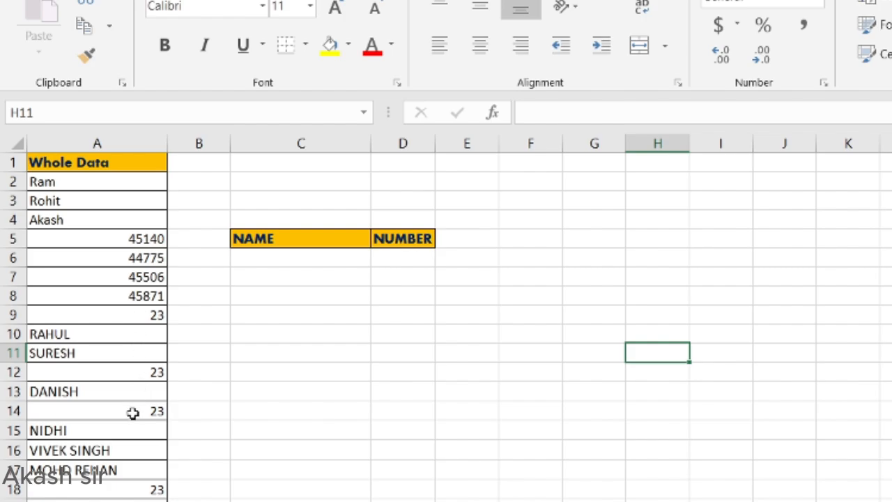
scroll(125, 495, "down", 3)
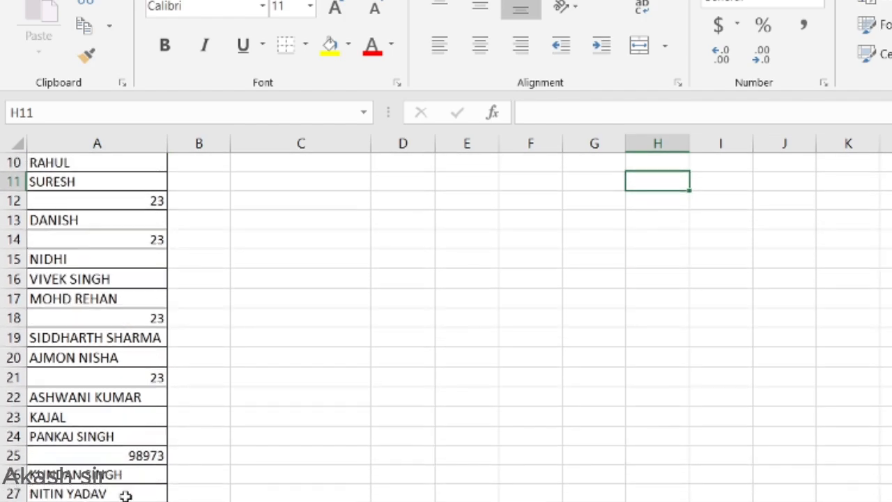
scroll(125, 495, "down", 2)
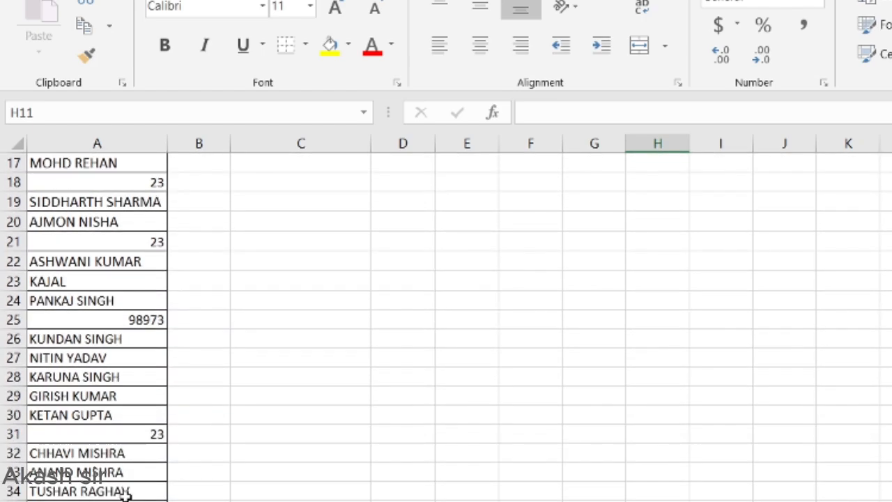
scroll(126, 494, "up", 5)
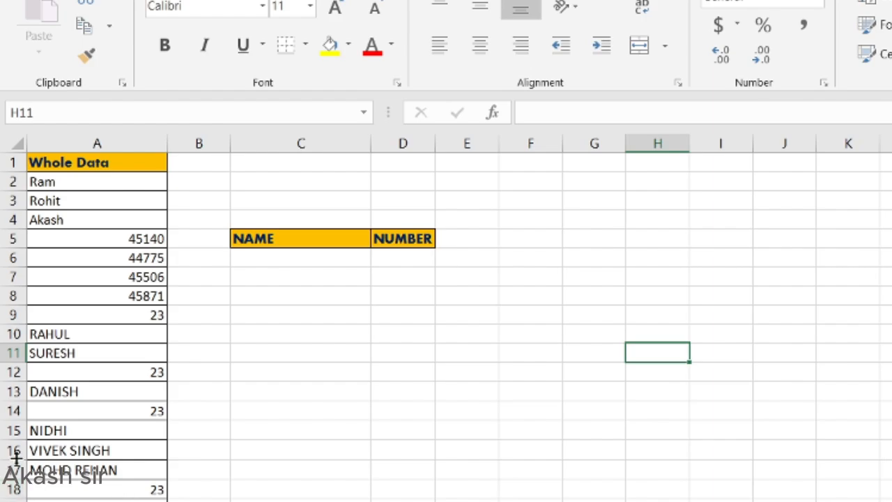
scroll(124, 495, "down", 9)
scroll(125, 495, "up", 9)
Step: Select the Whole Data entries from A2 down and use Go To Special to select only text constants
left_click(84, 198)
left_click(81, 179)
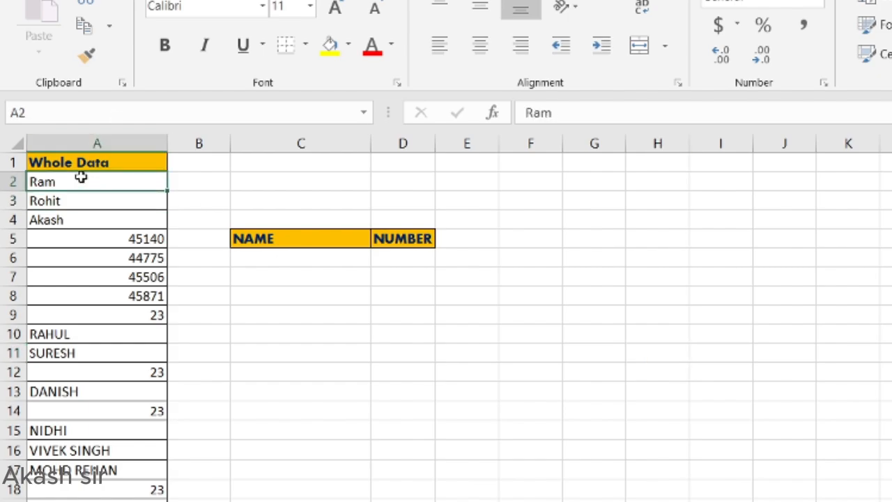
key("ctrl+shift+Down")
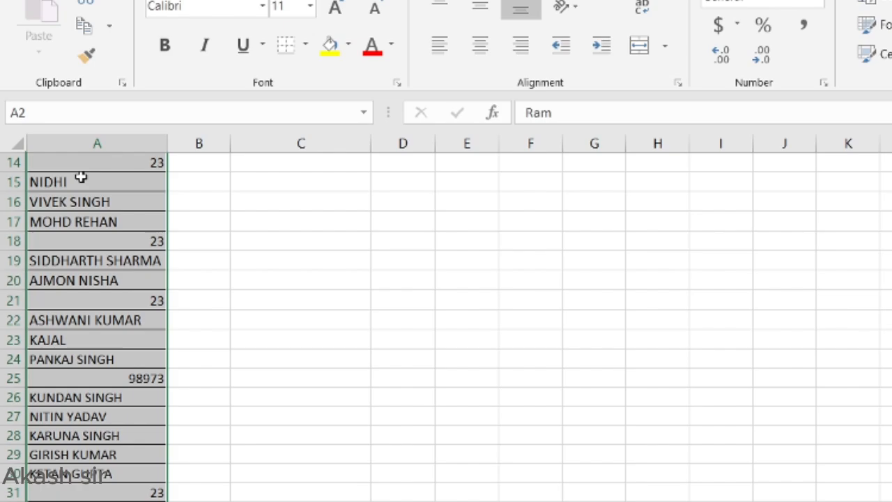
key("ctrl+g")
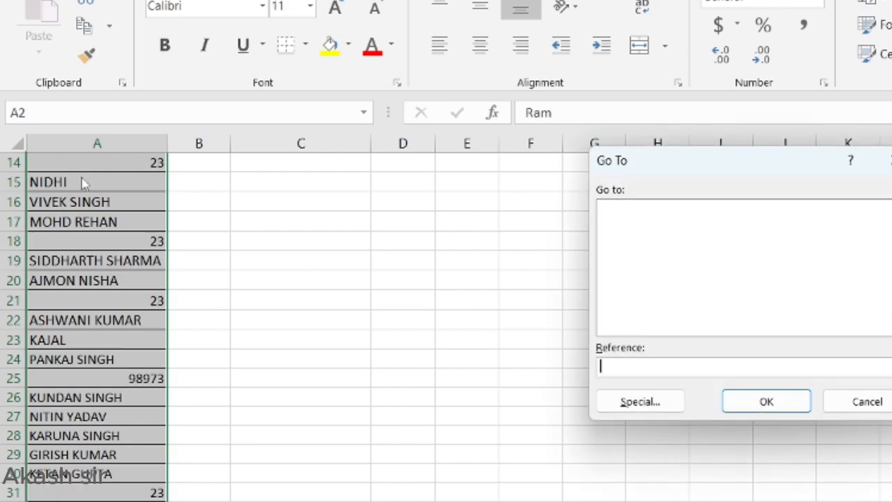
left_click(639, 406)
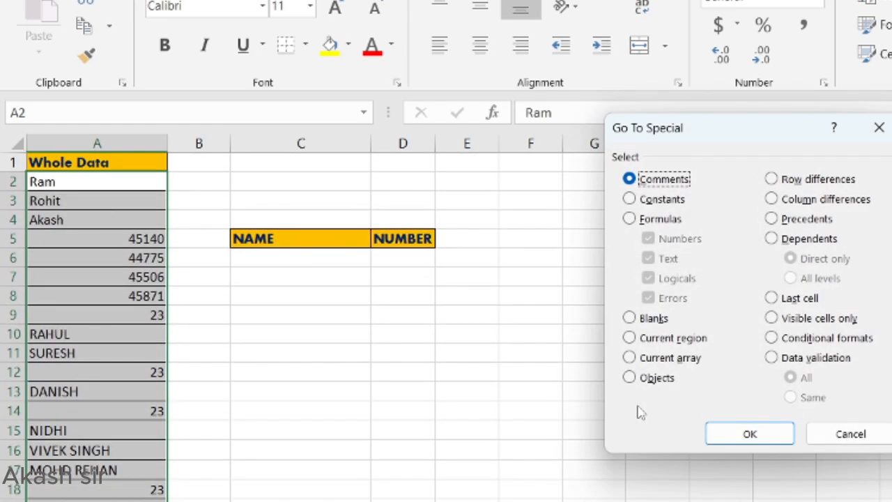
left_click(630, 199)
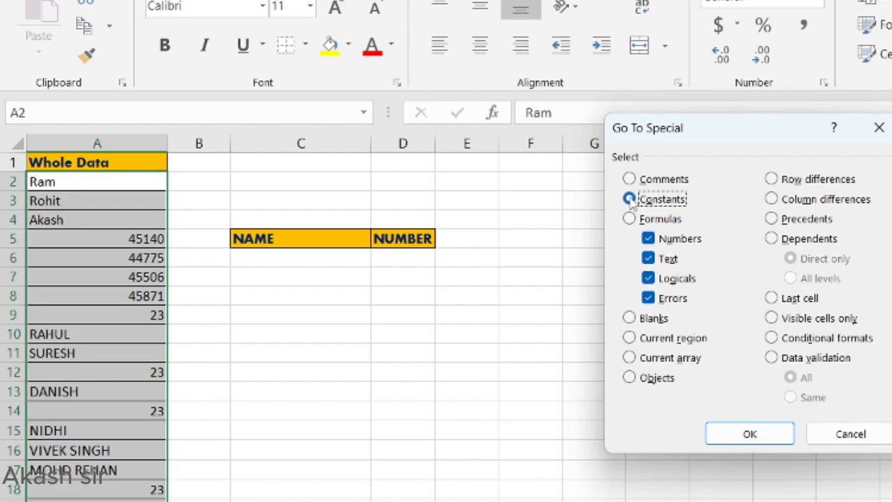
left_click(648, 238)
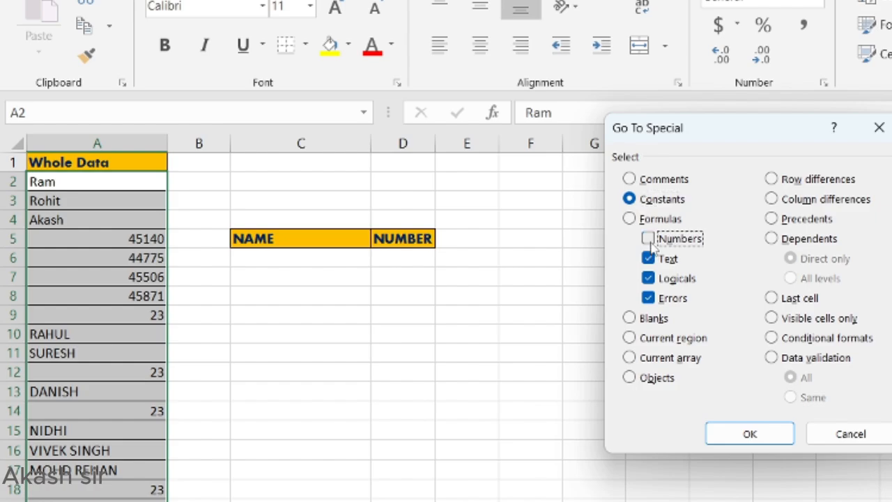
left_click(648, 278)
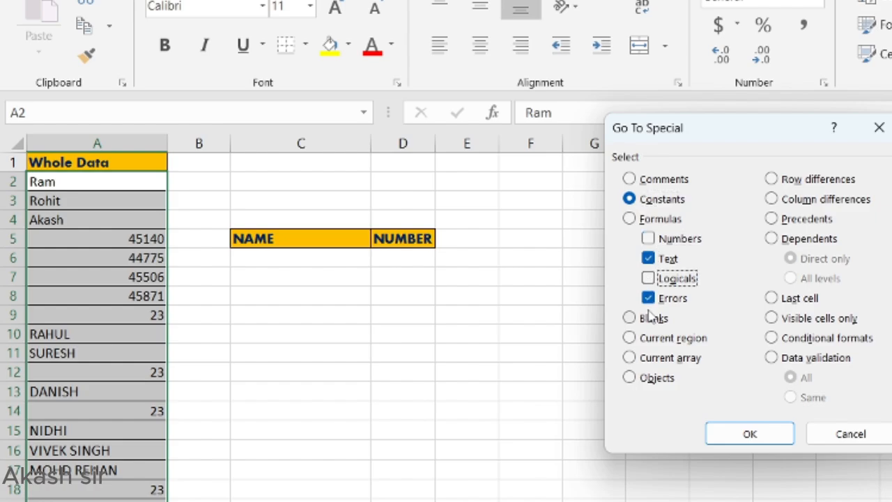
left_click(648, 298)
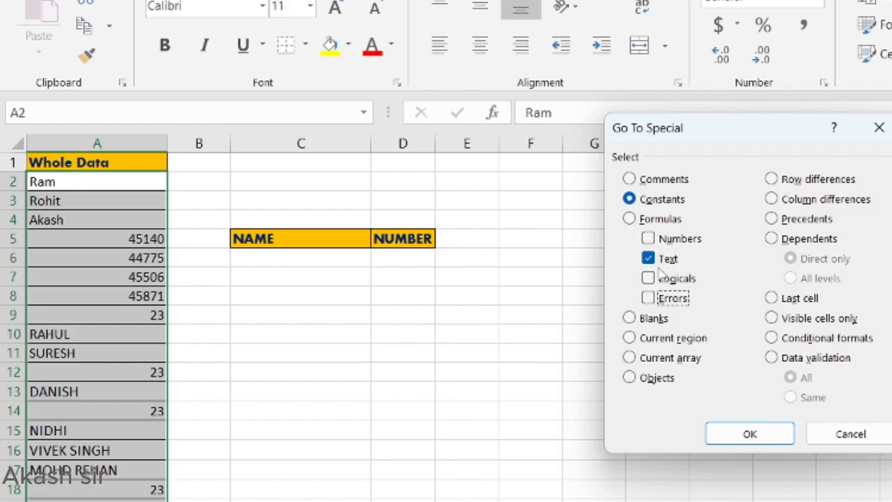
left_click(747, 432)
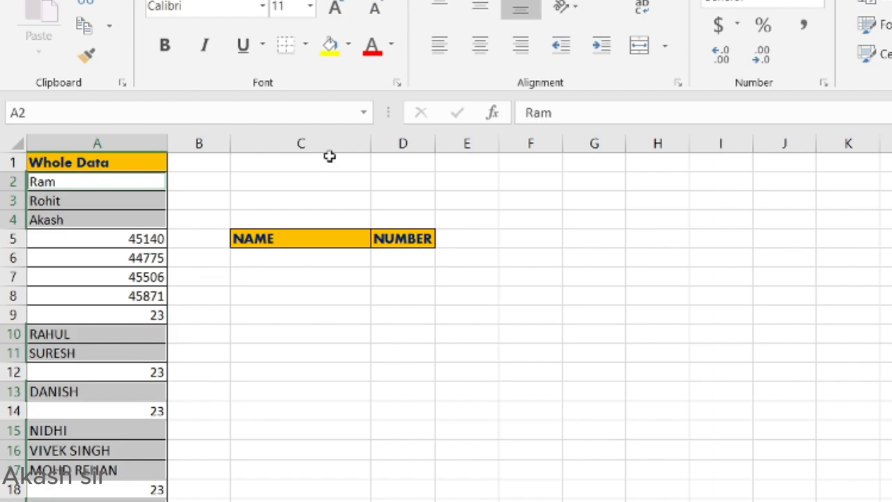
Step: Fill the selected name cells light orange and copy them
left_click(348, 45)
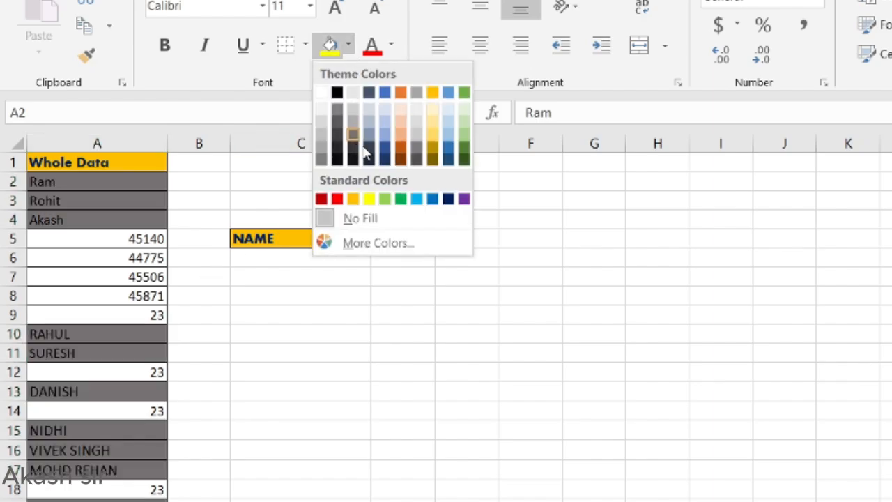
left_click(402, 124)
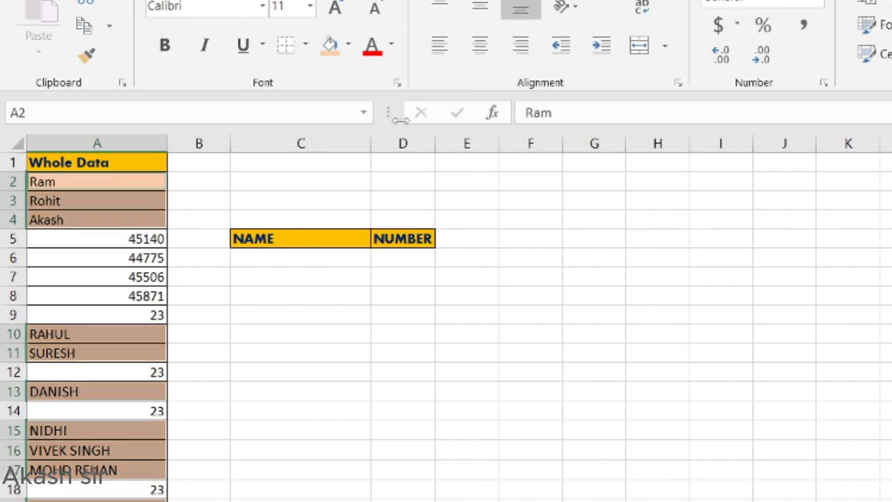
key("ctrl+c")
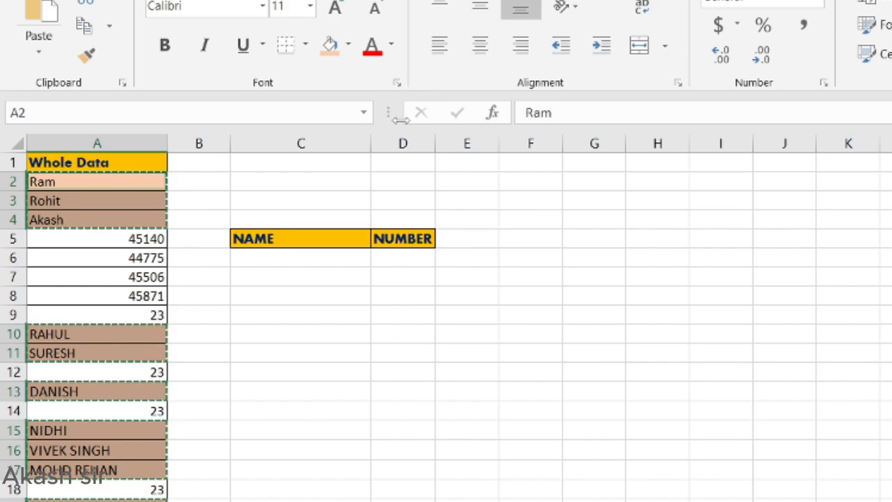
Step: Paste the names under the NAME header starting at C6
left_click(283, 257)
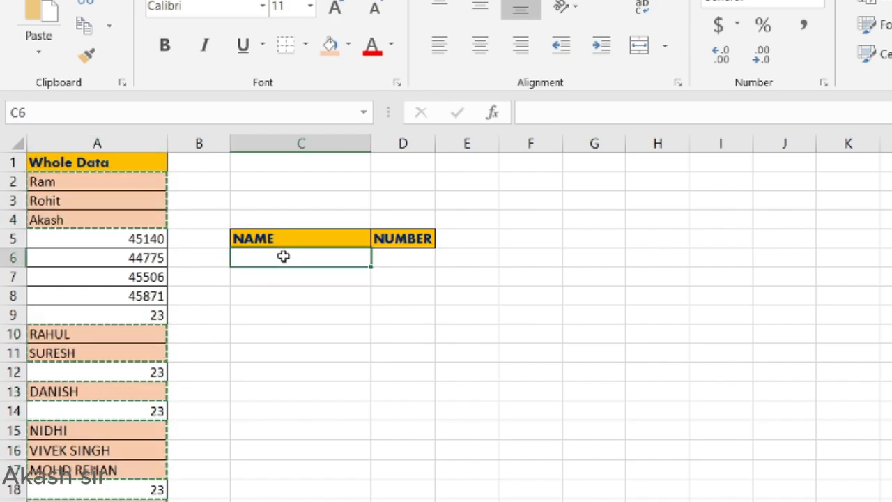
key("ctrl+v")
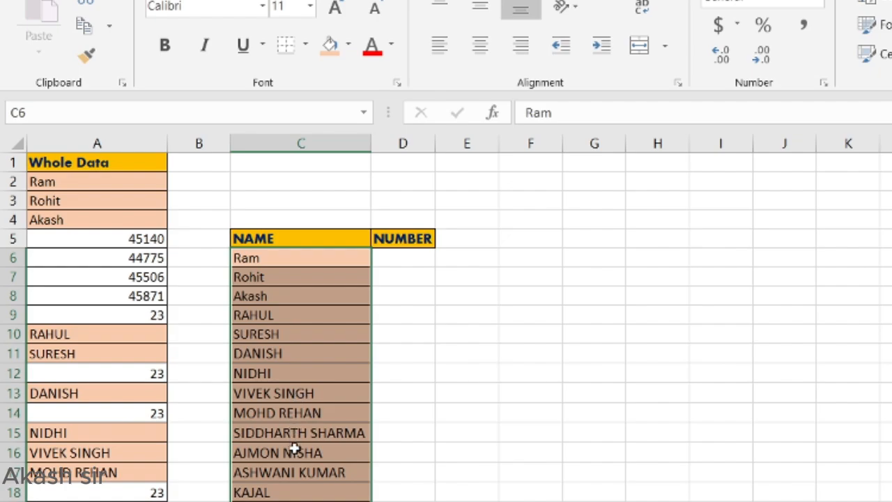
scroll(295, 451, "down", 4)
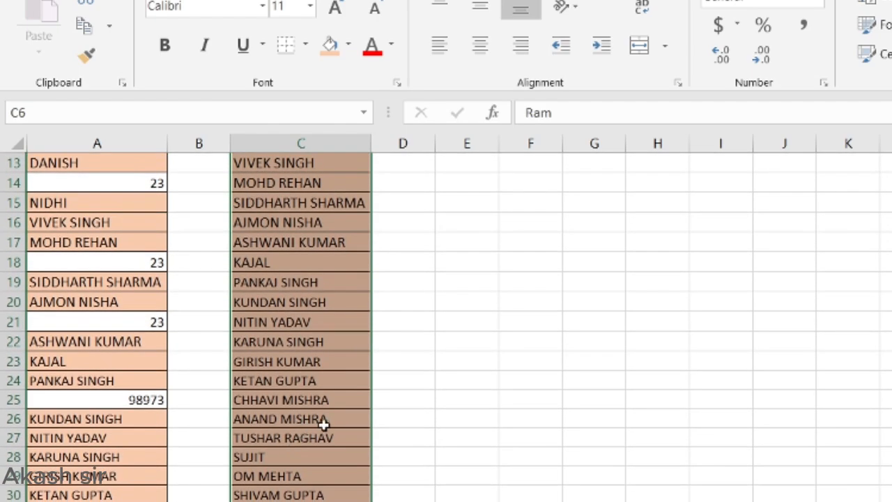
scroll(320, 420, "up", 1)
scroll(323, 425, "up", 2)
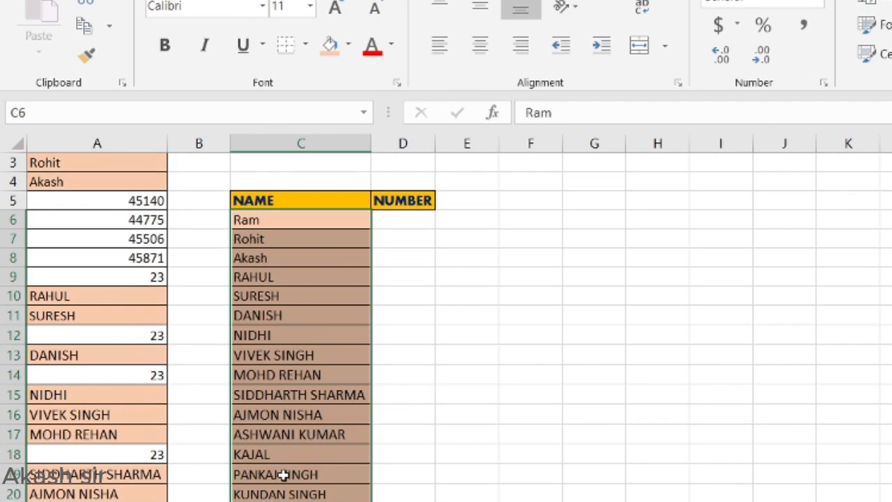
scroll(285, 476, "down", 1)
scroll(285, 479, "down", 2)
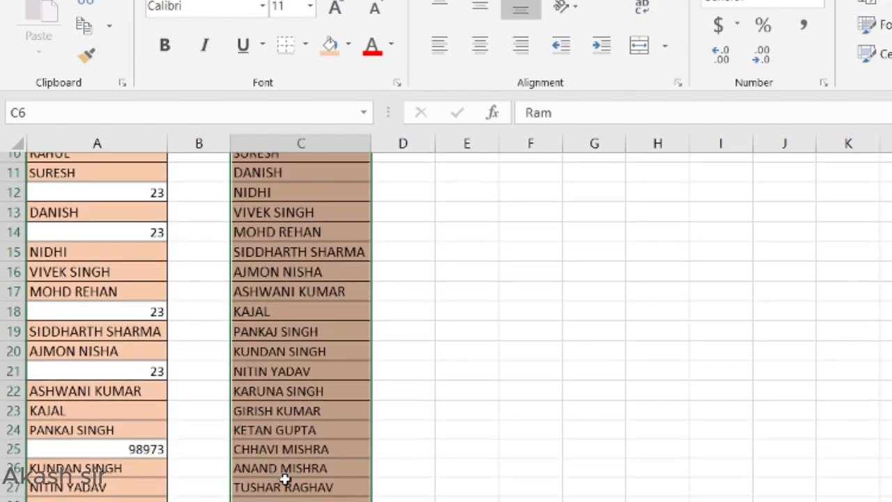
scroll(285, 480, "down", 1)
scroll(285, 479, "up", 4)
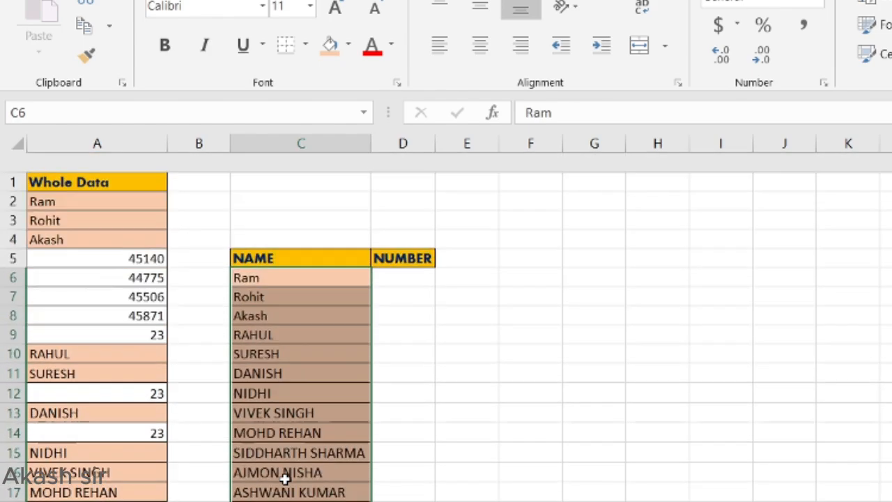
Step: Select the Whole Data entries and use Go To Special to select only number constants
left_click(394, 265)
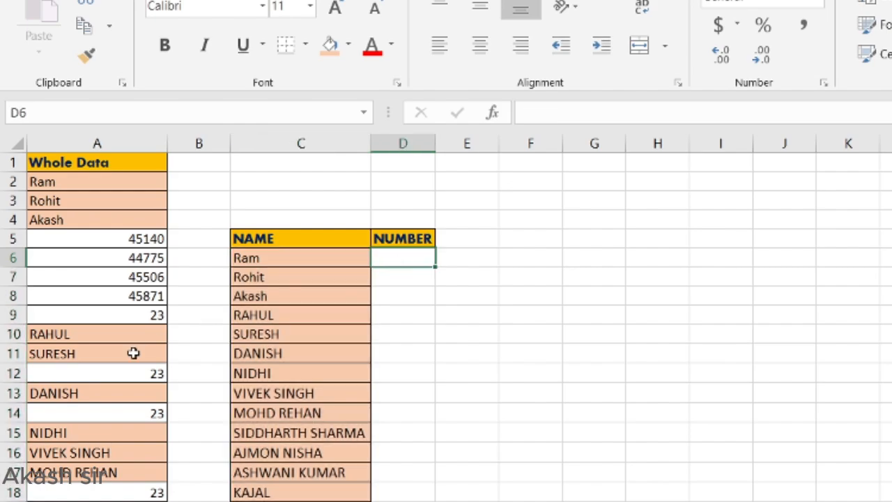
left_click(104, 182)
key("ctrl+shift+Down")
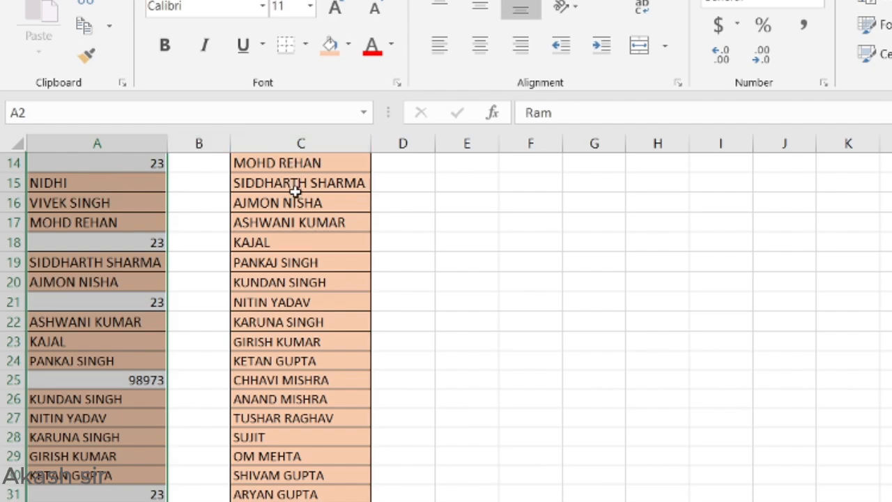
key("ctrl+g")
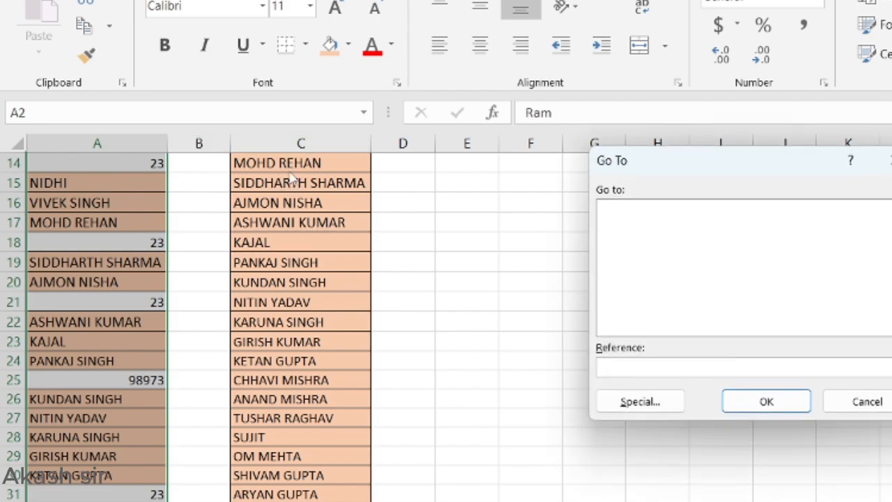
left_click(629, 400)
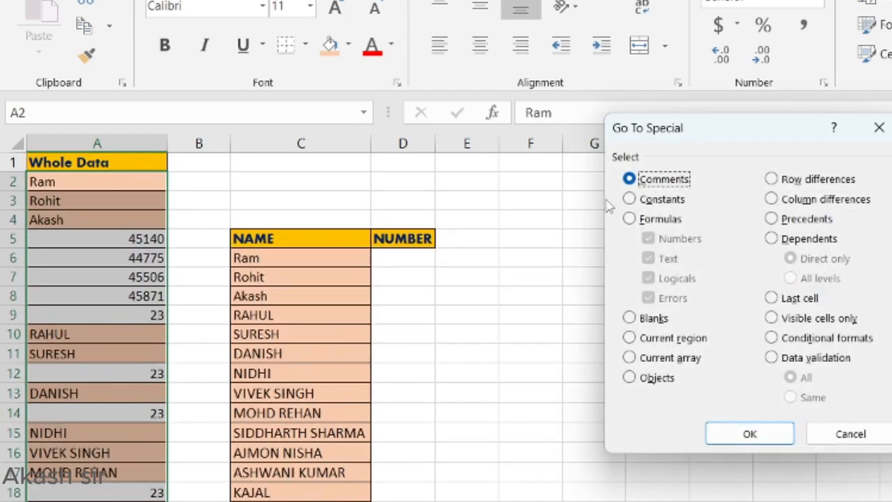
left_click(641, 205)
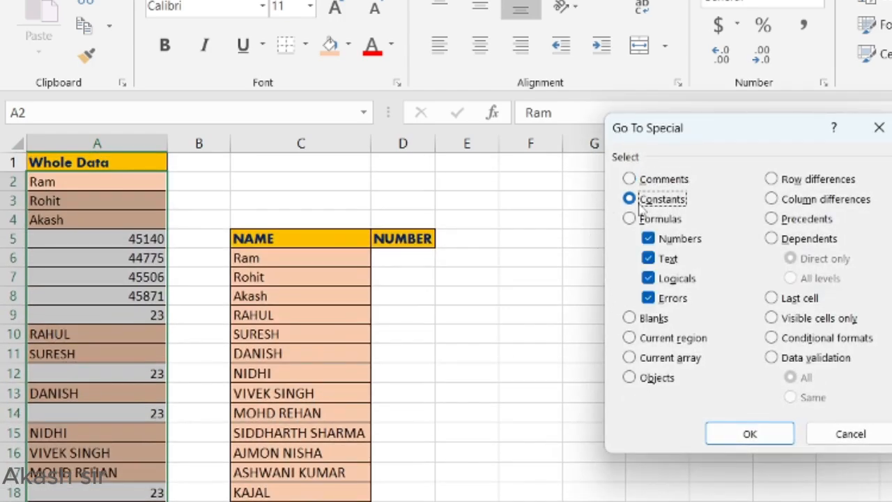
left_click(648, 239)
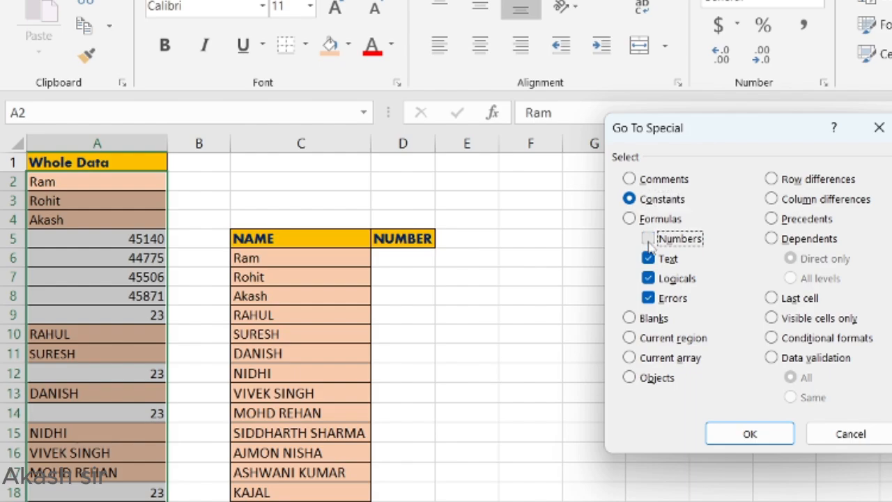
left_click(648, 239)
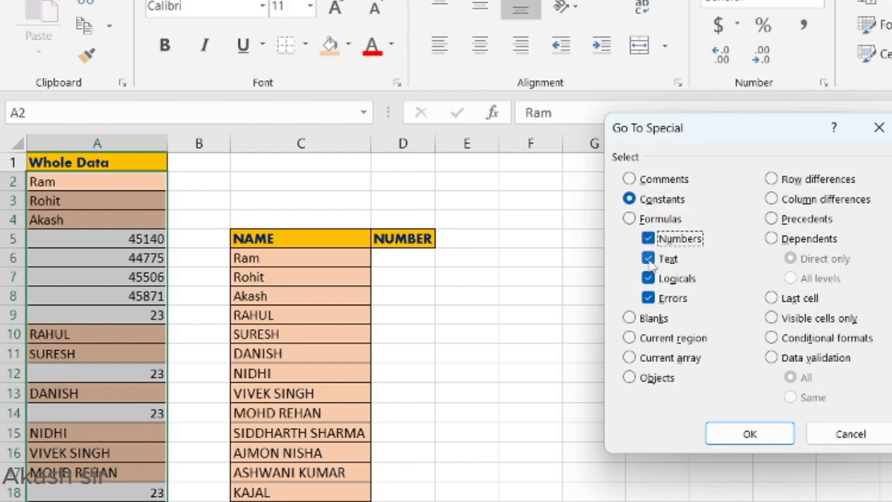
left_click(648, 259)
left_click(648, 278)
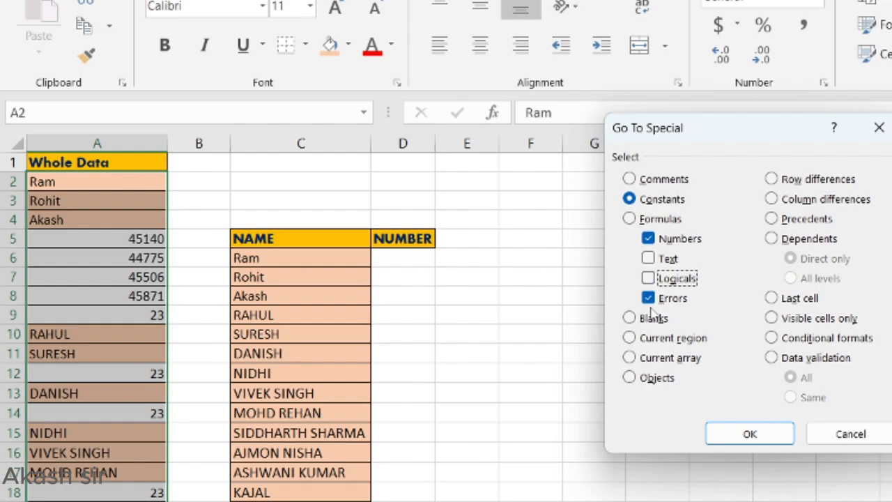
left_click(647, 297)
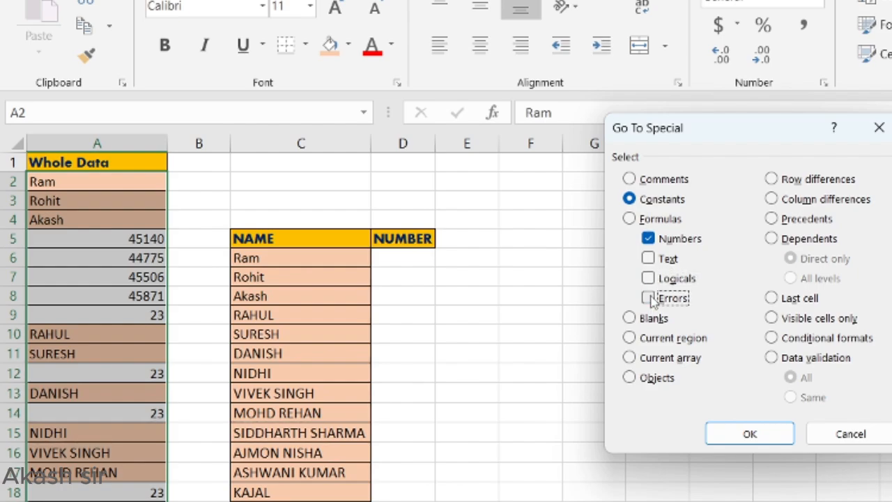
left_click(750, 434)
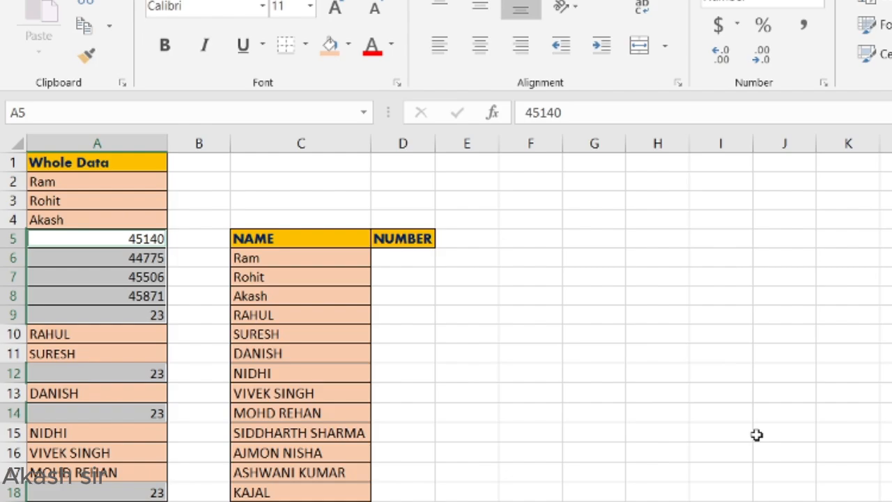
Step: Give the numeric cells a gold fill and paste their values into D6:D17 under NUMBER
left_click(350, 53)
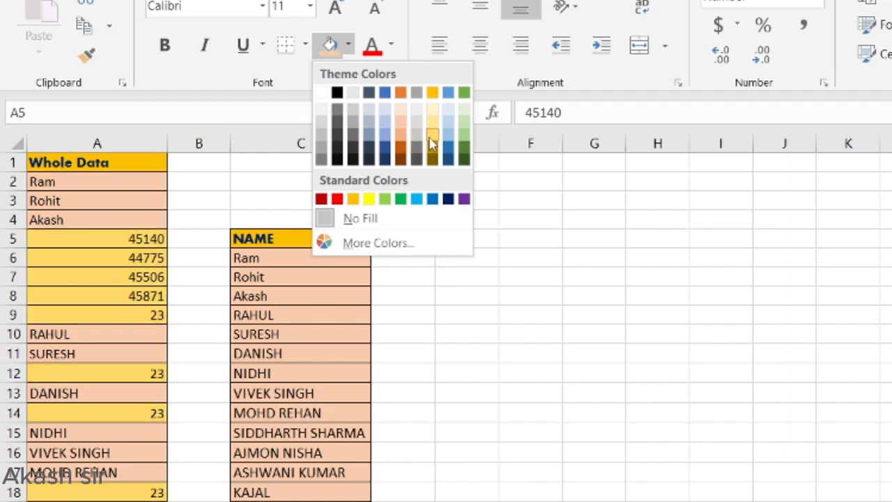
left_click(432, 143)
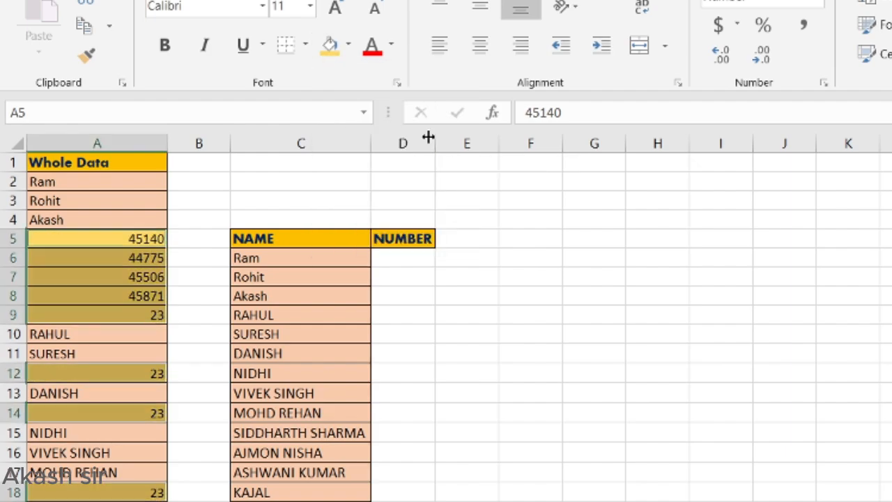
key("ctrl+c")
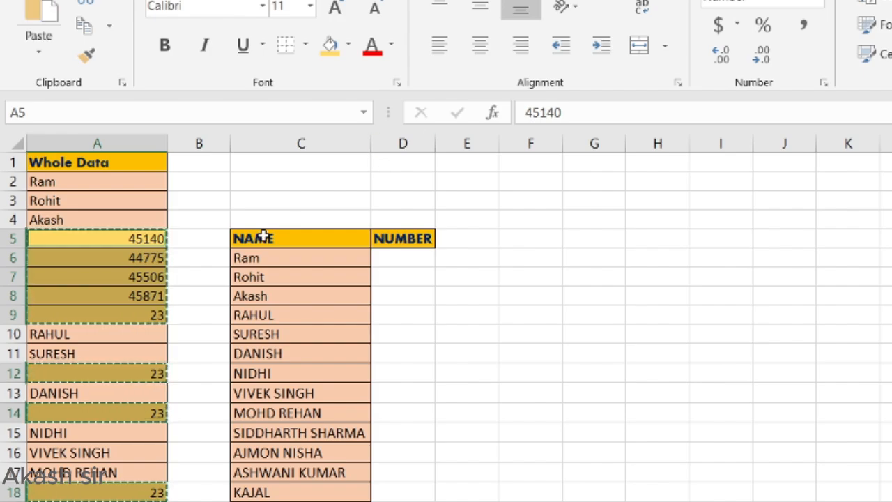
left_click(391, 258)
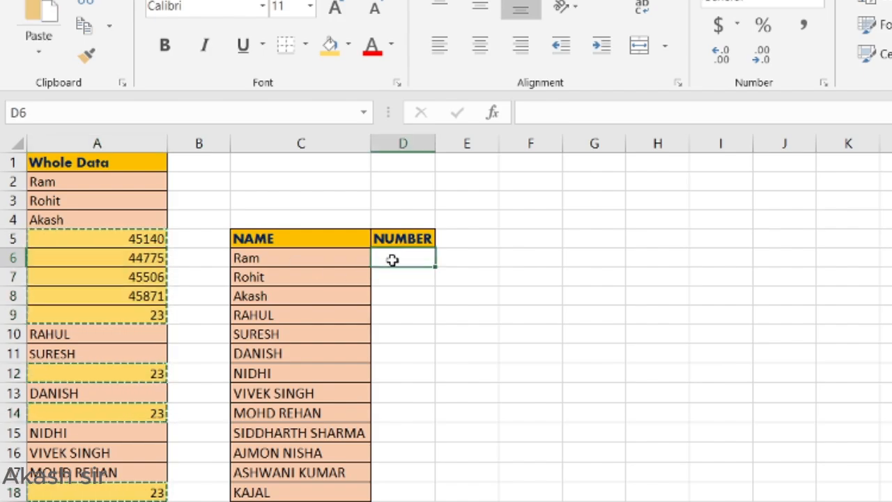
key("shift+Down")
key("shift+Down")
key("shift+Down")
key("shift+Down")
key("shift+Down")
key("shift+Down")
key("shift+Down")
key("shift+Down")
key("shift+Down")
key("shift+Down")
key("shift+Down")
key("ctrl+v")
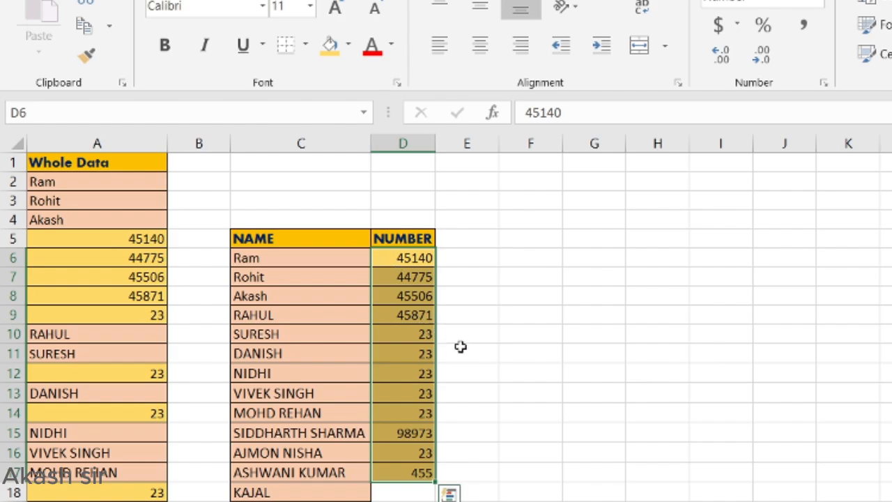
left_click(459, 399)
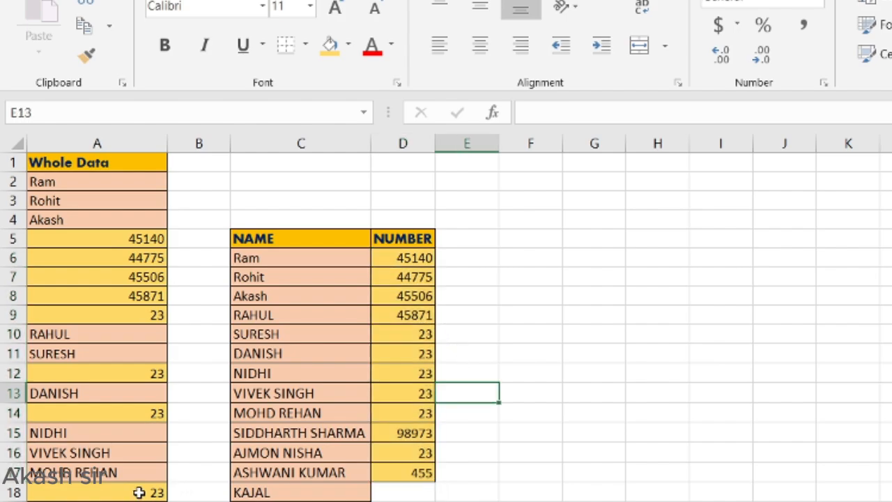
scroll(139, 492, "down", 3)
scroll(139, 491, "up", 3)
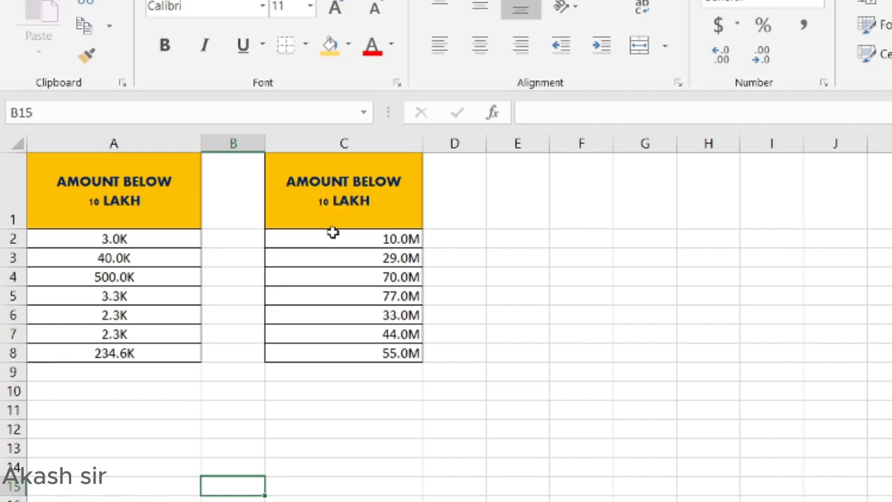
Step: Check the stored values behind the K-formatted amounts 3.0K, 40.0K, 500.0K, 3.3K and 2.3K
left_click(145, 237)
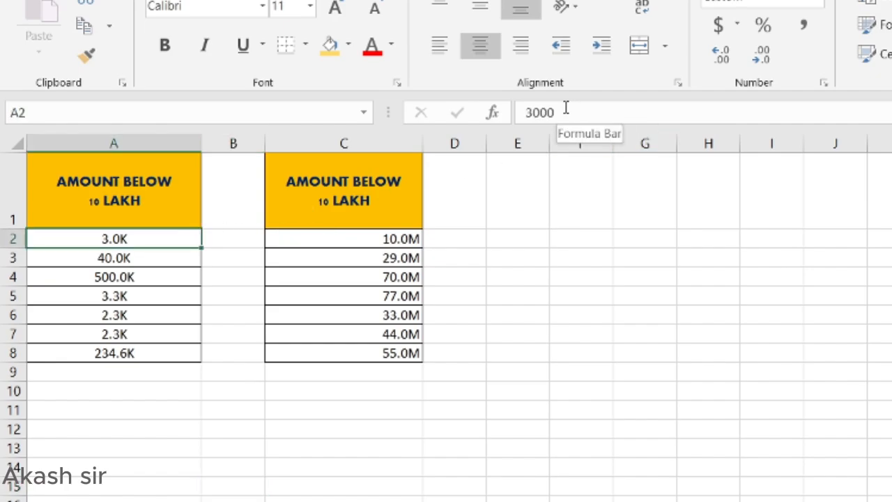
left_click(158, 258)
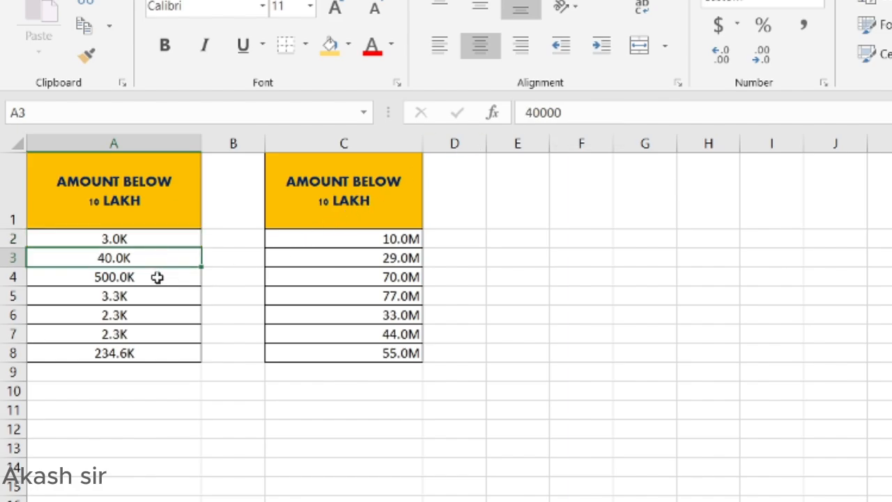
left_click(157, 277)
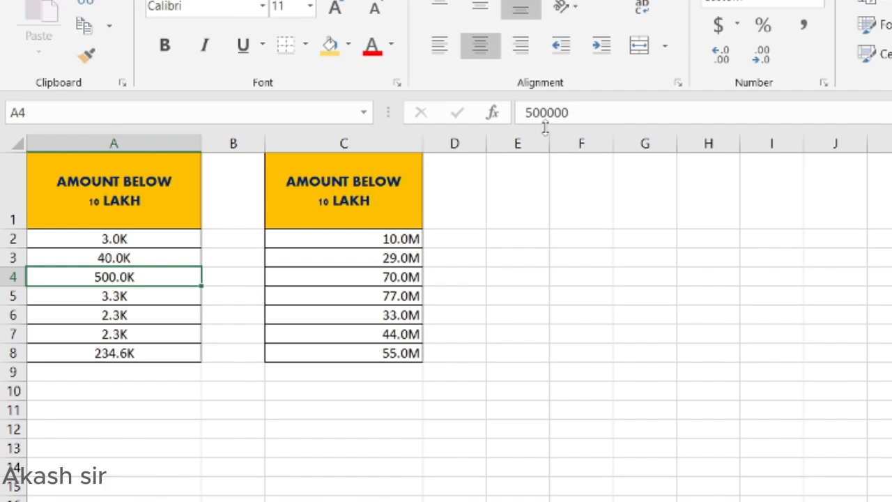
left_click(155, 299)
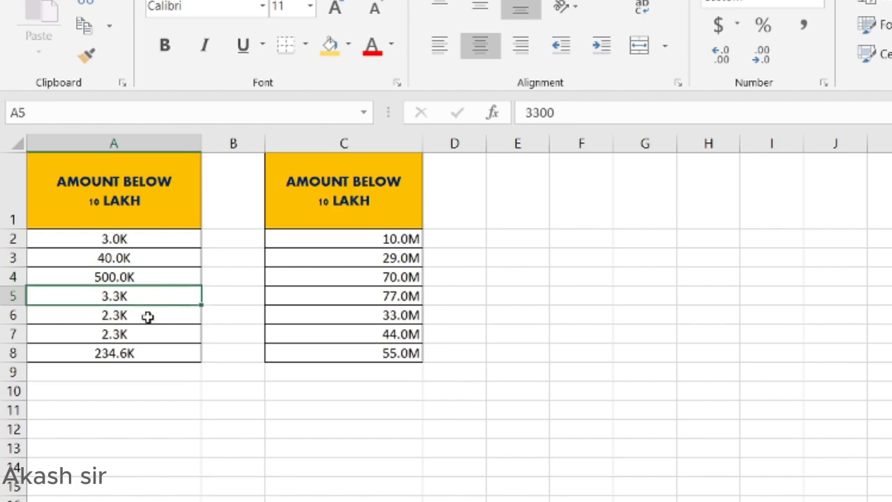
left_click(147, 318)
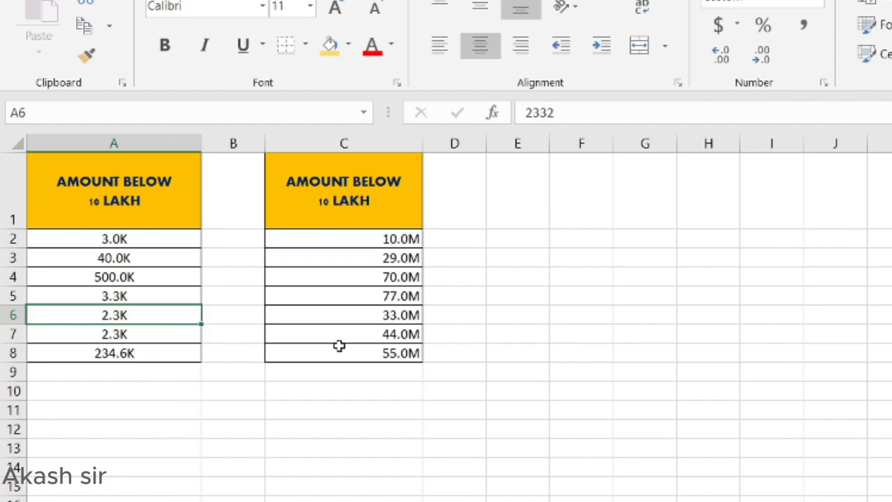
Step: Check the full values behind the M-formatted amounts 10.0M, 29.0M, 70.0M, 77.0M and 44.0M
left_click(339, 239)
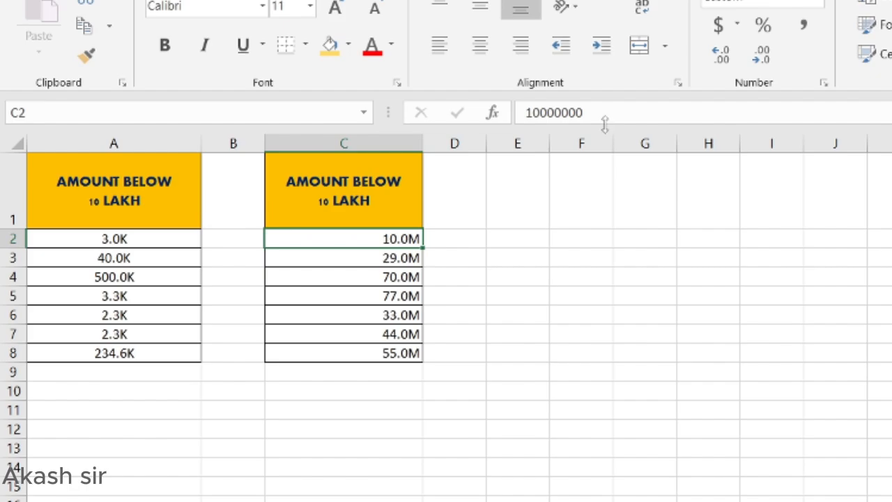
left_click(411, 258)
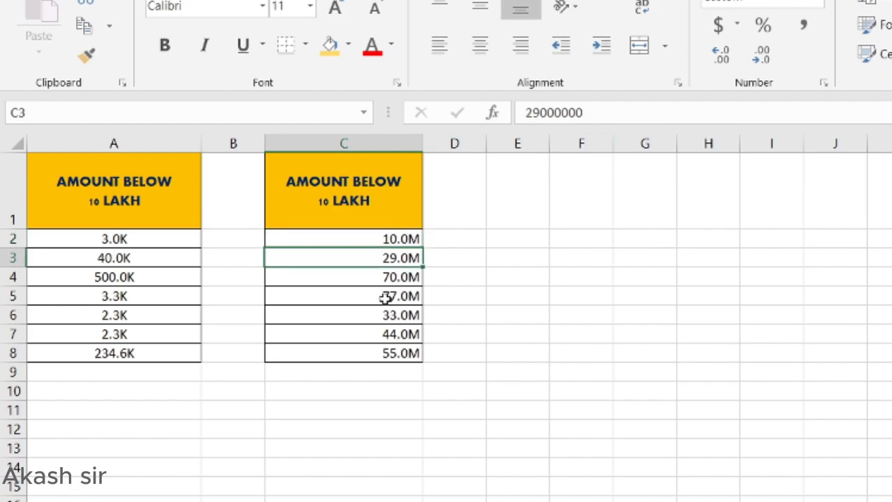
left_click(391, 280)
left_click(387, 299)
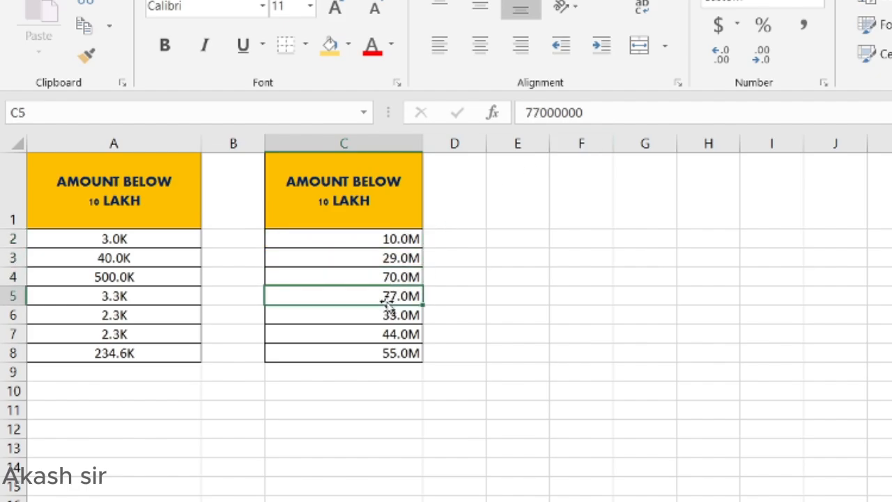
left_click(380, 329)
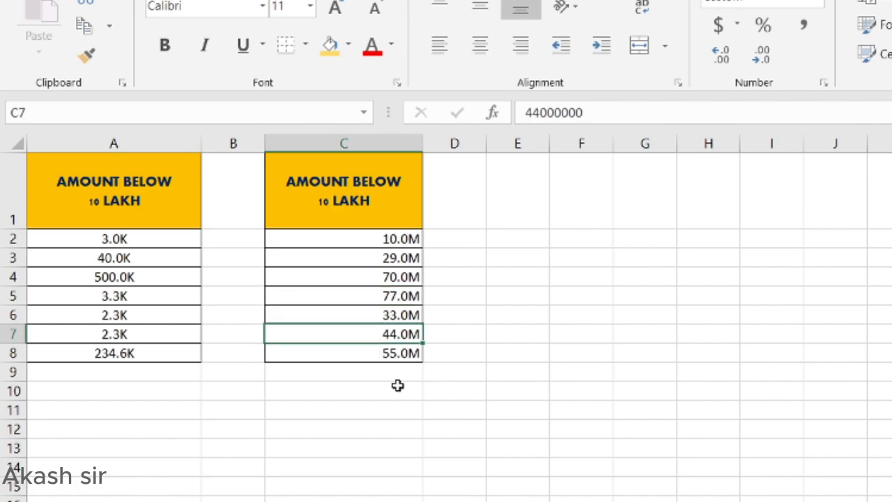
left_click(397, 388)
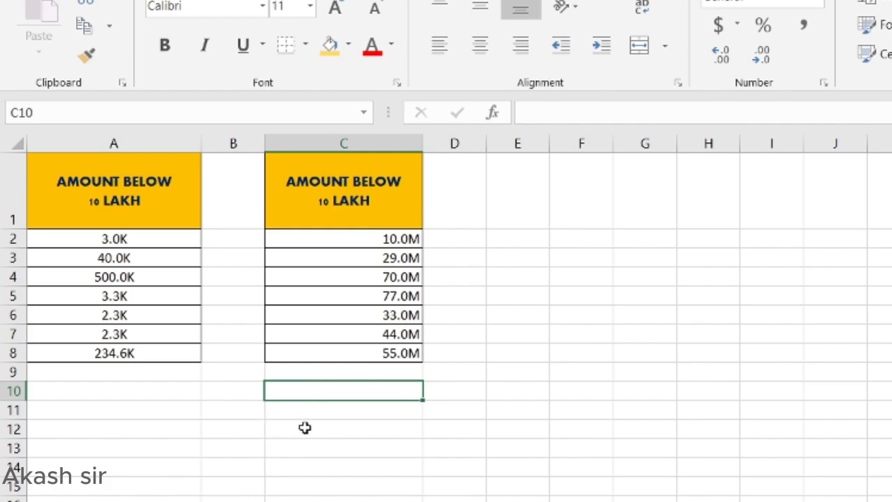
Step: Enter 5000, 5500, 6000 and 60000 down column E starting at E7
left_click(506, 336)
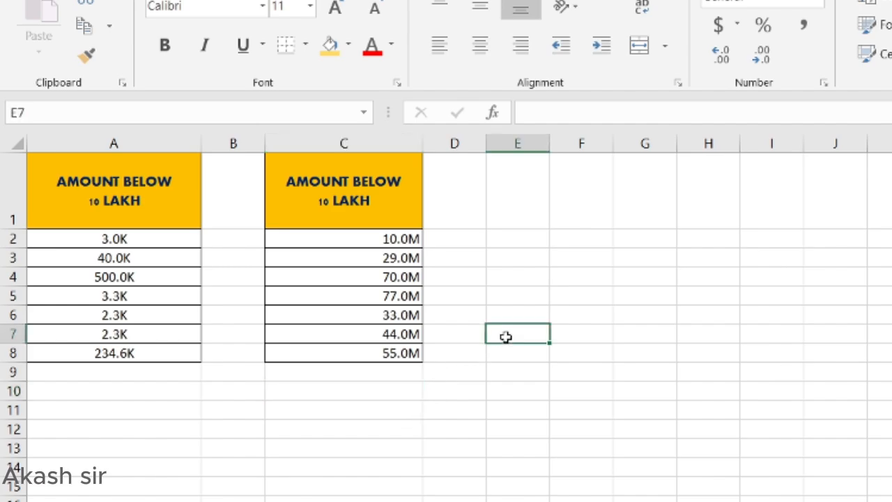
type("5000")
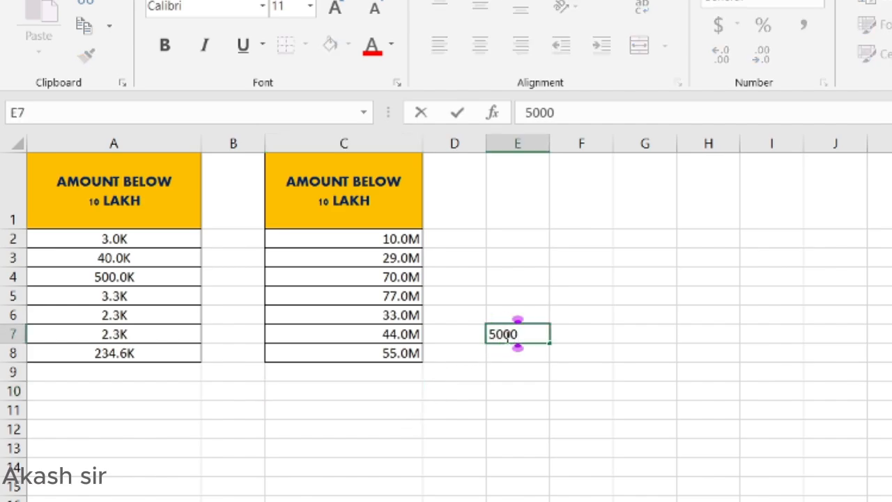
key("Return")
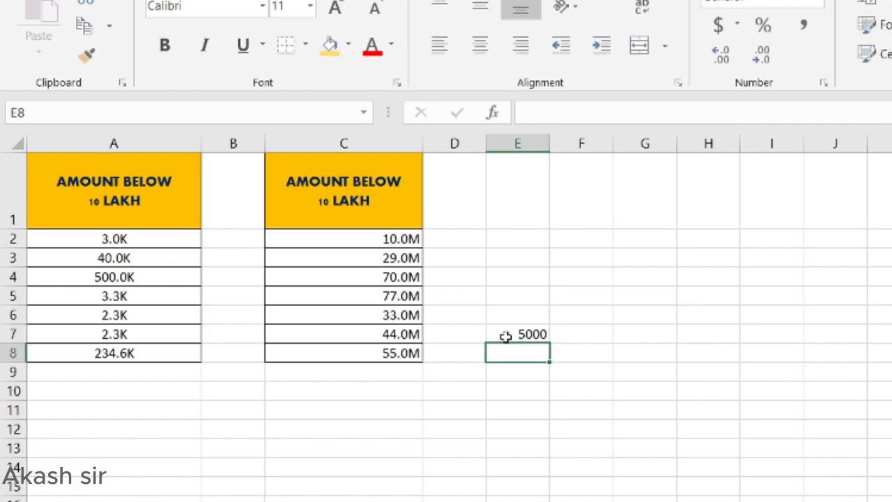
type("5500")
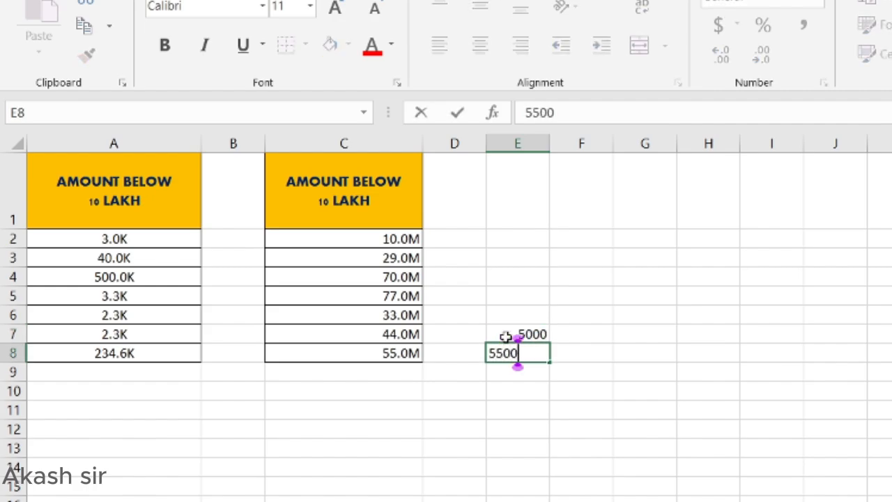
key("Return")
type("6000")
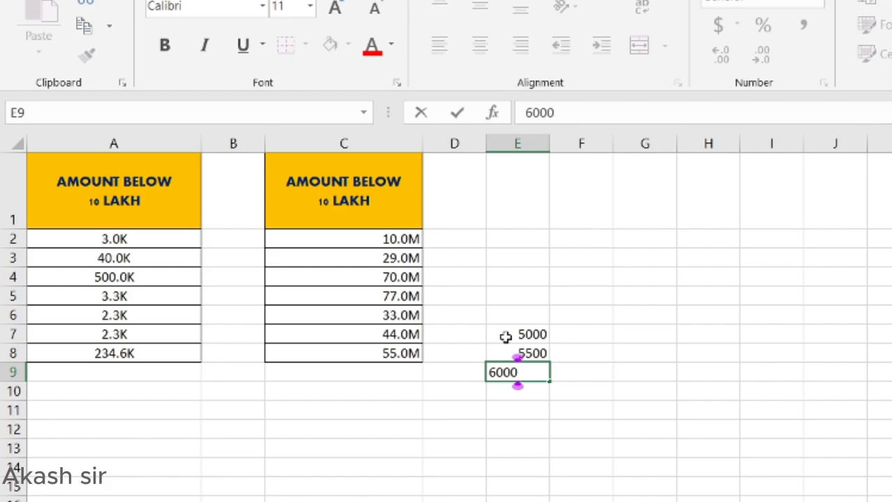
key("Return")
type("6000")
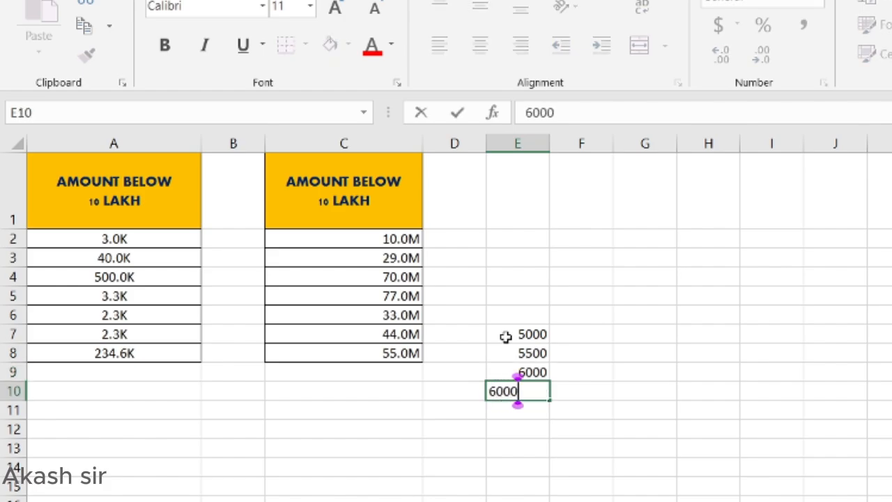
type("0")
key("Return")
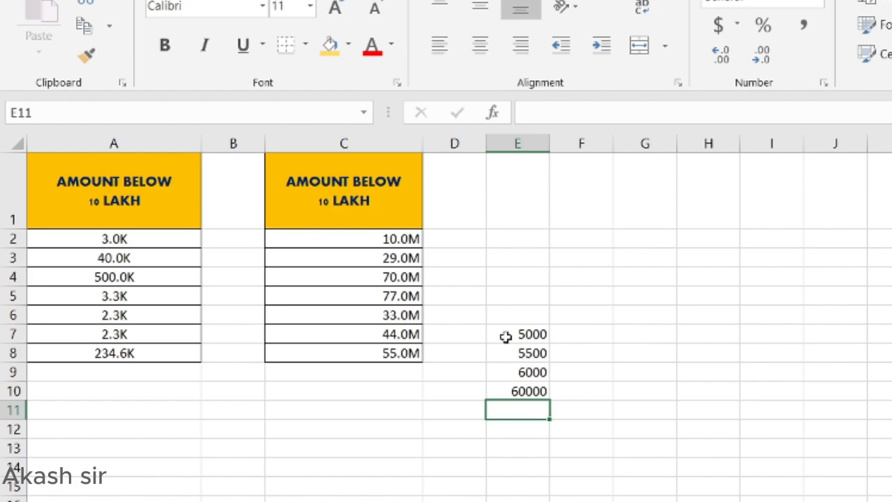
Step: Select the four numbers E7:E10 and bring up Format Cells for them
key("Up")
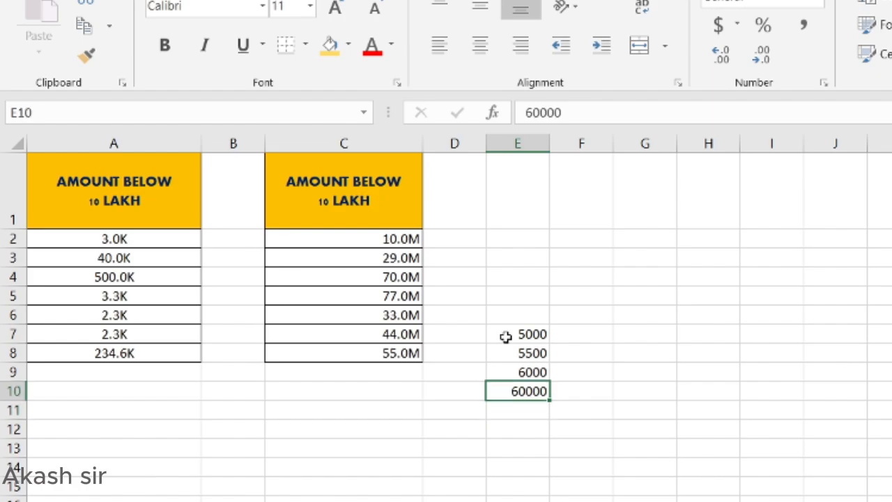
key("shift+Up")
key("shift+Up")
key("shift+Up")
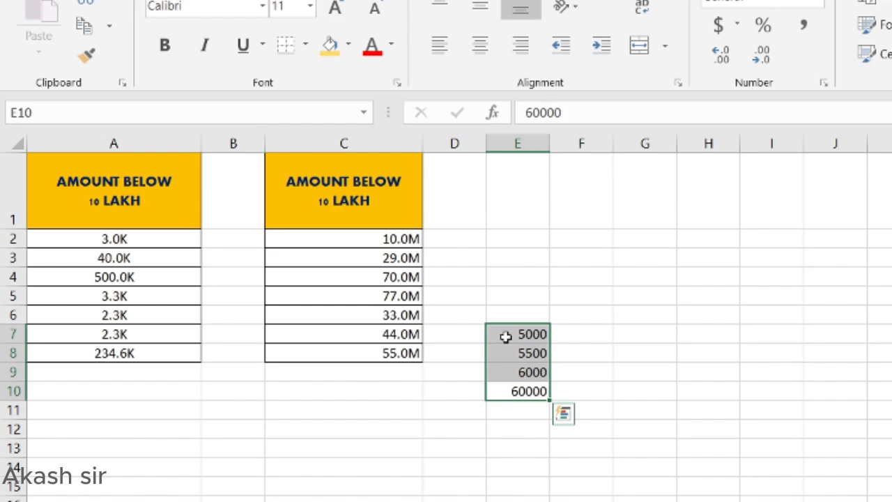
key("ctrl+1")
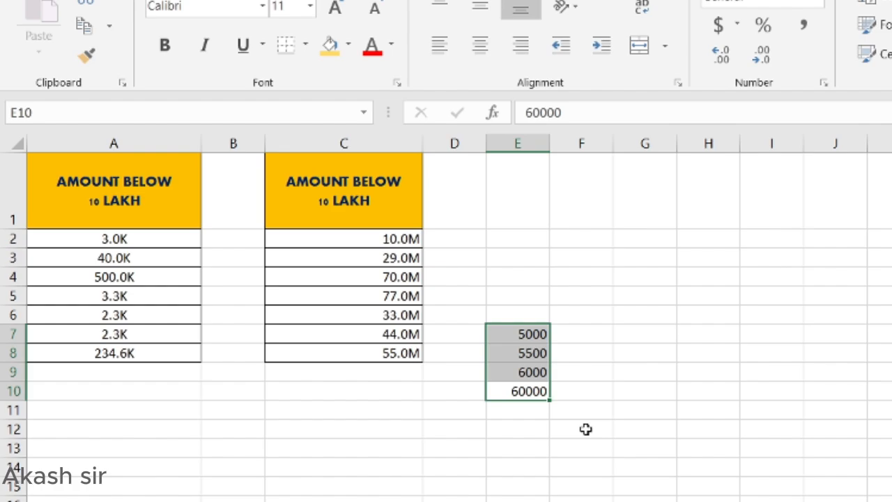
key("ctrl+1")
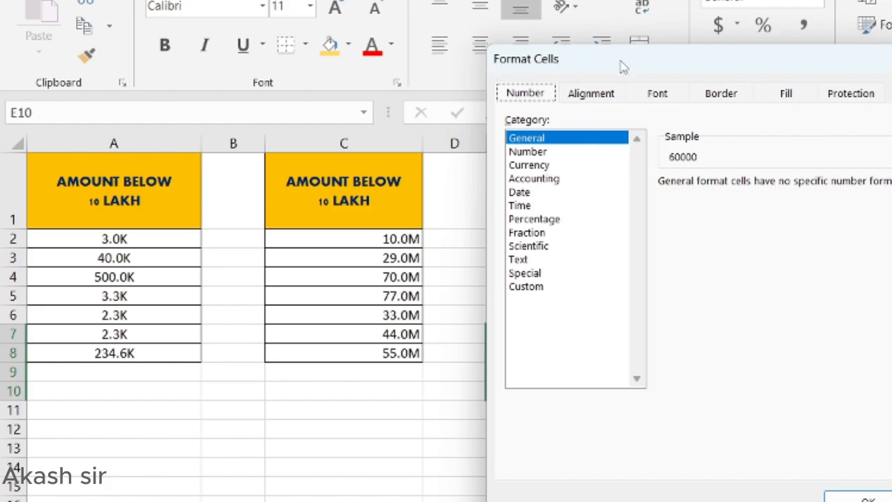
Step: Apply the custom format 0.0,K to E7:E10 so they show 5.0K to 60.0K
left_click_drag(619, 66, 741, 109)
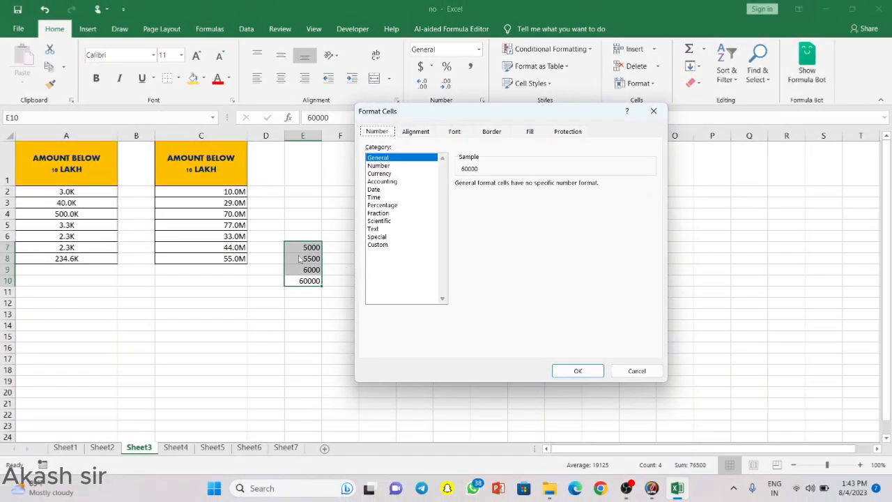
left_click(378, 245)
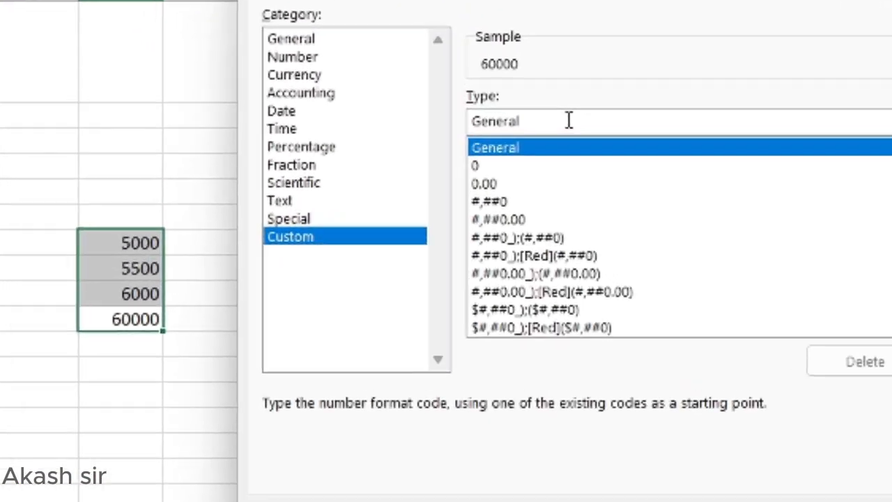
left_click(568, 120)
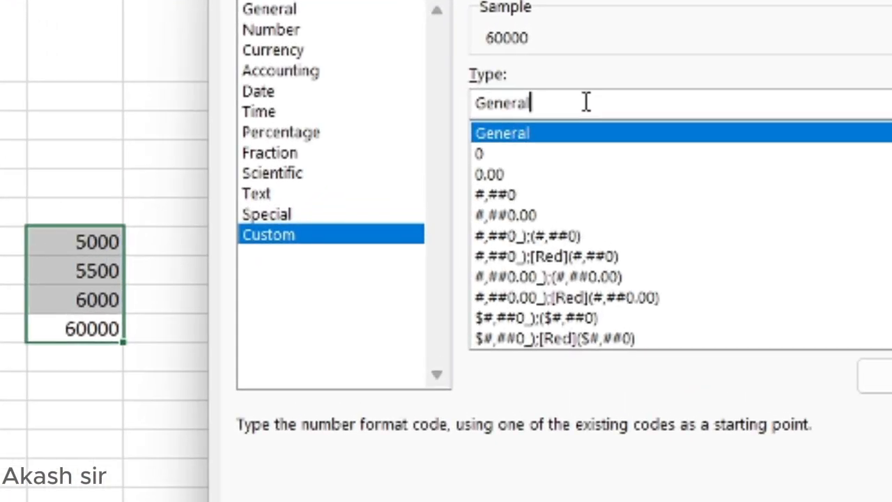
key("BackSpace")
key("BackSpace")
key("BackSpace")
key("BackSpace")
key("BackSpace")
key("BackSpace")
key("BackSpace")
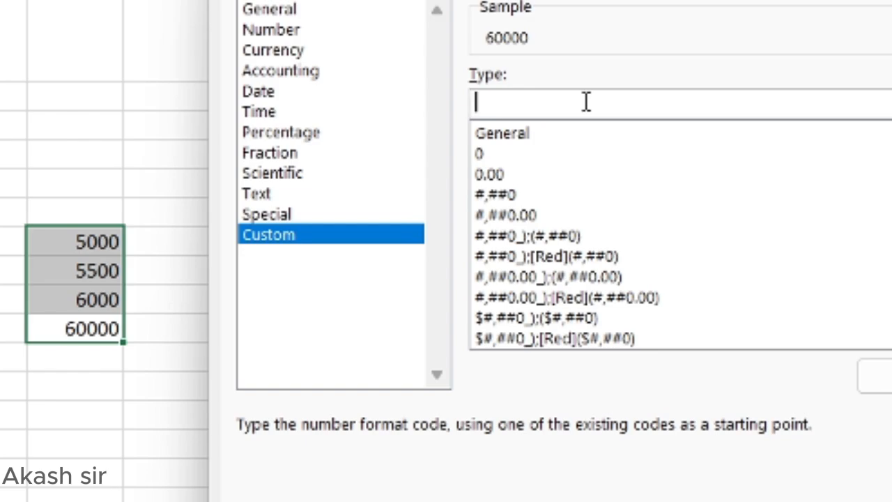
type("0.0,K")
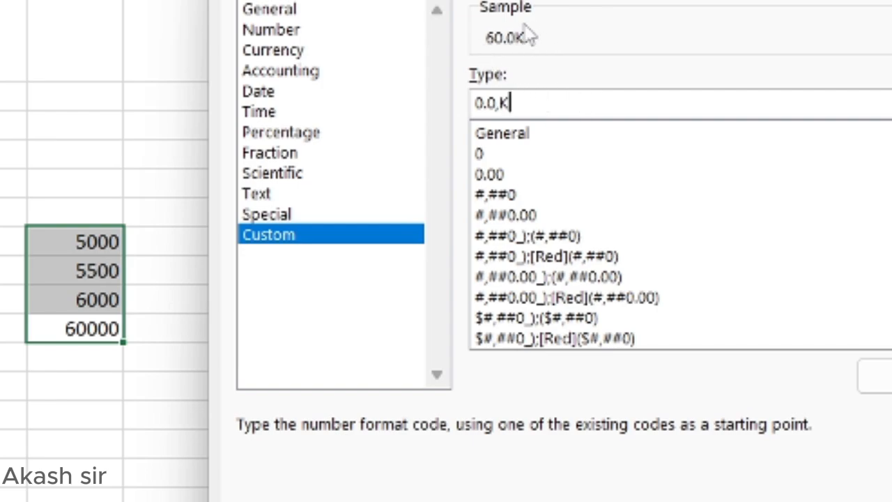
key("Return")
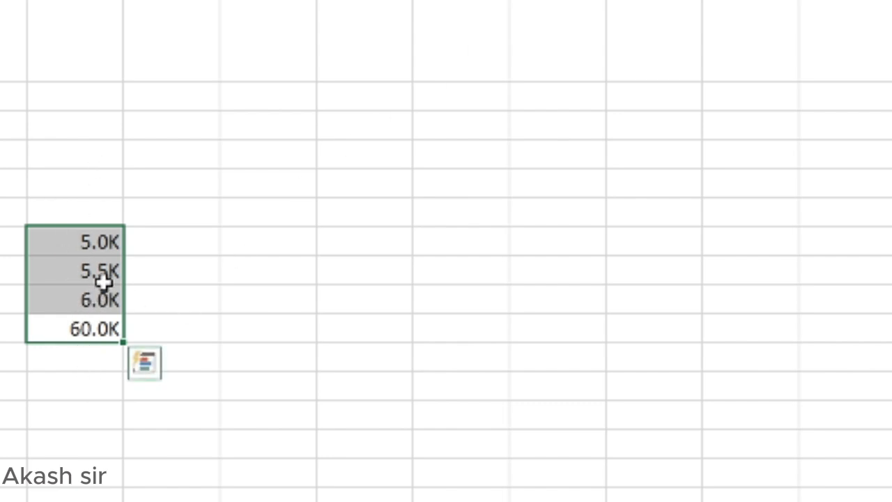
left_click(187, 281)
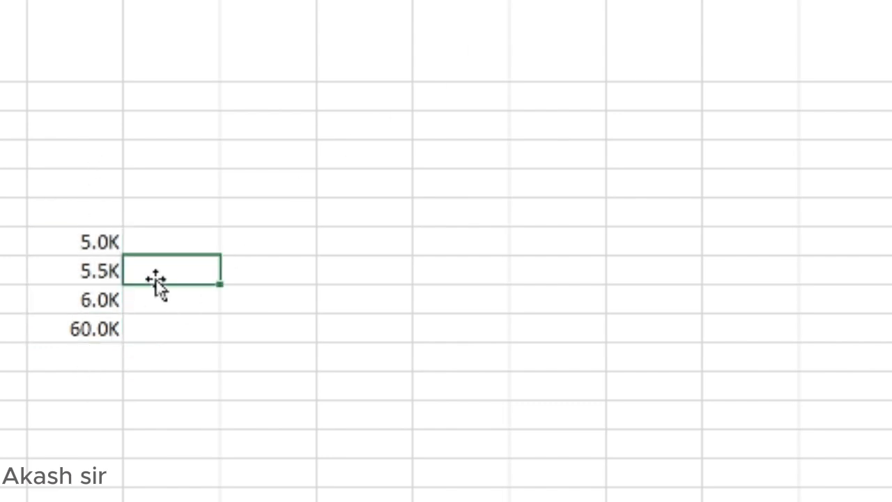
left_click(103, 265)
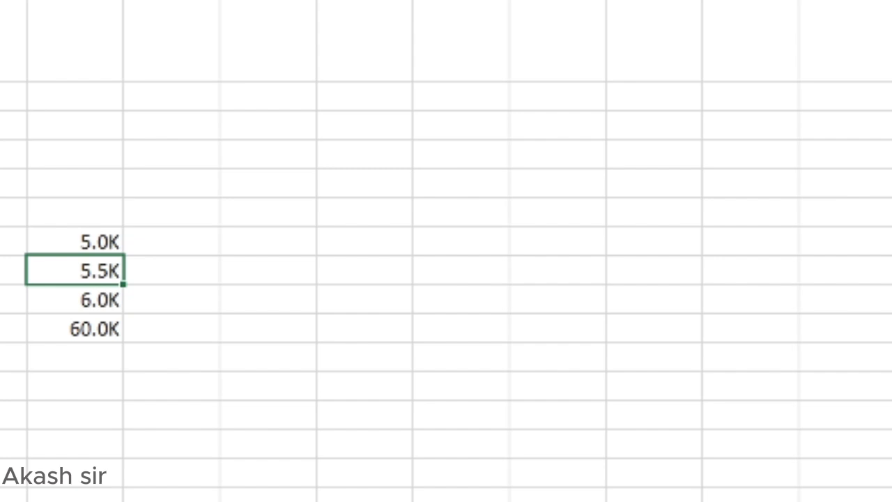
left_click(69, 241)
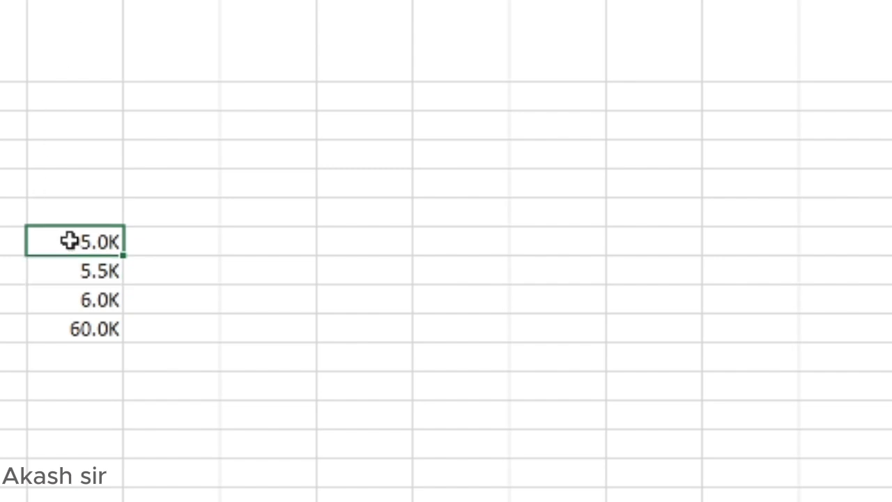
left_click(85, 295)
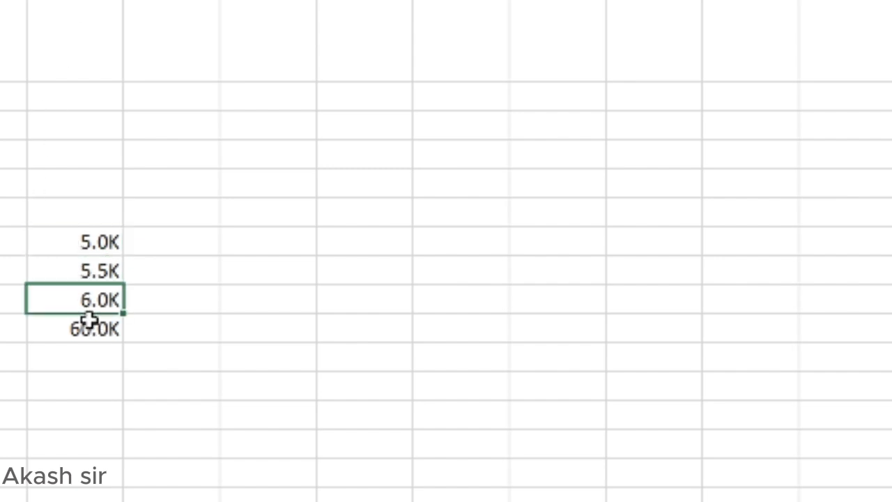
left_click(91, 322)
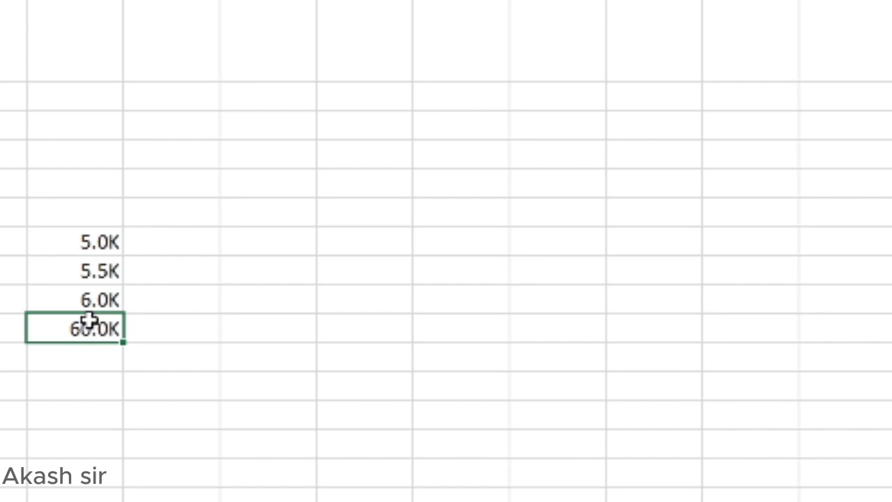
left_click(108, 240)
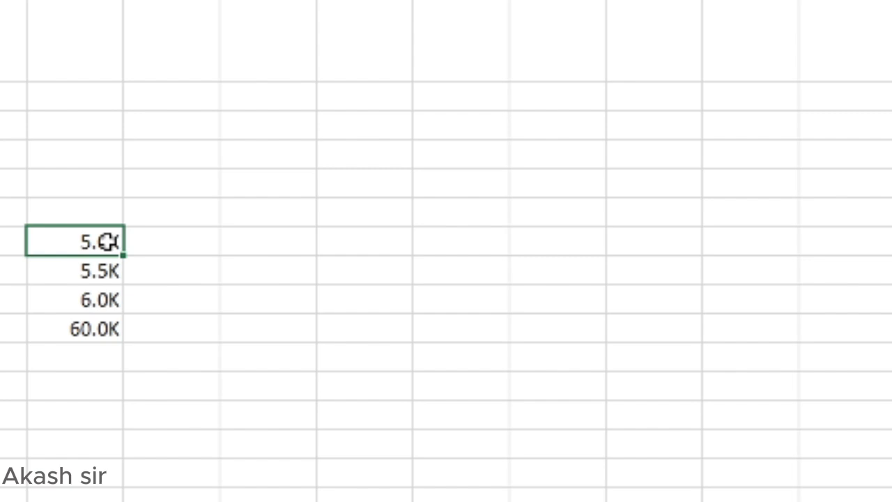
left_click(269, 252)
Step: Enter 2000000 in G7 and bring up its Format Cells settings
double_click(268, 252)
type("2000000")
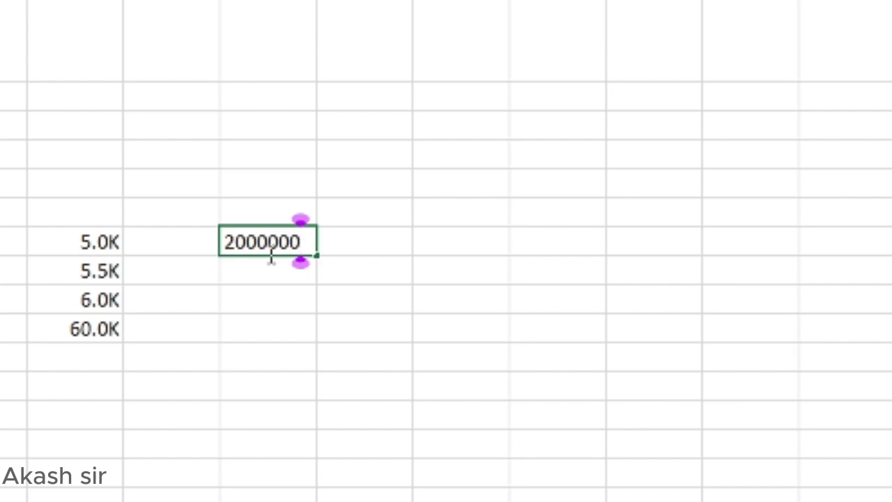
key("Return")
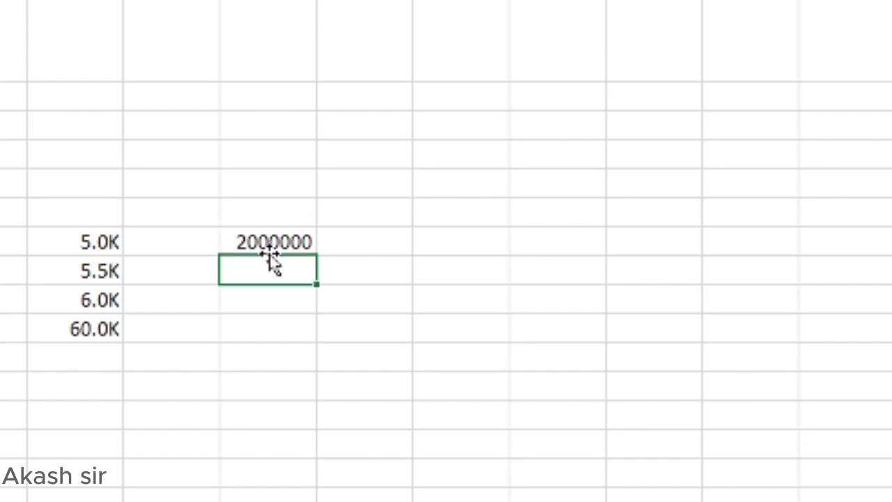
key("Up")
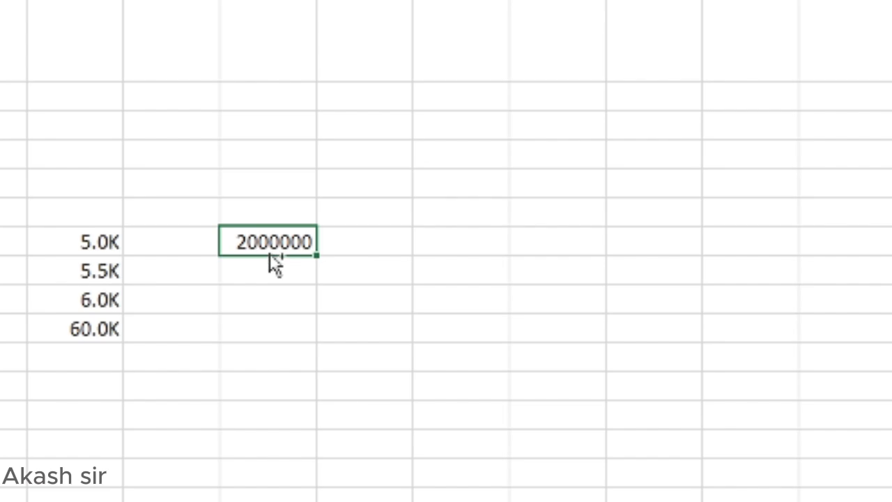
key("ctrl+1")
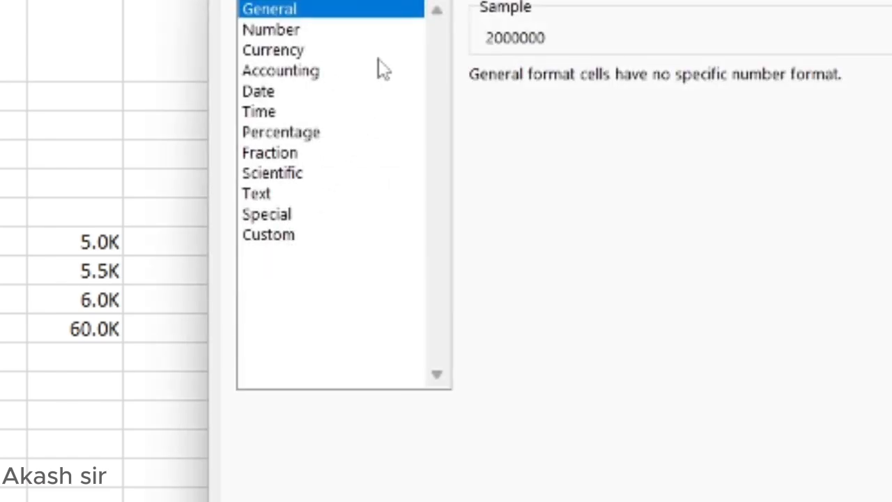
Step: Replace General with the custom code 0.0,,"M" so G7 displays 2.0M
left_click(272, 237)
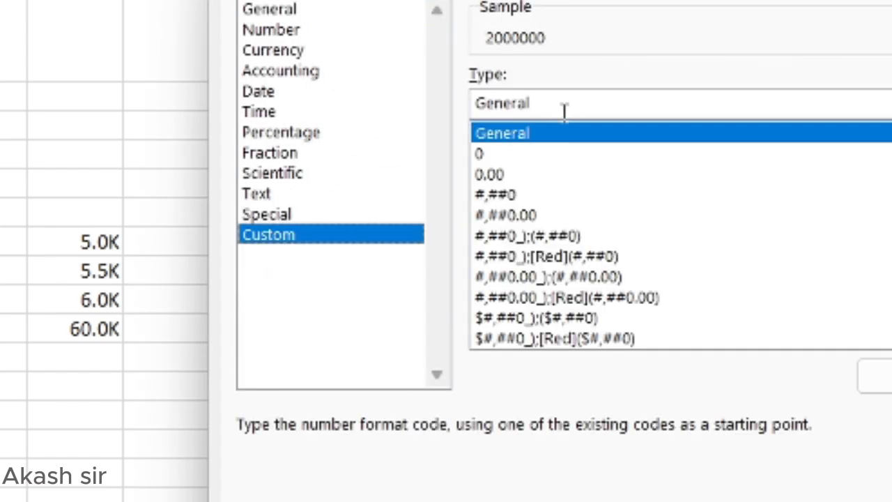
left_click(568, 106)
key("BackSpace")
key("BackSpace")
key("BackSpace")
key("BackSpace")
key("BackSpace")
key("BackSpace")
key("BackSpace")
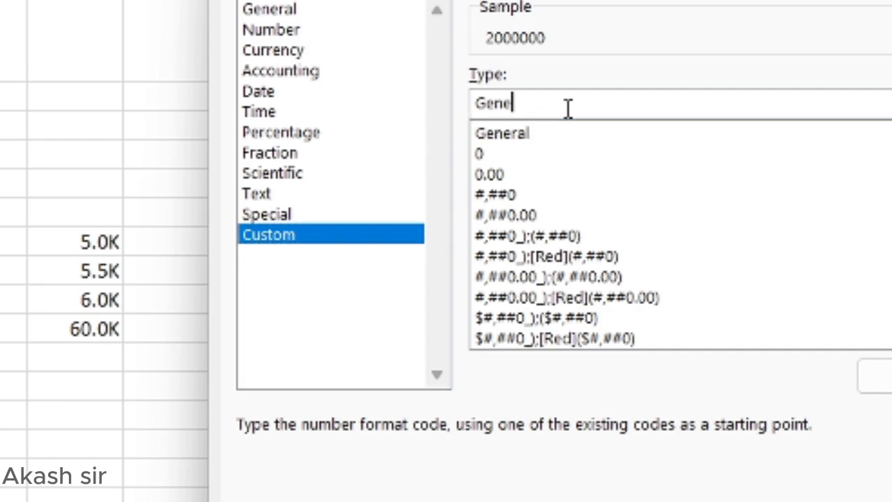
type("0.0")
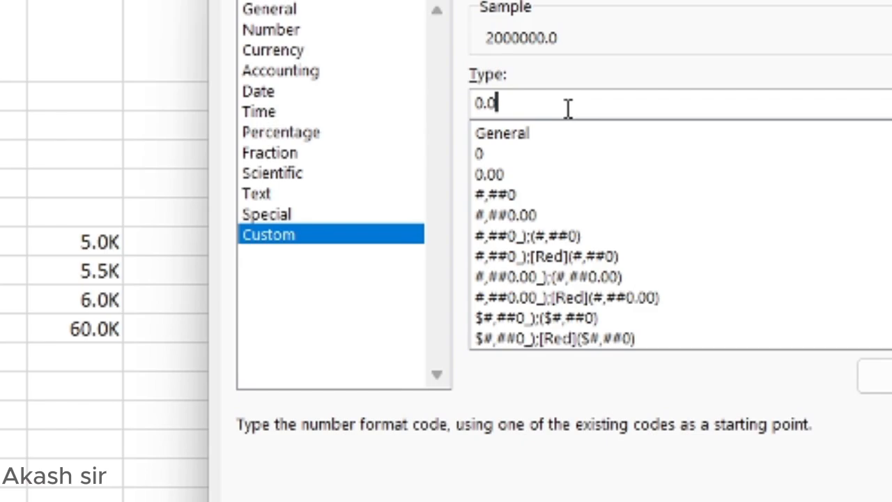
type(",")
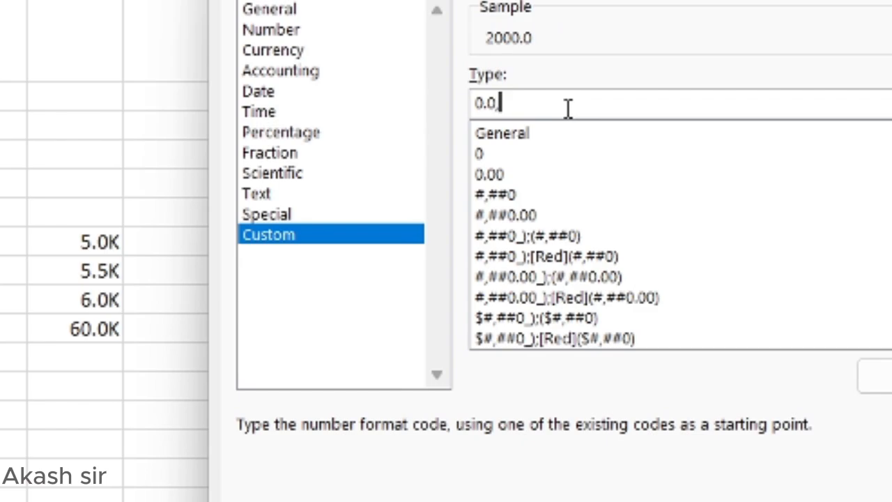
type(",\"")
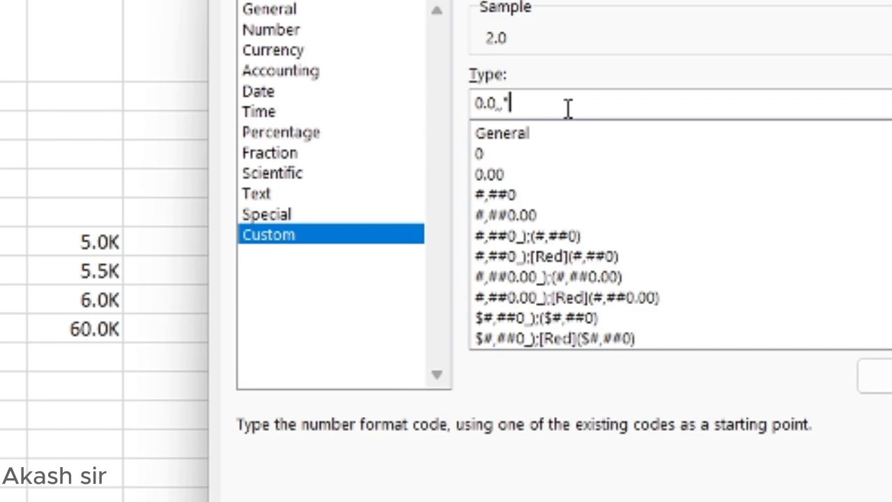
type("M\"")
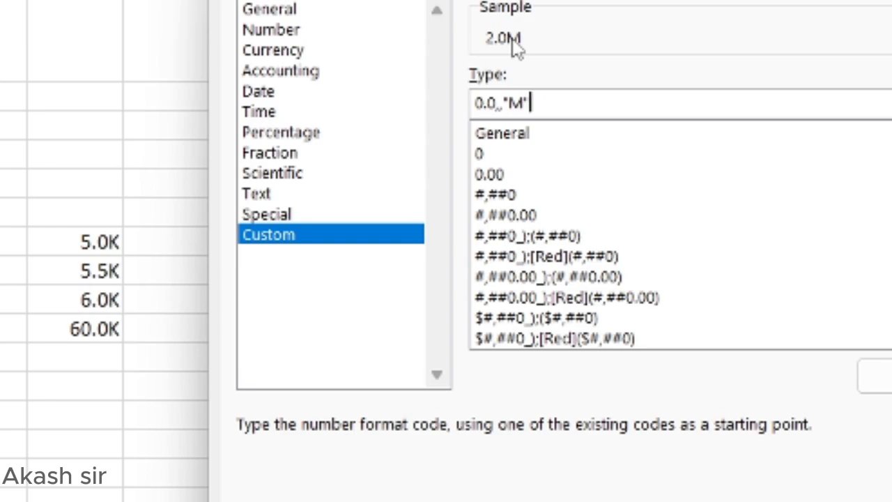
key("Return")
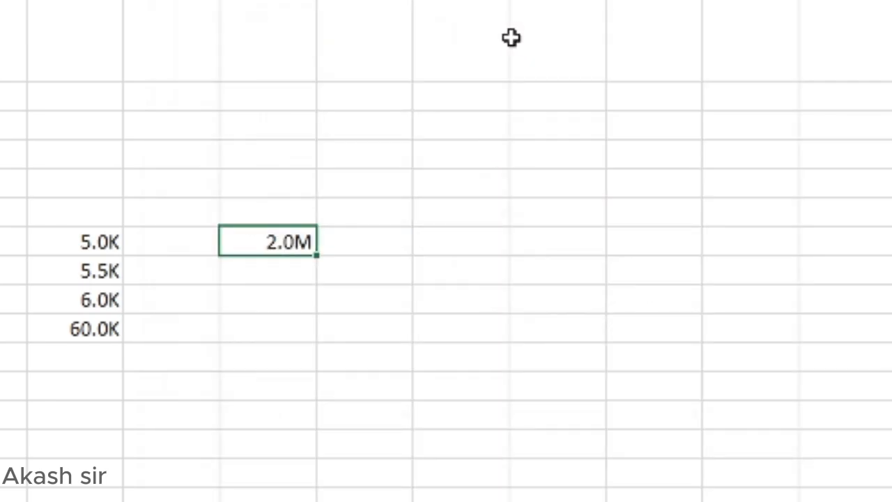
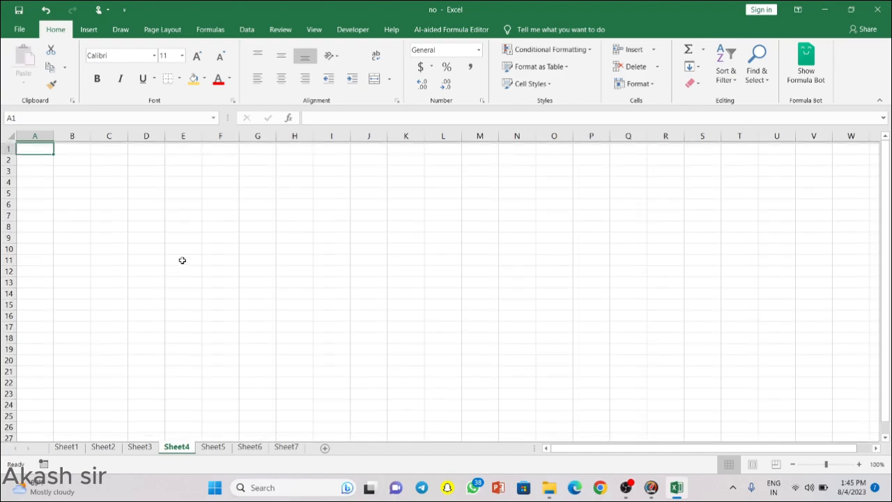
Step: Try selecting a block from A1, then all of column A, then the whole sheet
scroll(35, 144, "down", 2)
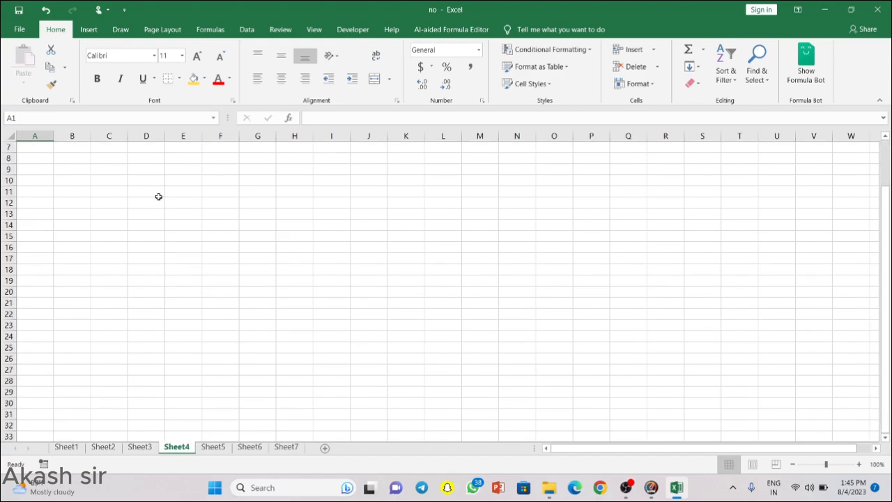
scroll(157, 195, "up", 2)
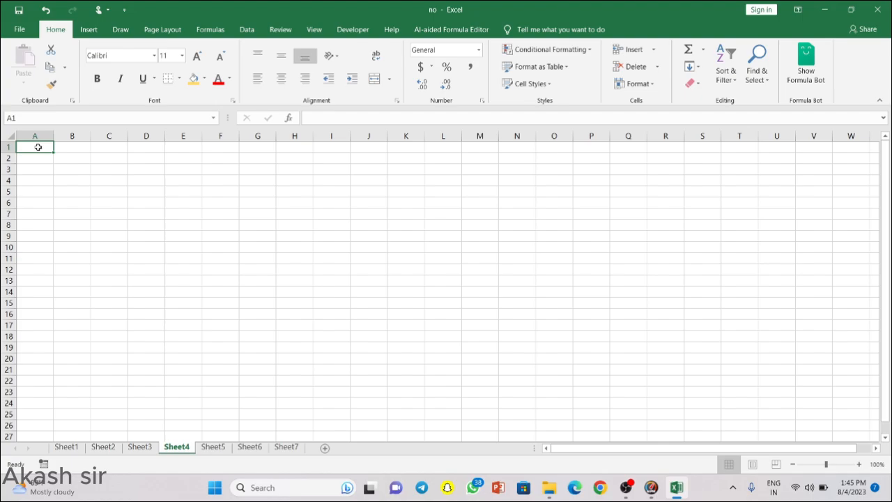
left_click_drag(38, 146, 241, 329)
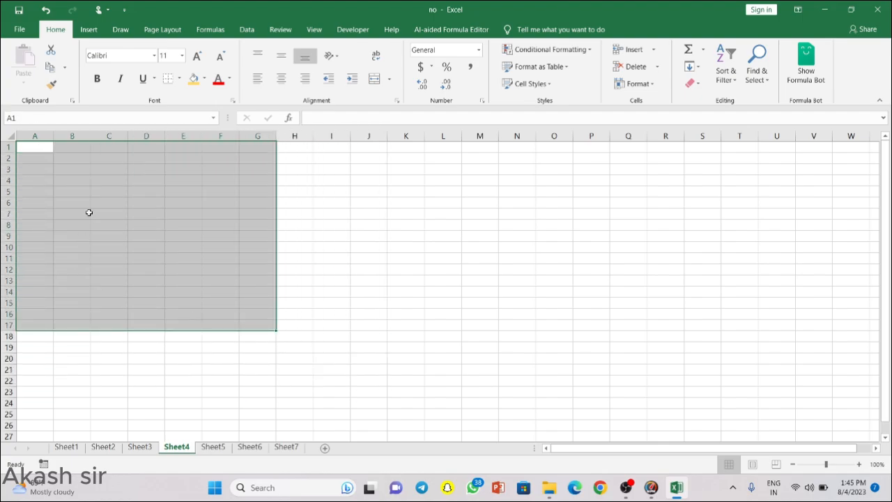
left_click(32, 147)
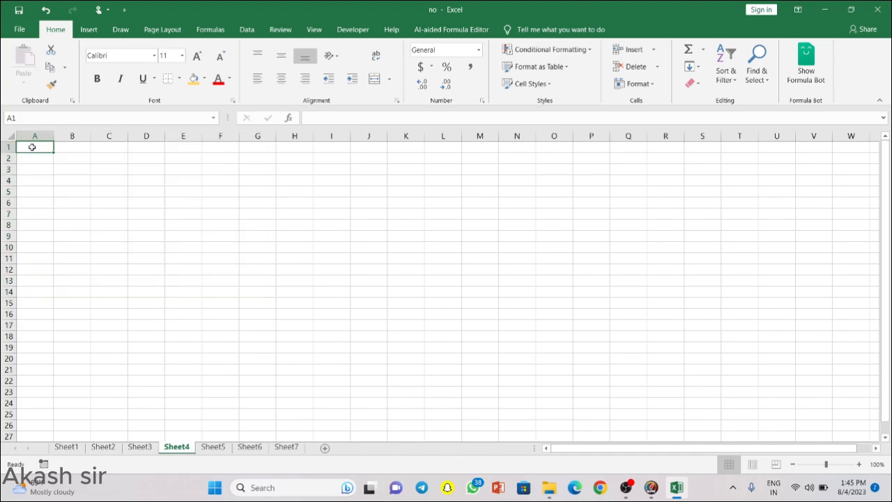
key("super+space")
key("ctrl+space")
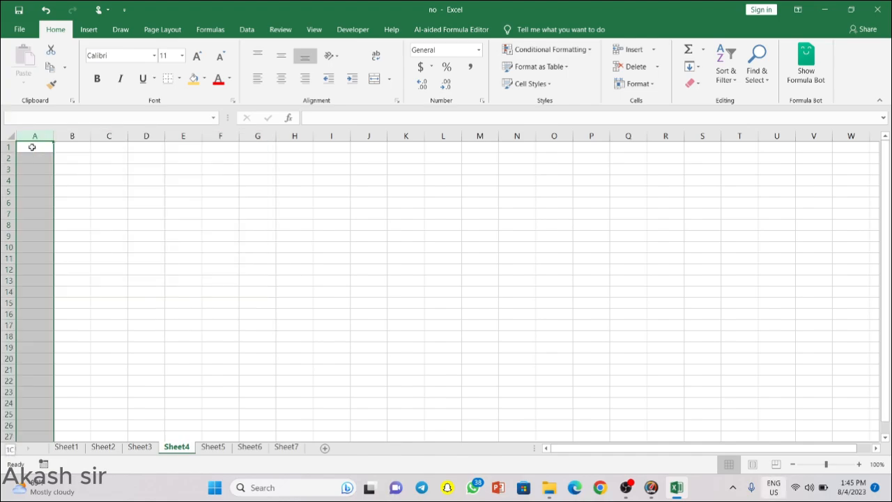
key("ctrl+a")
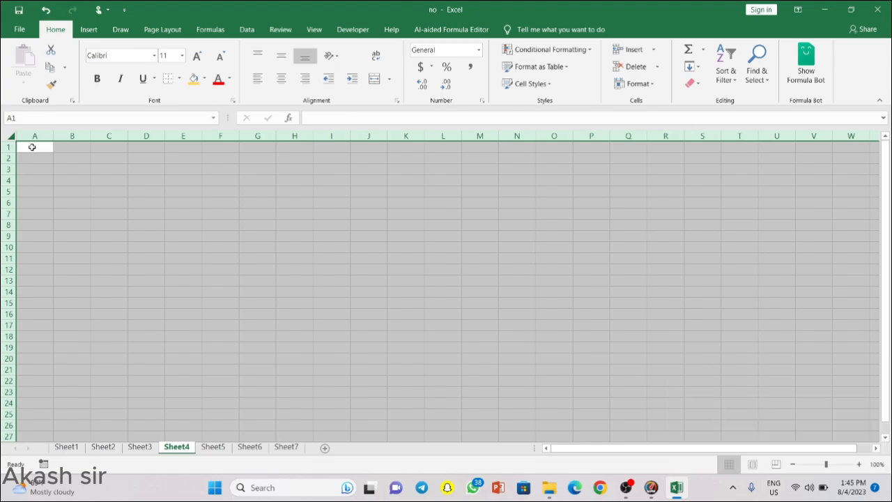
left_click(45, 183)
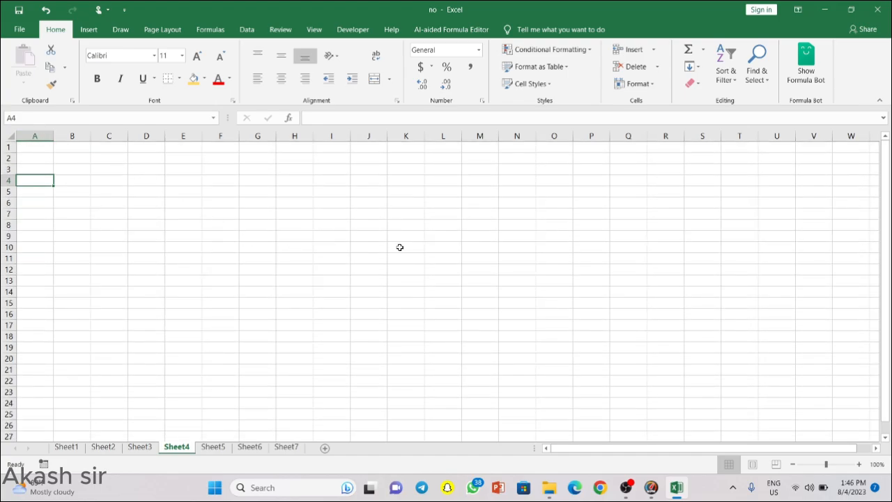
Step: Select A1:Z100 by going to Z100 and extending with Ctrl+Shift+Up and Ctrl+Shift+Left
scroll(700, 280, "down", 2)
scroll(700, 279, "right", 2)
scroll(700, 279, "right", 2)
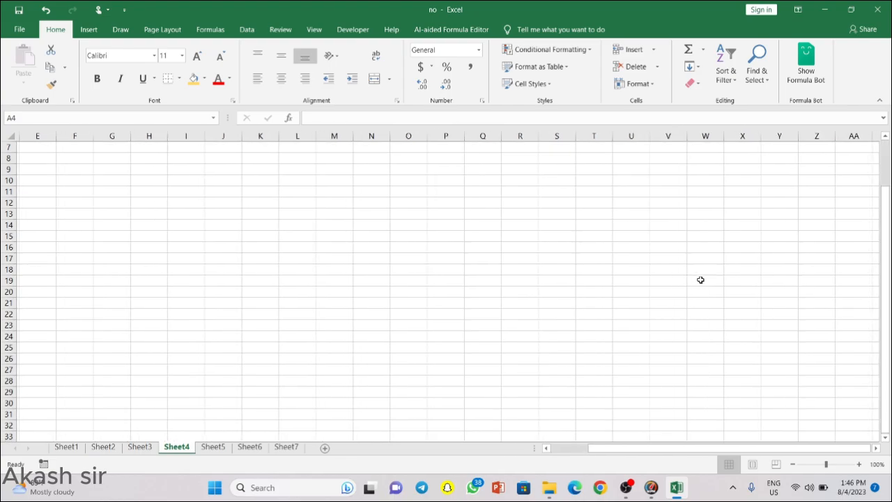
left_click(814, 414)
key("Down")
key("Down")
key("Down")
key("Down")
key("Down")
key("Down")
key("Down")
key("Down")
key("Down")
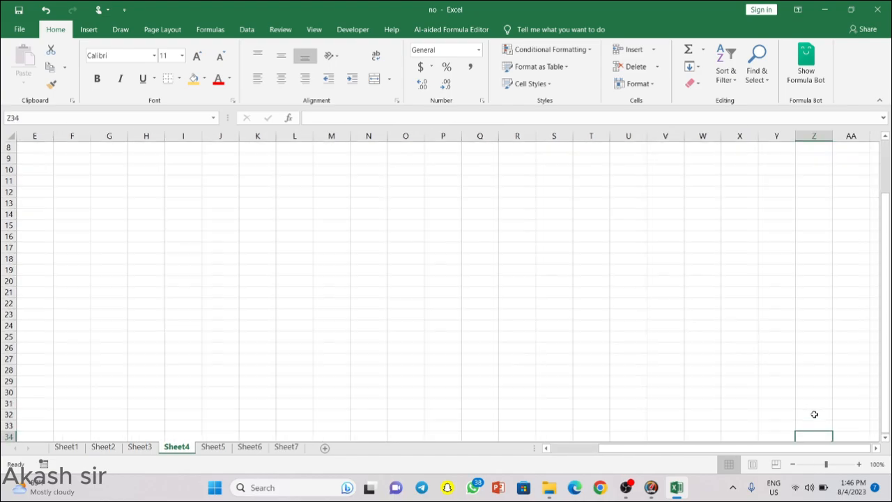
key("Down")
key("Down")
key("Down")
key("Down")
key("Down")
key("Down")
key("Down")
key("Down")
key("Down")
key("Down")
key("Down")
key("Down")
key("Down")
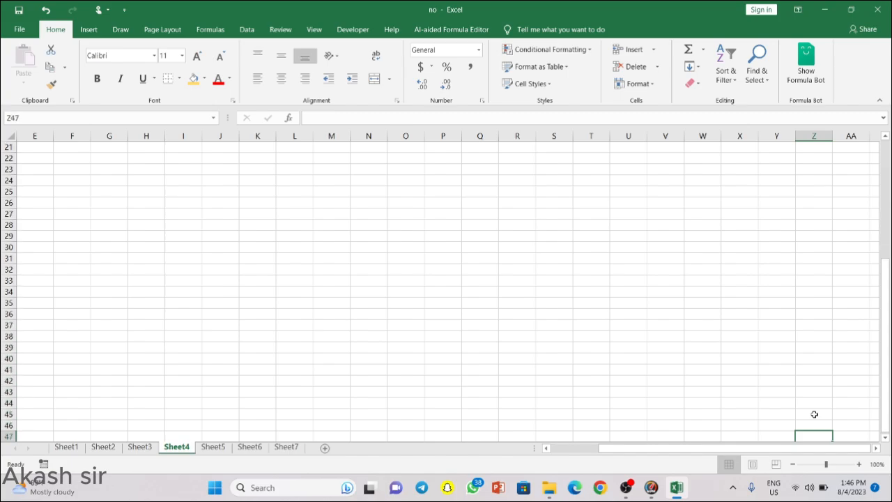
key("Down")
key("Down")
key("Down")
key("Down")
key("Down")
key("Down")
key("Down")
key("Down")
key("Down")
key("Down")
key("Down")
key("Down")
key("Down")
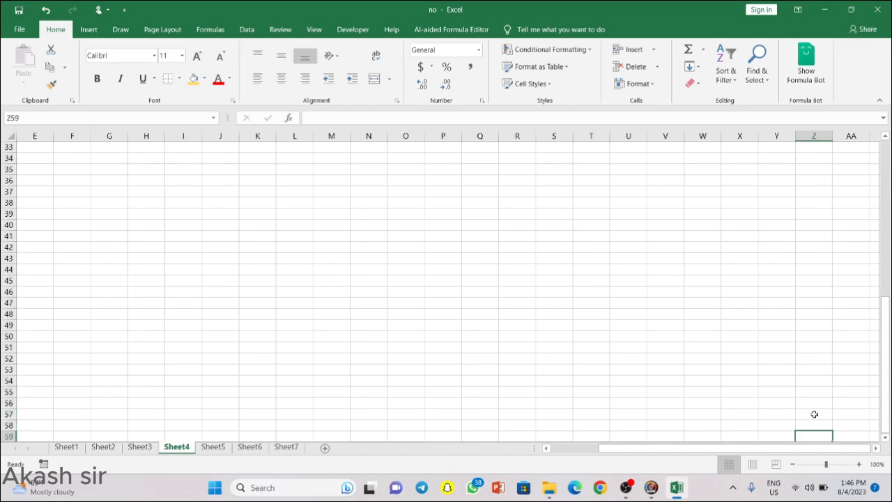
key("Down")
key("Down")
key("Down")
key("Down")
key("Down")
key("Down")
key("Down")
key("Down")
key("Down")
key("Down")
key("Down")
key("Down")
key("Down")
key("Down")
key("Down")
key("Down")
key("Down")
key("Down")
key("Down")
key("Down")
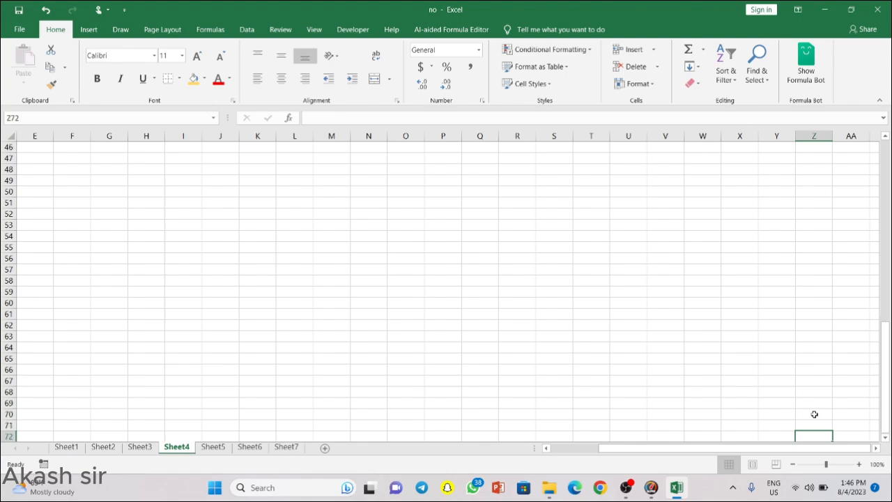
key("Down")
key("Down")
key("Down")
key("Down")
key("Down")
key("Down")
key("Down")
key("Down")
key("Down")
key("Down")
key("Down")
key("Down")
key("Down")
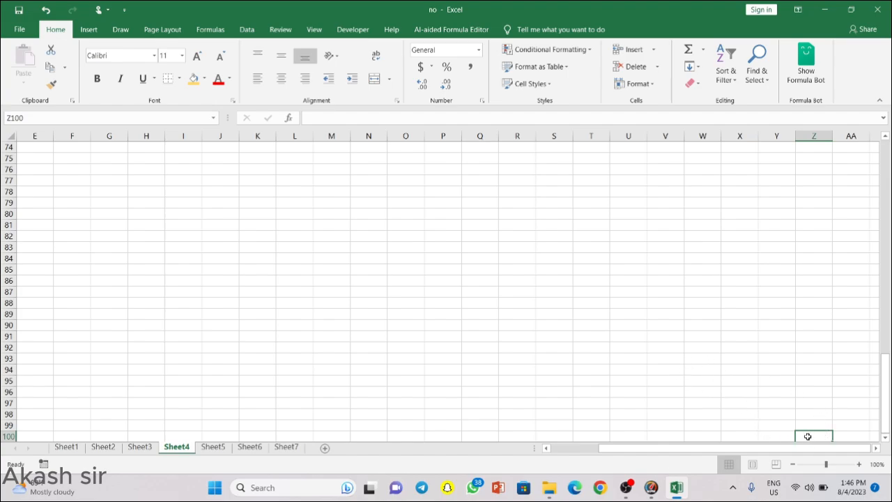
key("ctrl+shift+Up")
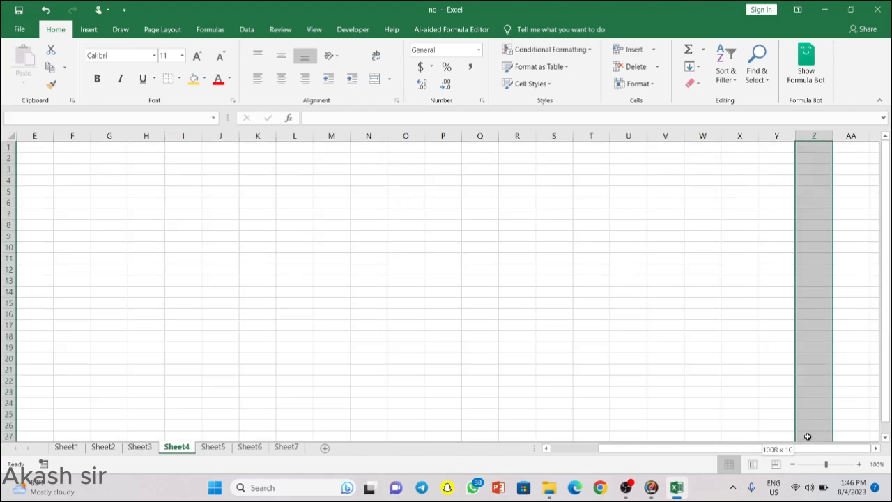
key("ctrl+shift+Left")
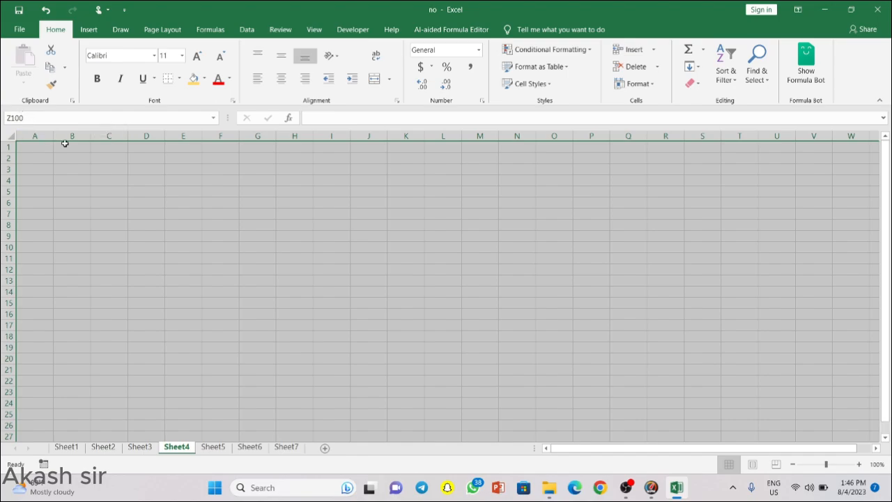
left_click(86, 178)
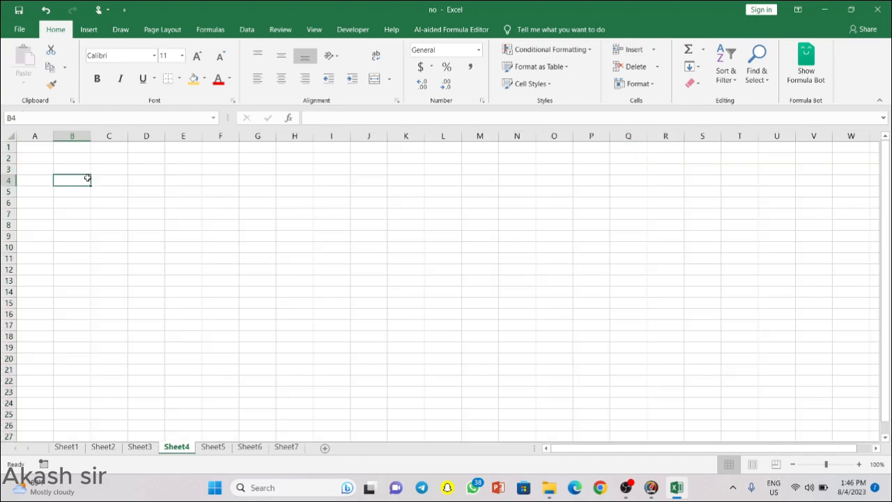
left_click(28, 150)
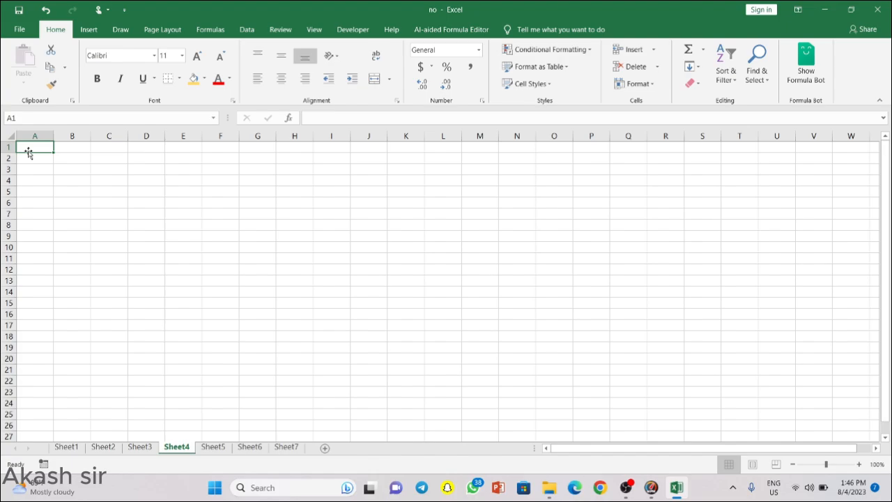
Step: Select A1:Z100 in one go via Go To with reference Z100 and Shift+Enter
scroll(28, 150, "up", 7)
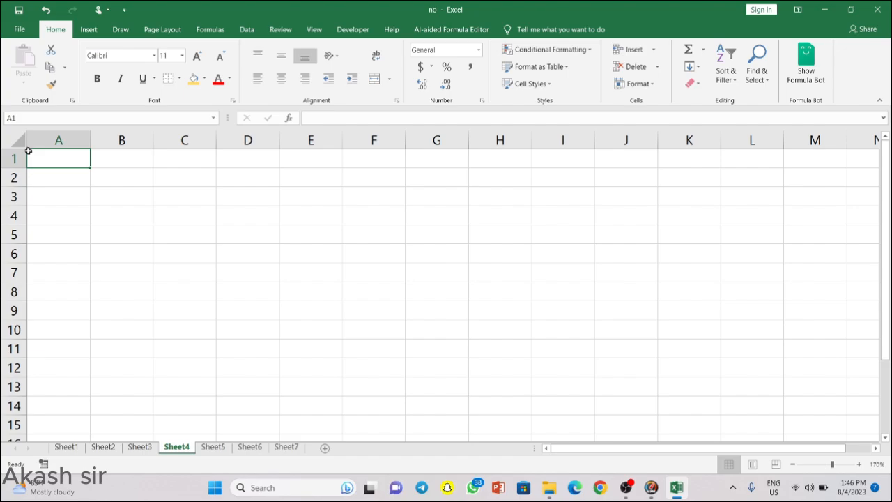
key("ctrl+g")
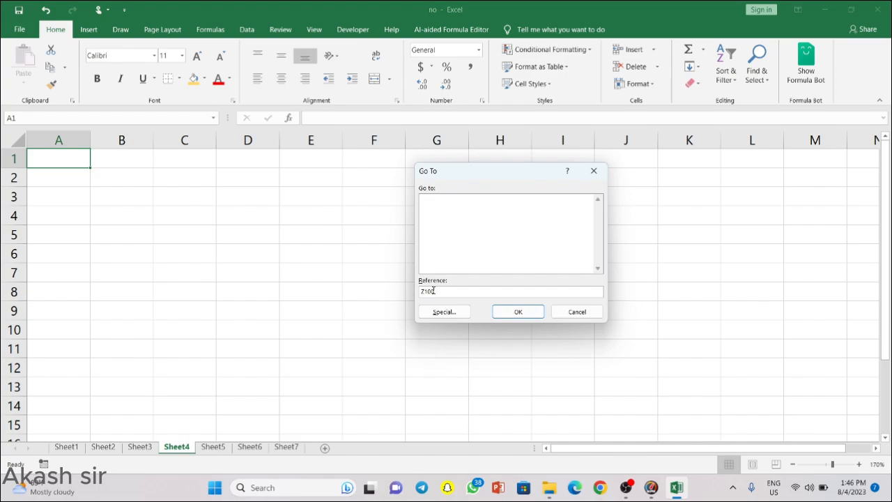
key("shift+Return")
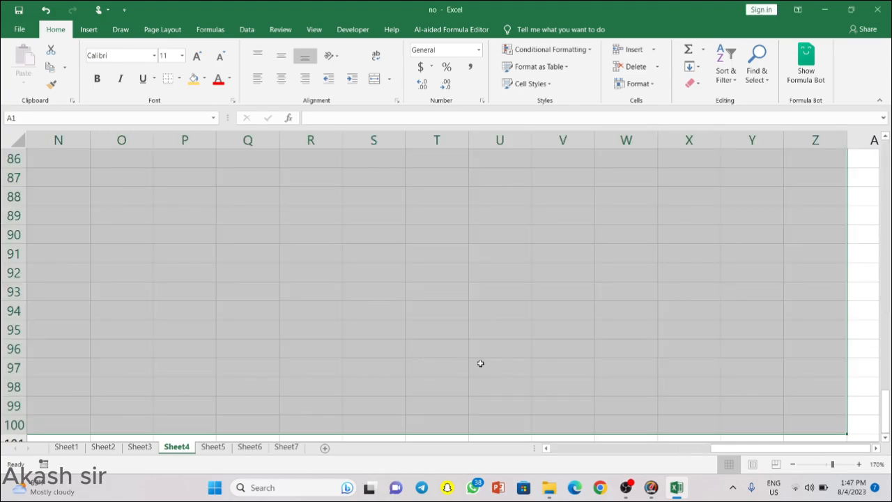
scroll(480, 363, "down", 1)
scroll(480, 363, "right", 1)
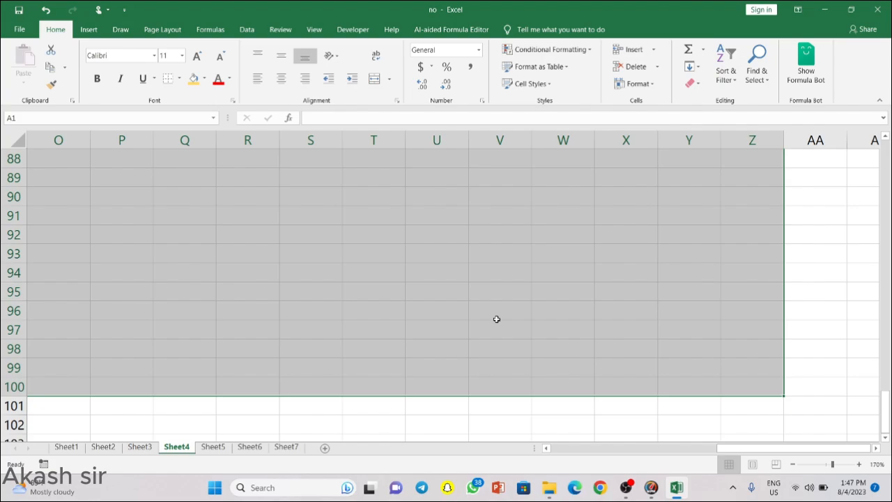
Step: Fill all selected cells with JAI SHREE RAM in orange font and AutoFit column A
type("JAI")
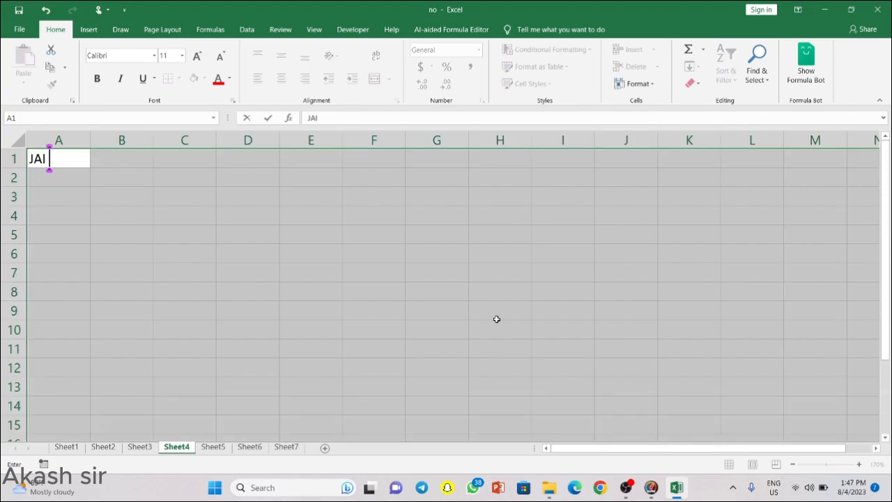
type(" SHREE ")
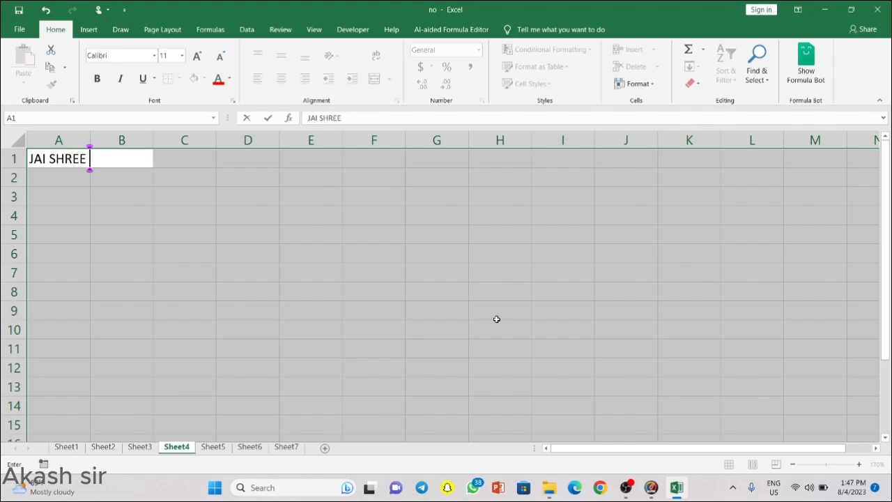
type("RAM")
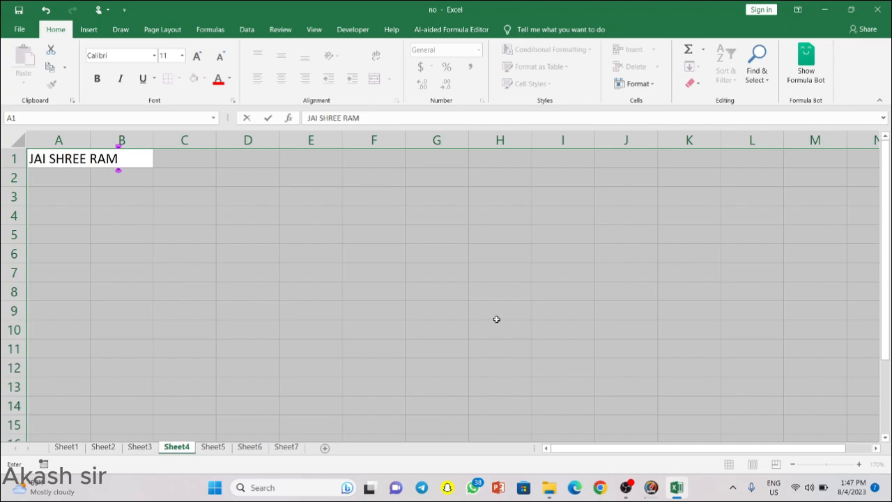
key("ctrl+Return")
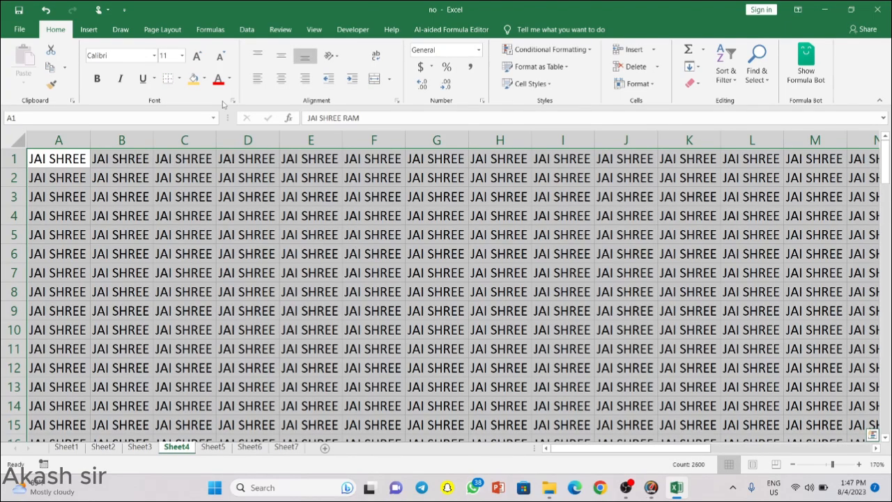
left_click(230, 79)
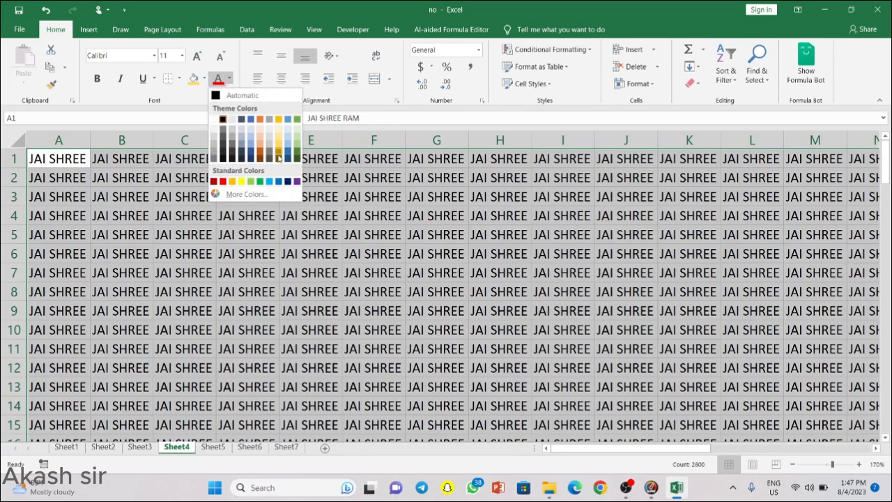
left_click(259, 119)
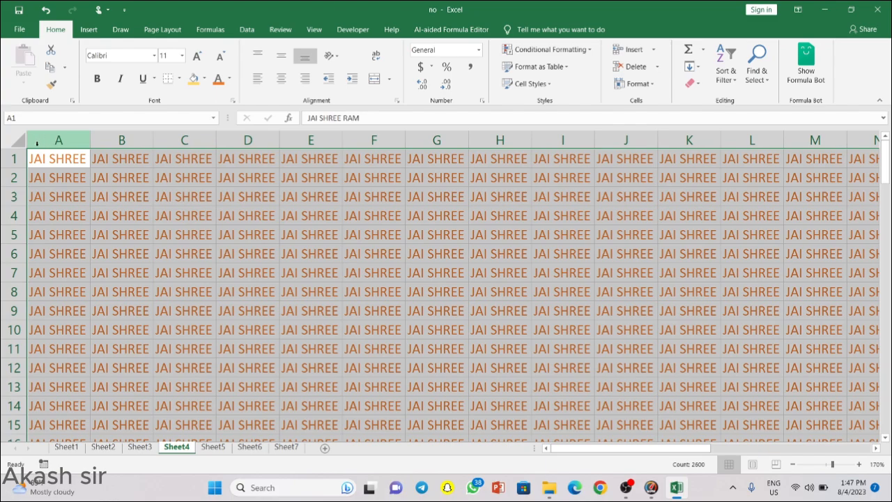
double_click(92, 133)
left_click(235, 281)
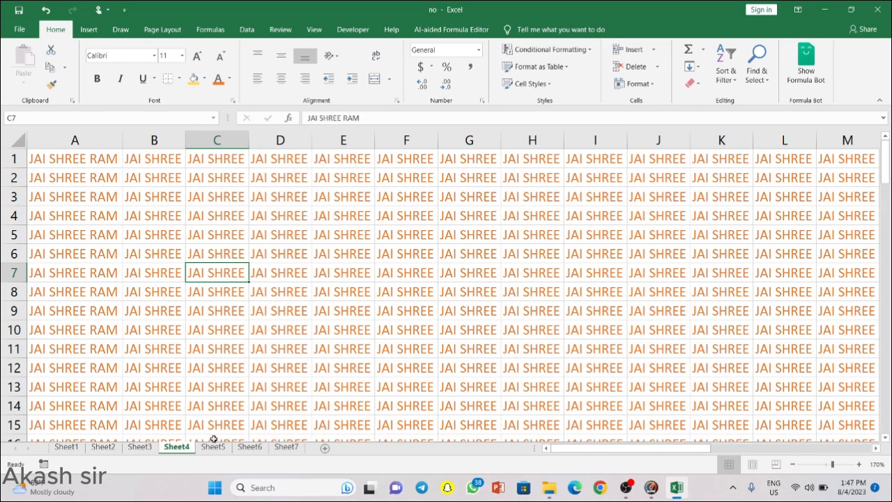
left_click(213, 447)
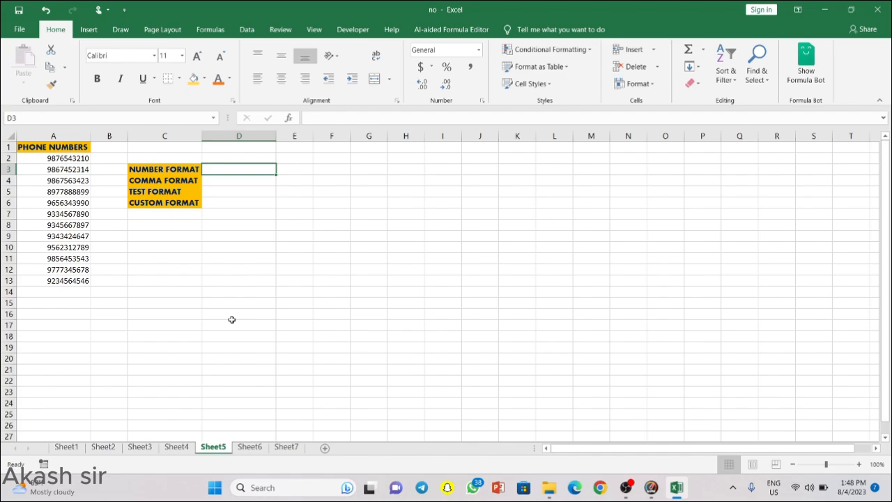
type("8798479574734")
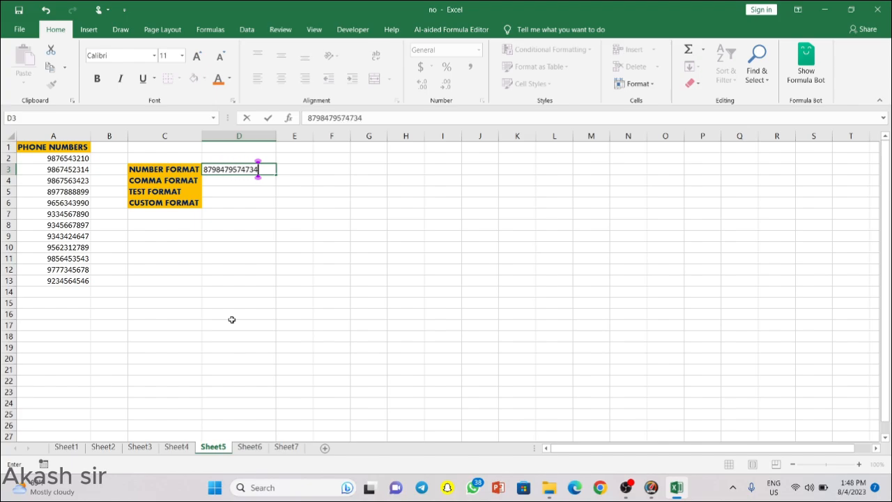
type("84")
key("Return")
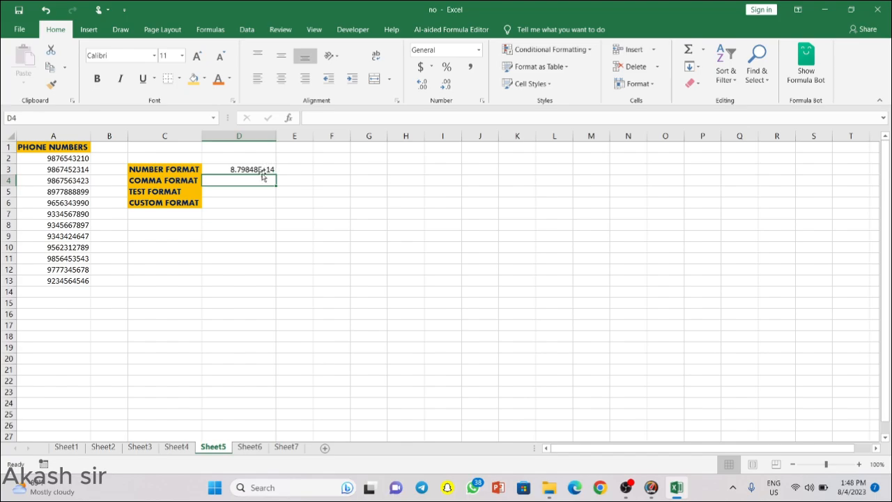
scroll(263, 177, "up", 5, "ctrl")
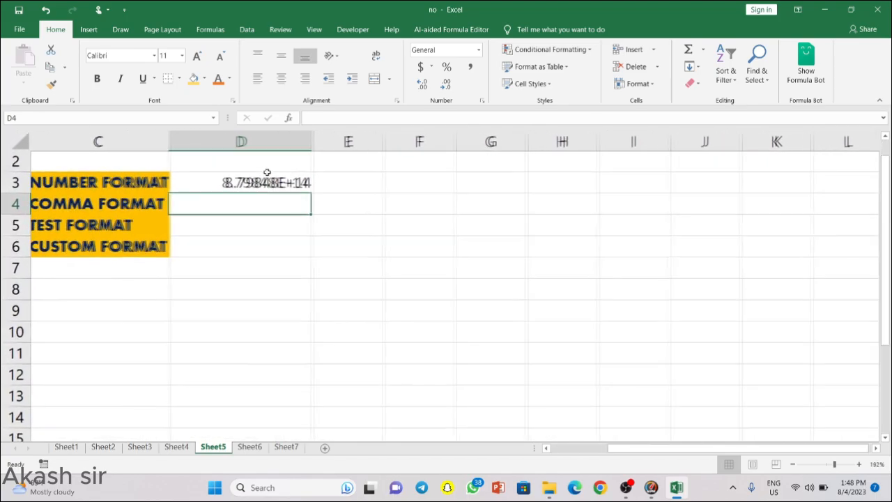
scroll(251, 174, "up", 4, "ctrl")
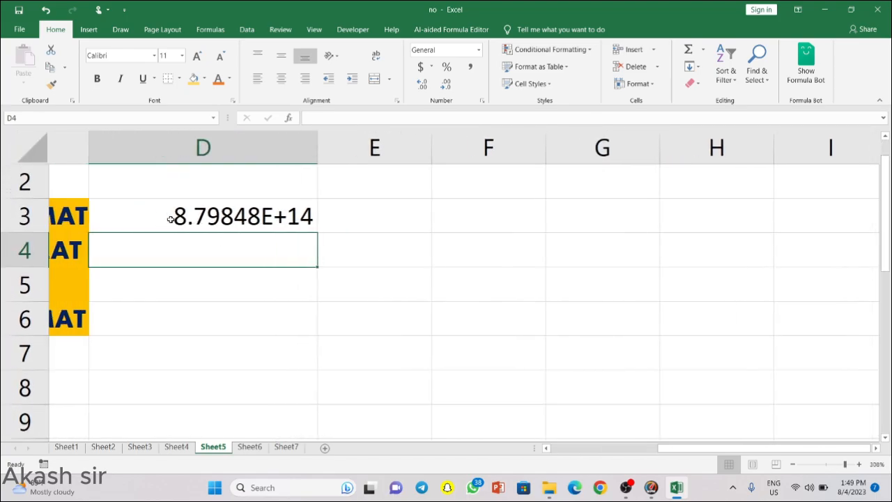
scroll(170, 219, "left", 3)
scroll(170, 219, "down", 10, "ctrl")
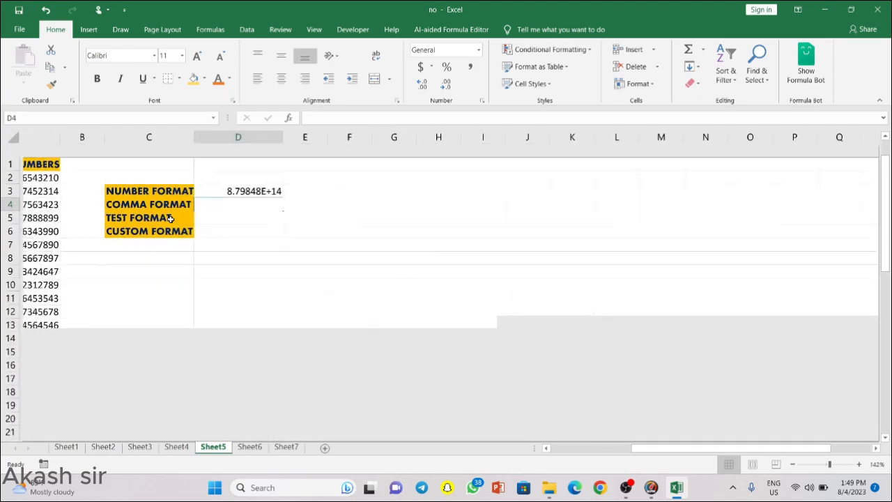
scroll(170, 219, "down", 3, "ctrl")
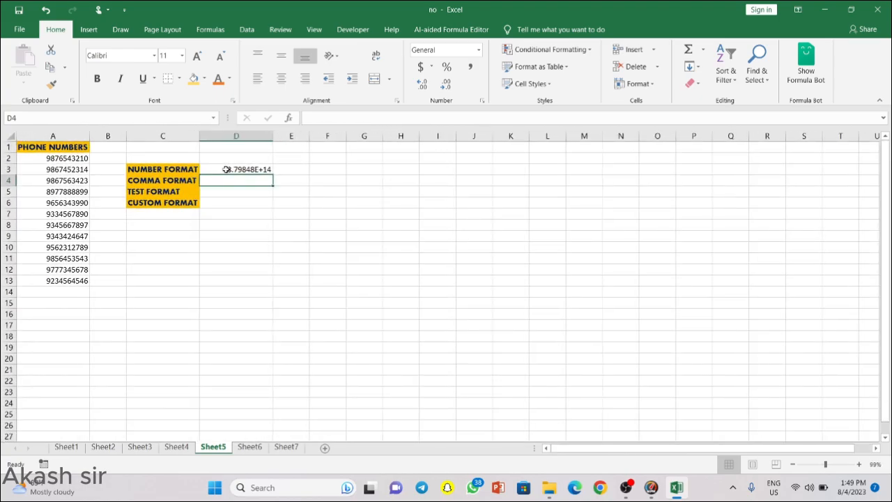
left_click(226, 169)
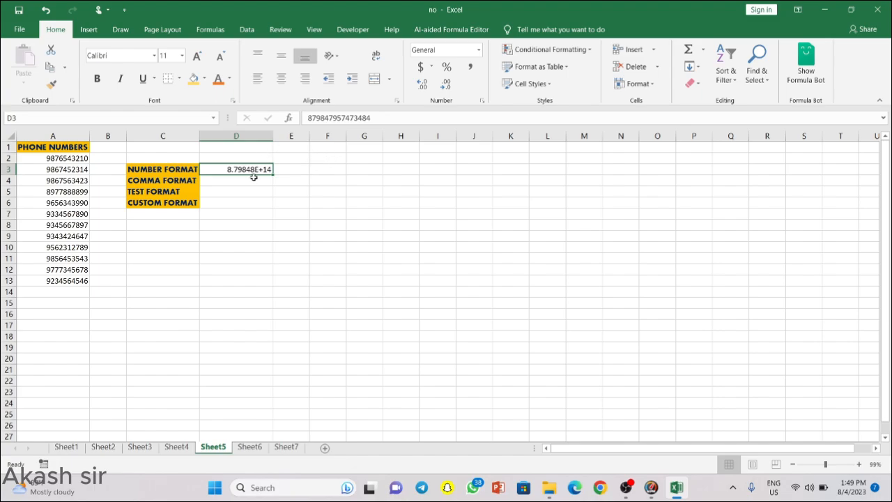
left_click(479, 50)
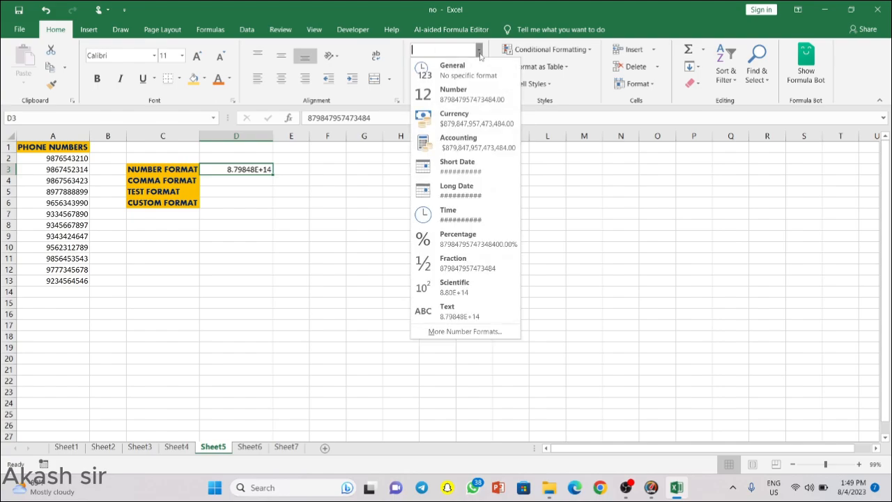
left_click(472, 98)
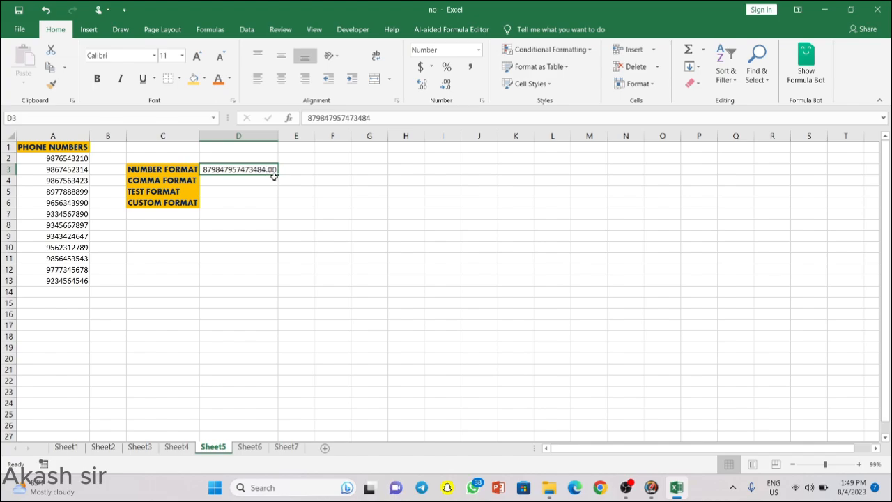
left_click(448, 87)
left_click(448, 87)
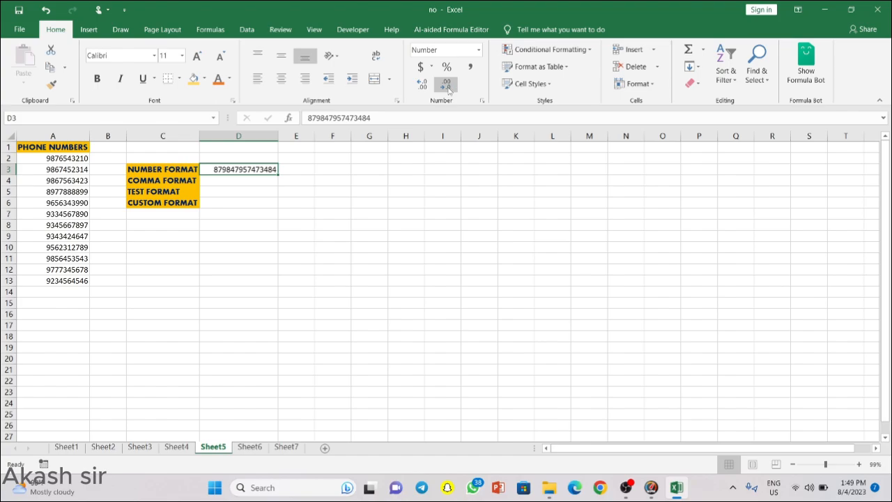
left_click(249, 178)
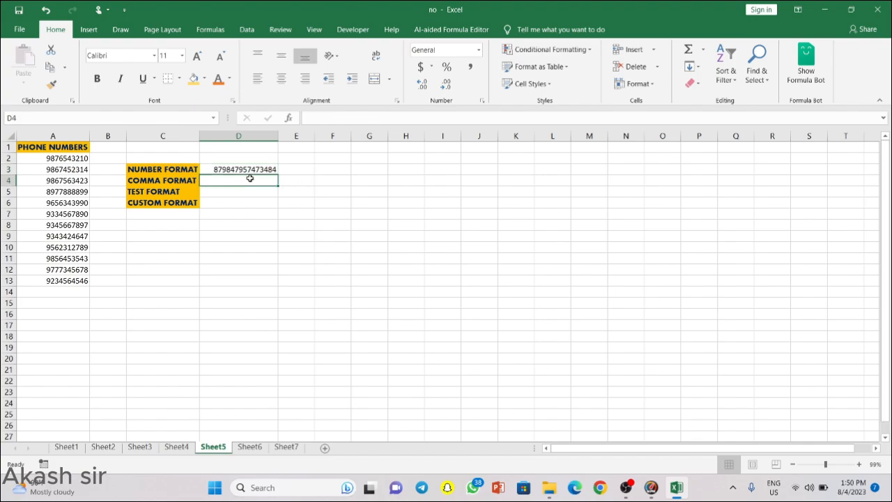
left_click(249, 170)
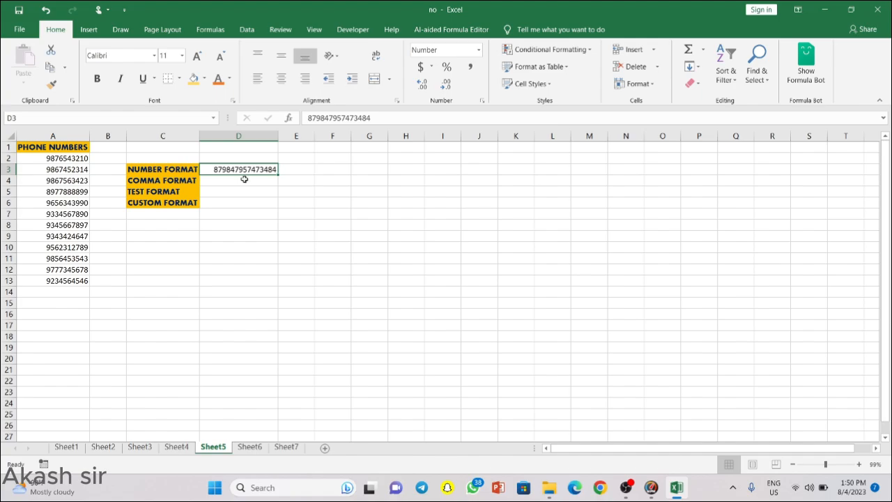
left_click(244, 179)
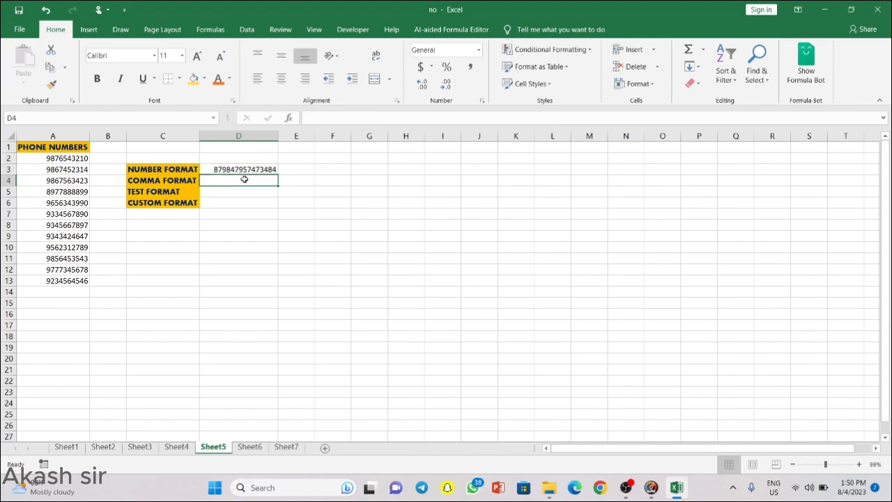
type("879847957473484")
key("Return")
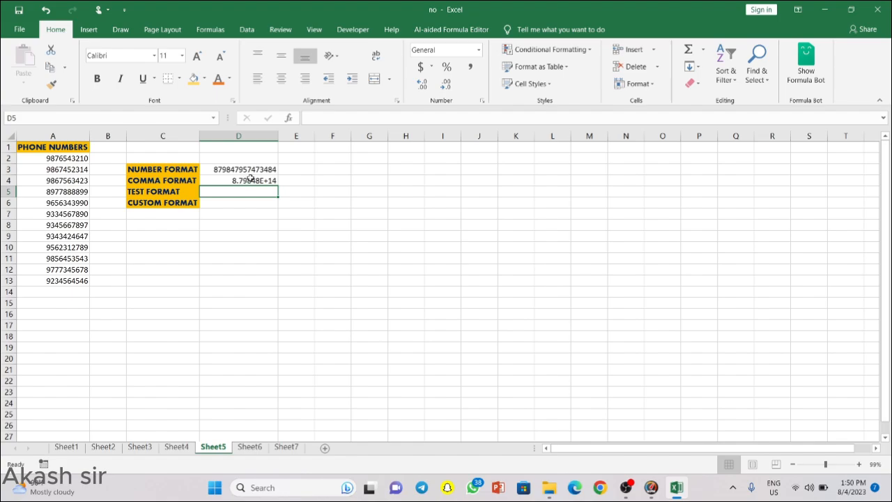
left_click(249, 171)
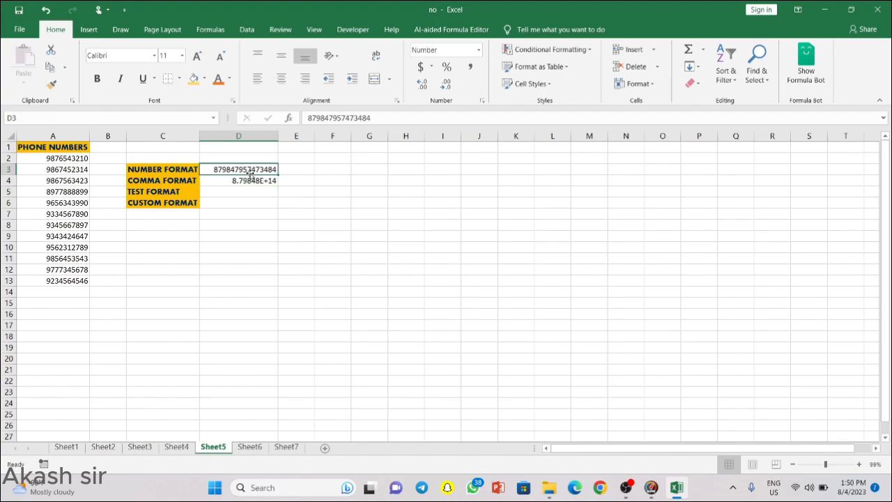
left_click(245, 180)
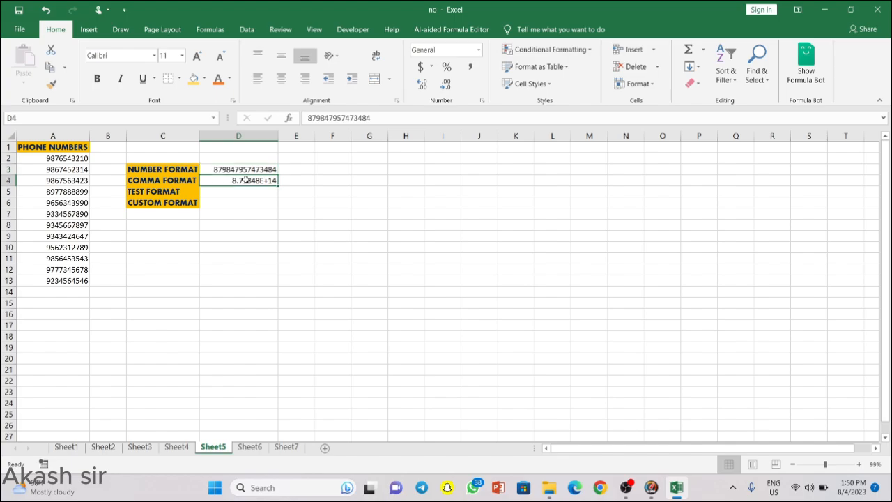
left_click(308, 117)
left_click(307, 118)
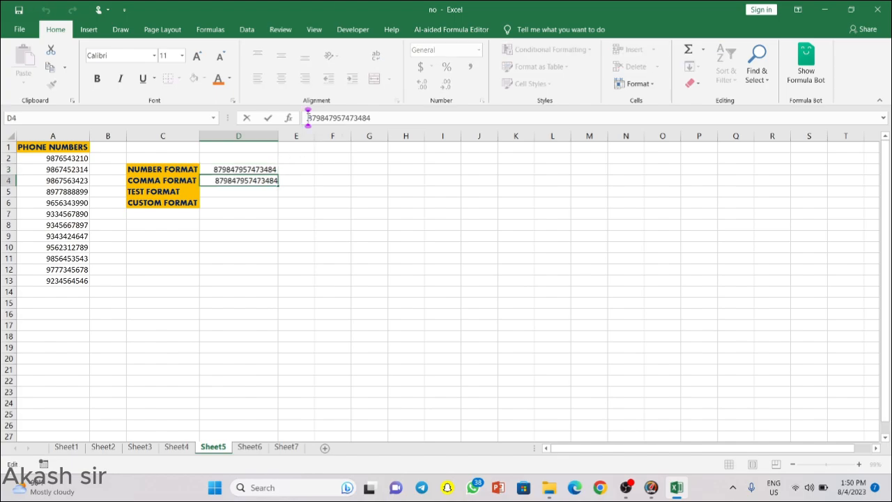
type("'")
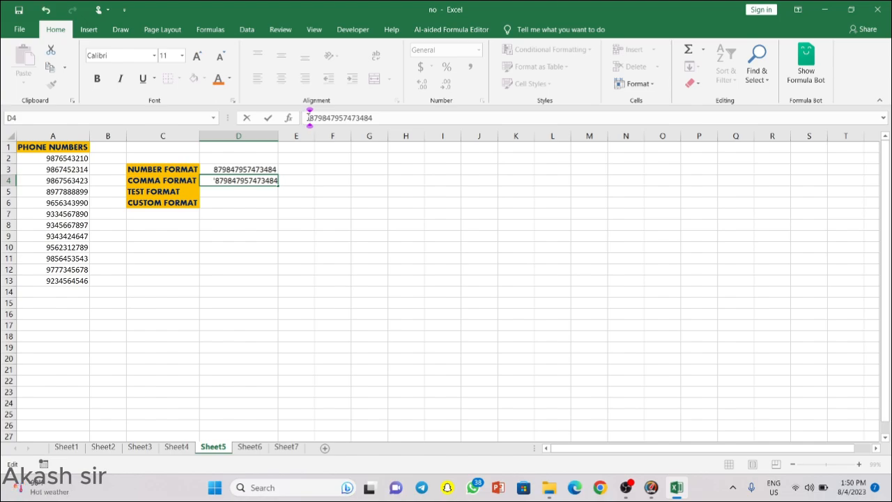
key("Return")
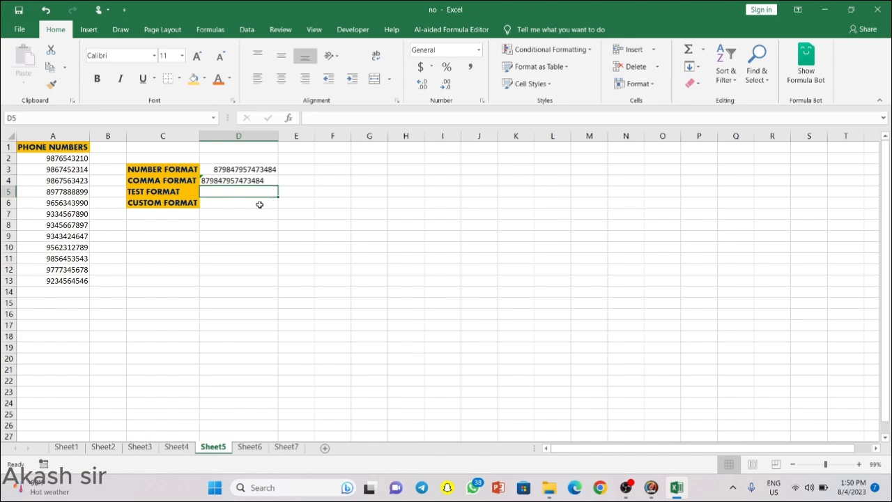
Step: Dismiss D4's number-stored-as-text warning with Ignore Error
left_click(247, 179)
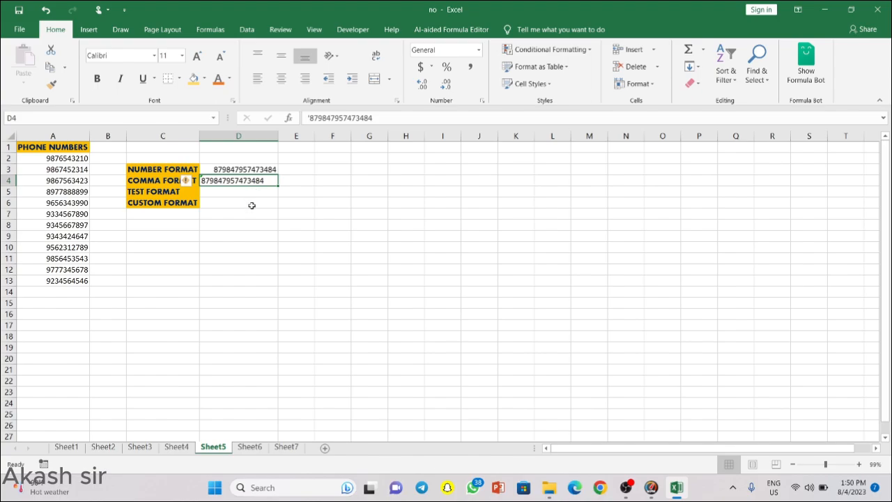
left_click(251, 205)
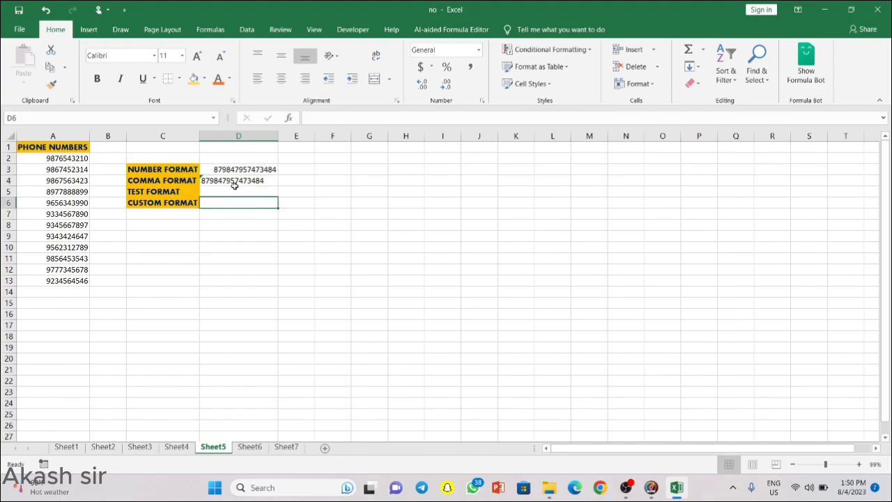
left_click(236, 181)
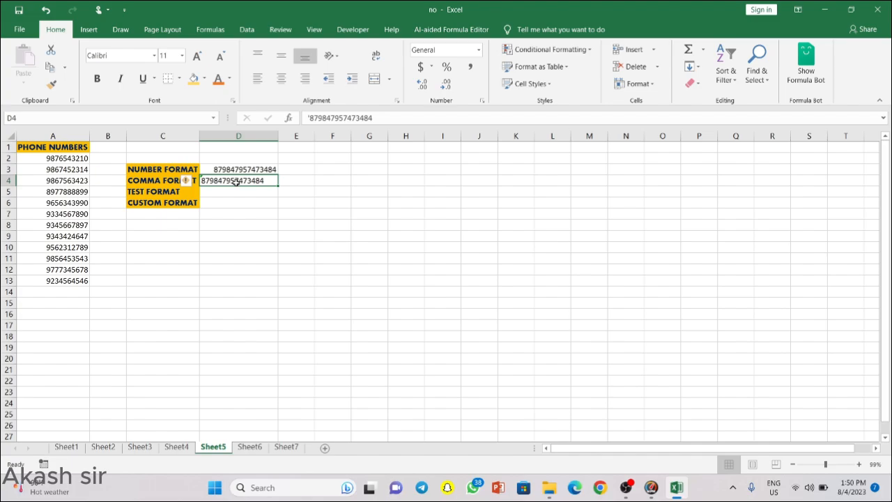
left_click(186, 182)
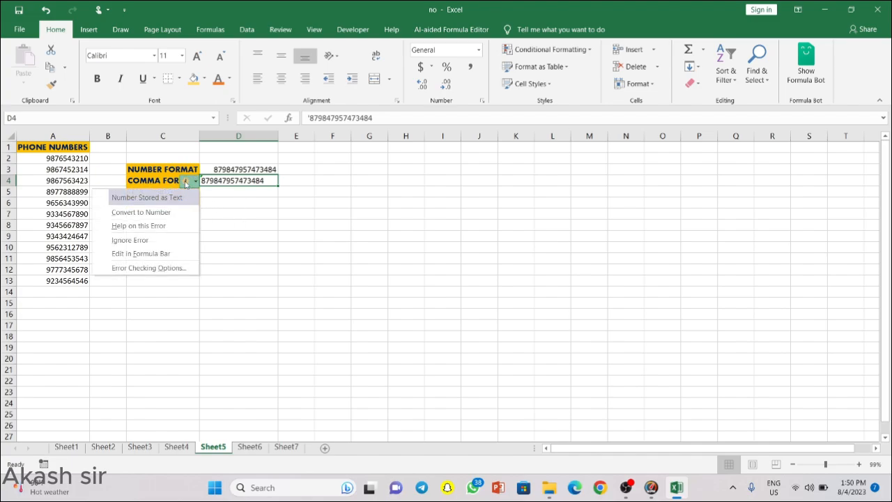
left_click(156, 241)
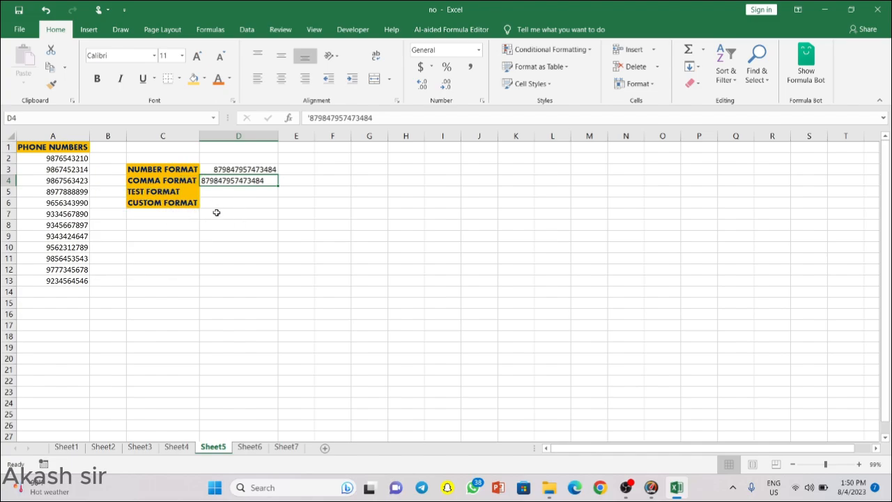
left_click(219, 214)
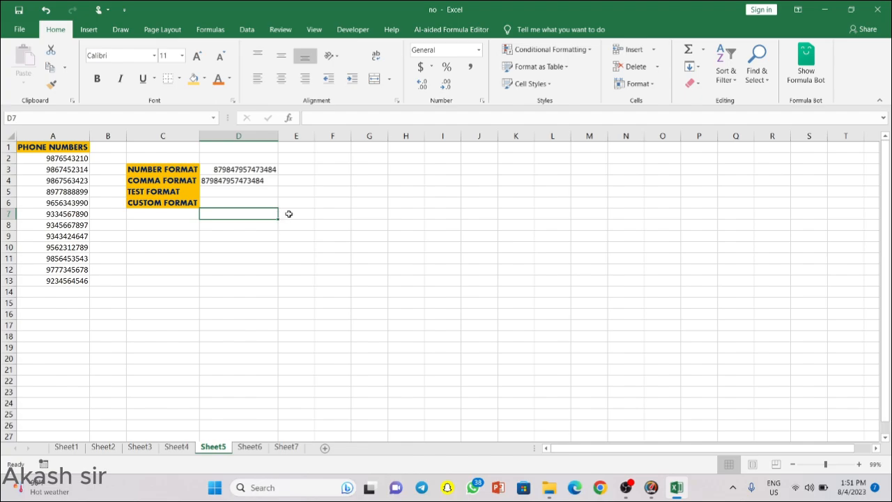
left_click(222, 194)
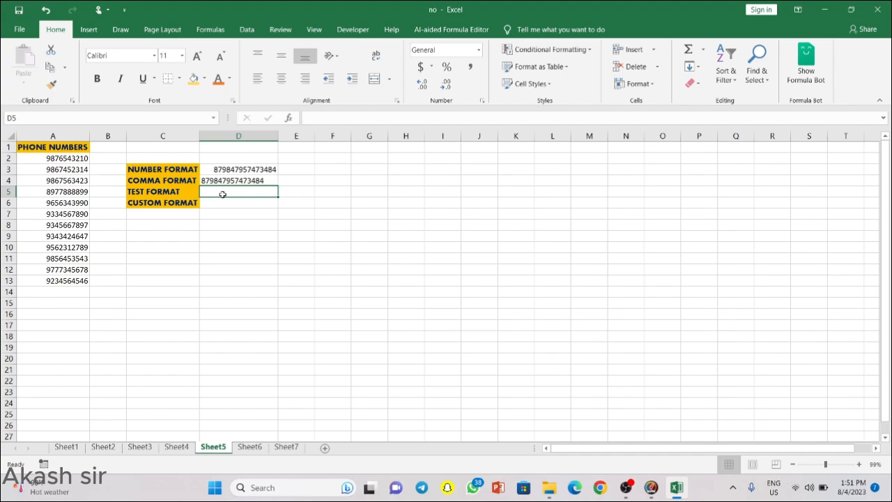
type("80080293820398")
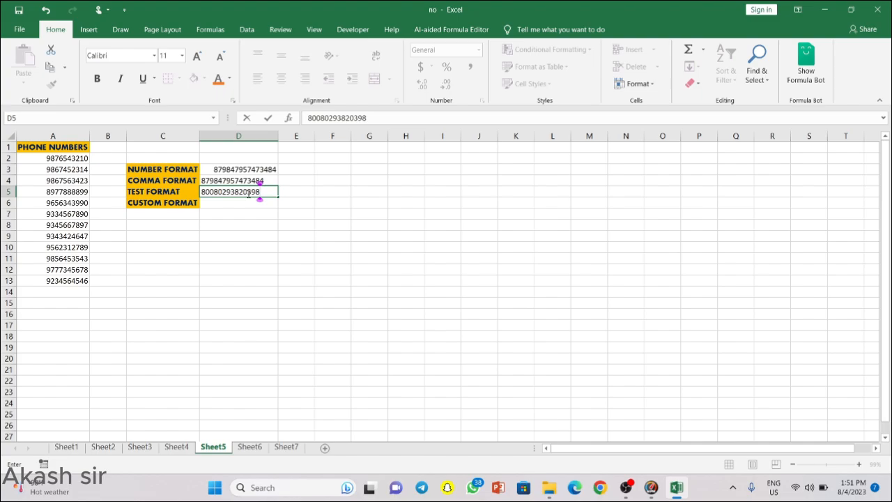
key("Return")
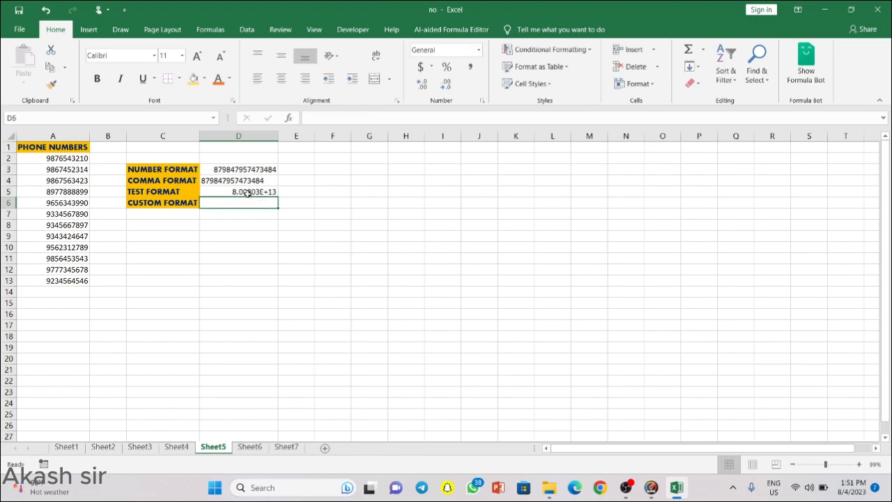
left_click(248, 193)
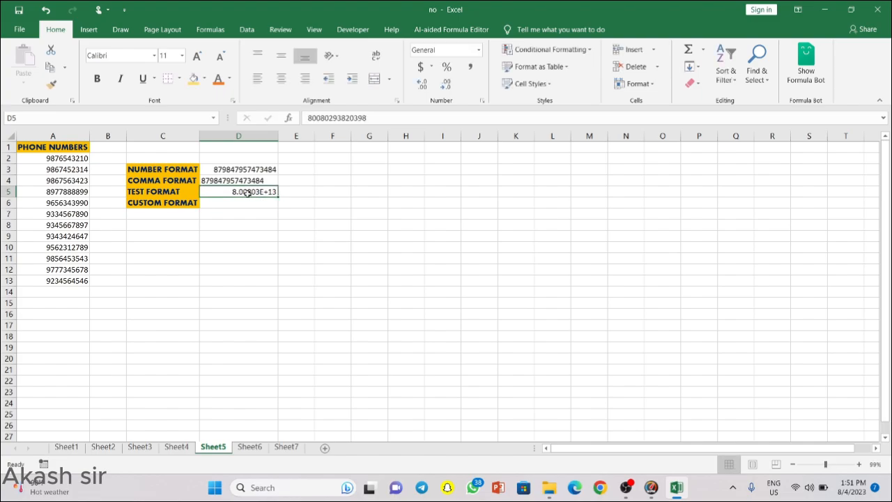
left_click(135, 194)
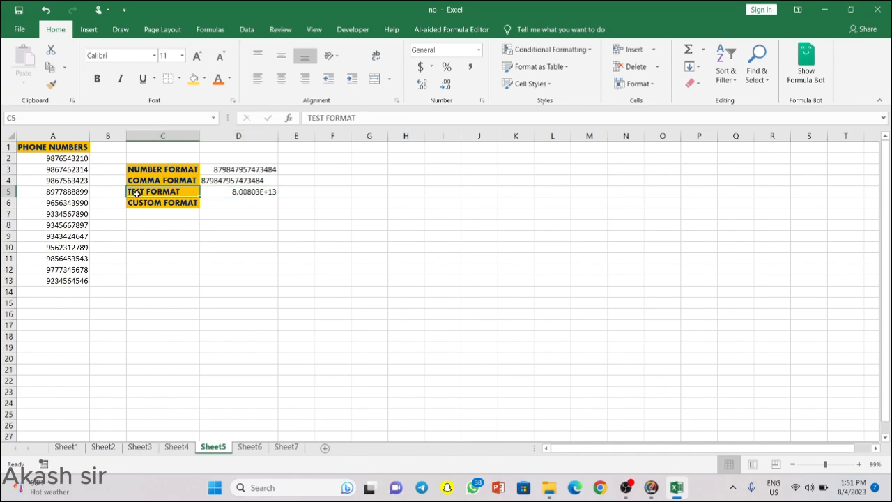
left_click(269, 190)
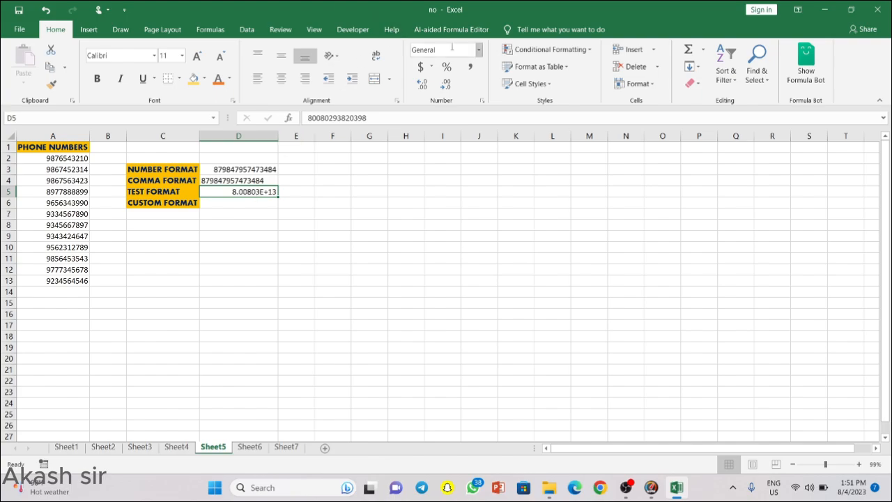
left_click(479, 52)
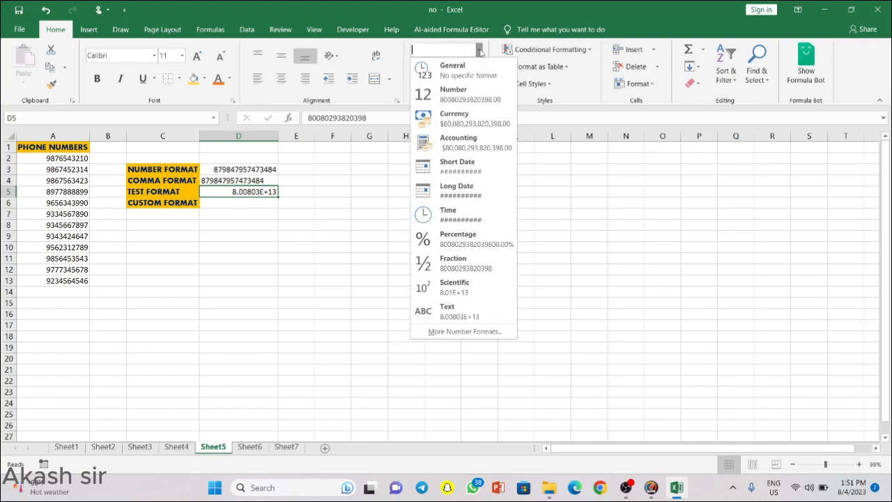
left_click(466, 315)
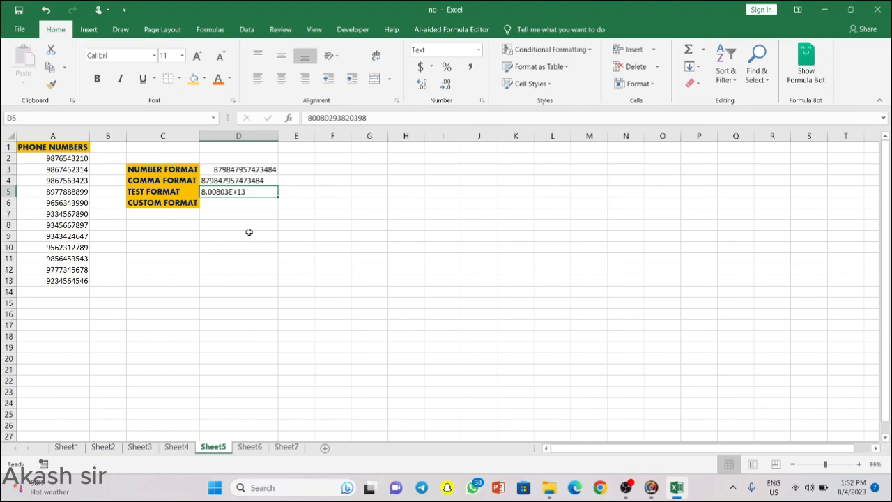
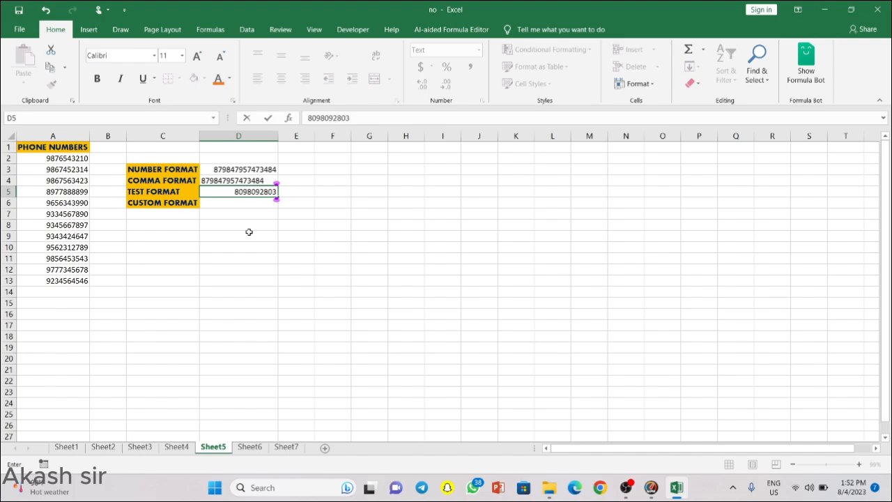
key("Return")
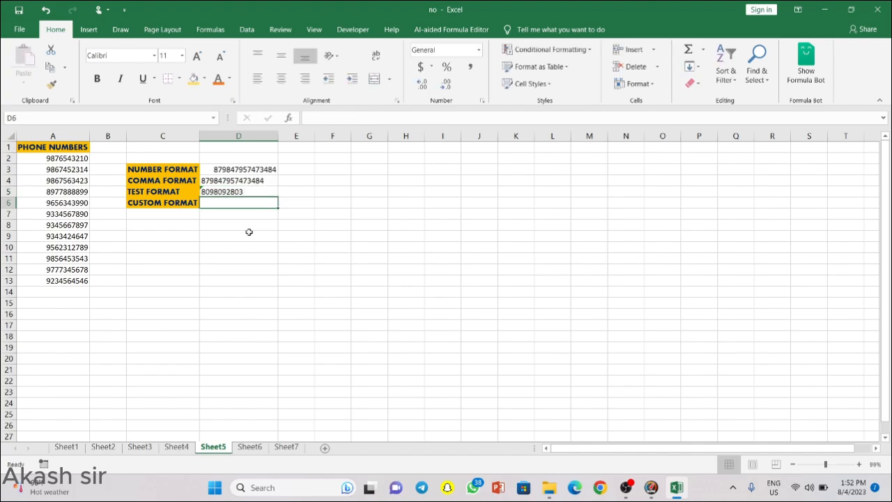
key("Up")
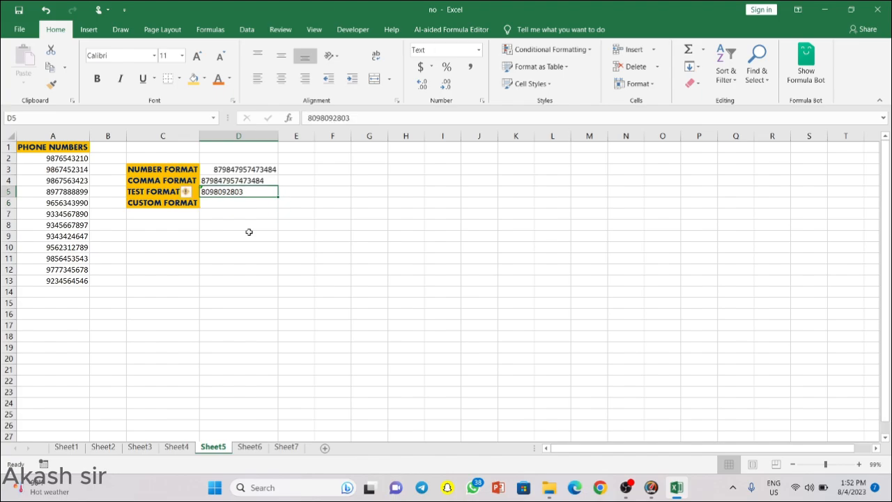
key("F2")
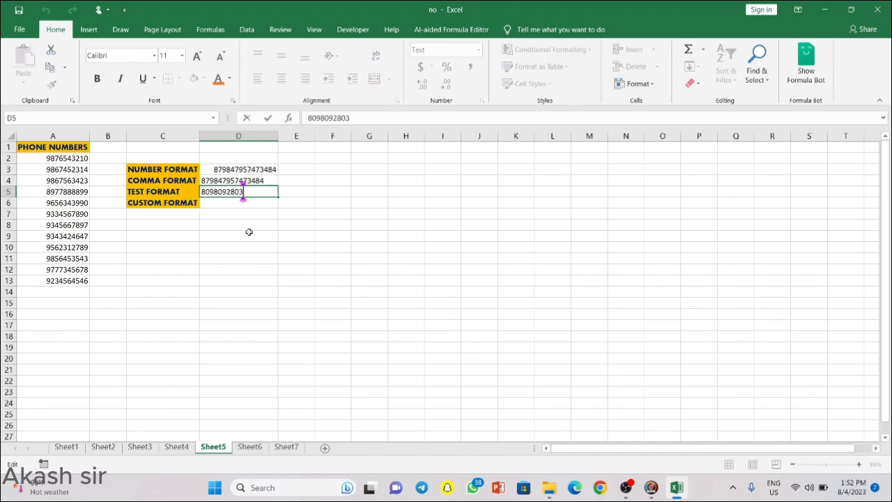
type("98793723")
key("Return")
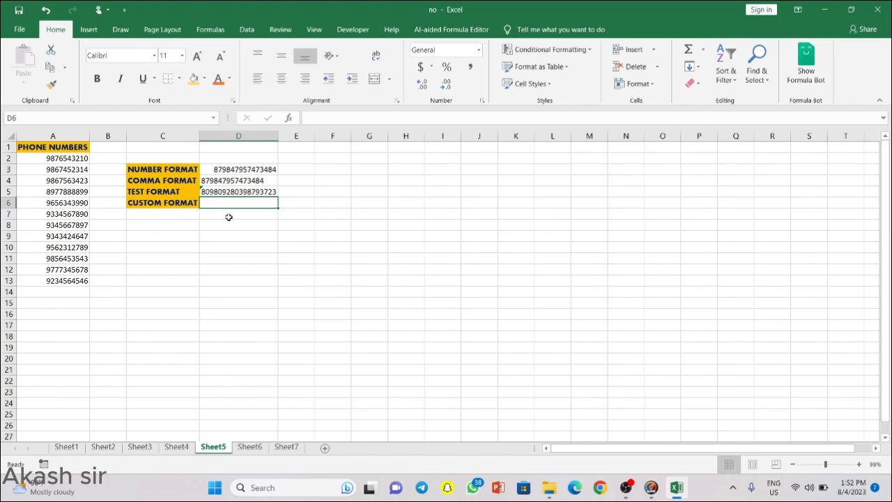
type("9999")
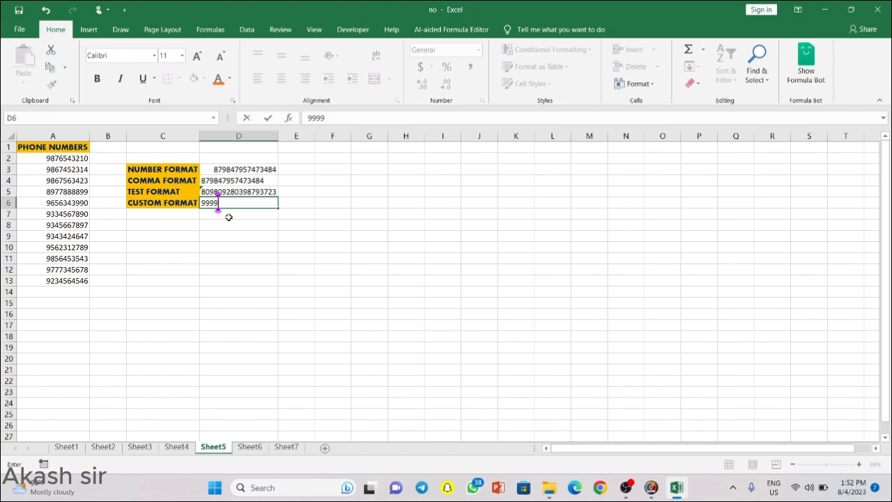
type("88887777")
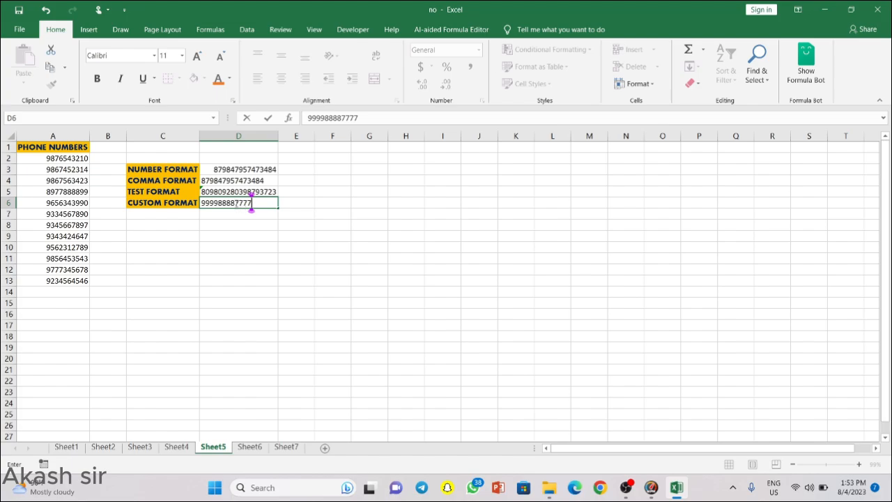
left_click(235, 202)
type("-")
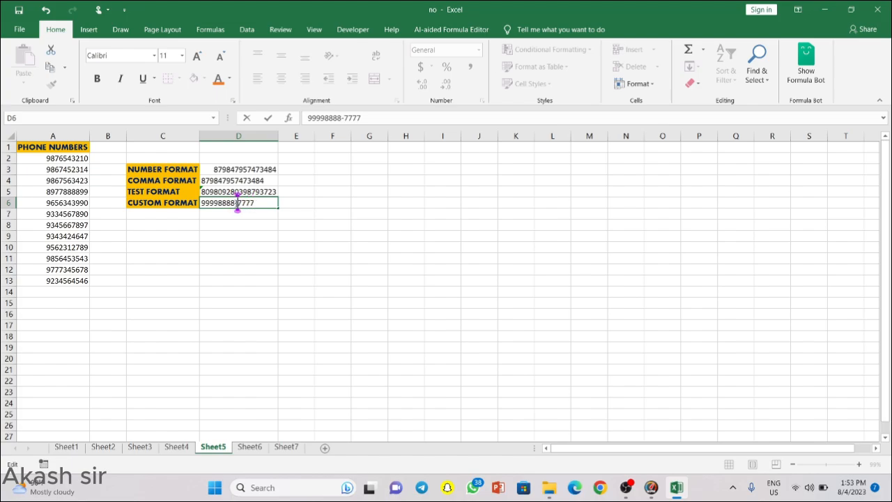
key("BackSpace")
key("Return")
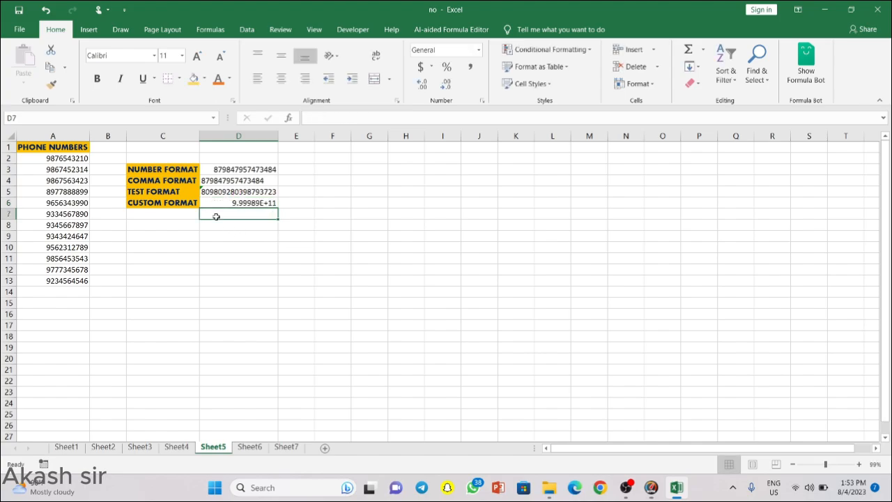
left_click(263, 200)
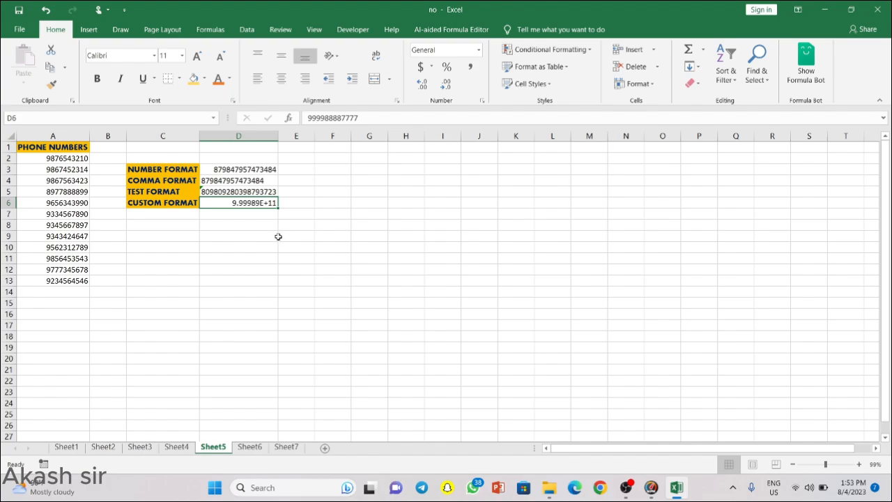
key("ctrl+1")
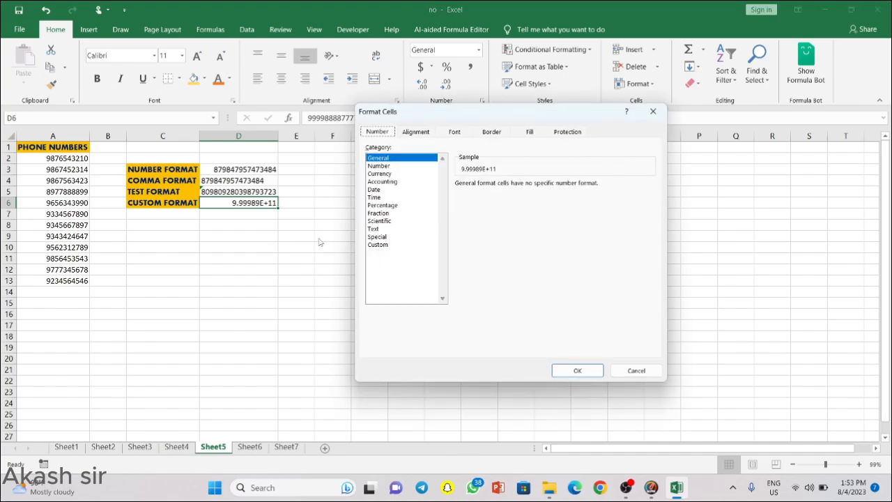
left_click(388, 246)
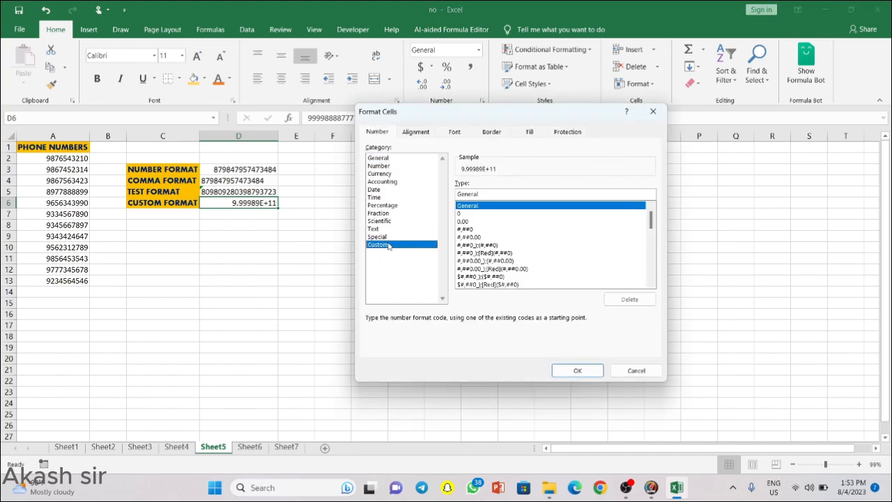
left_click(512, 194)
key("BackSpace")
key("BackSpace")
key("BackSpace")
key("BackSpace")
key("BackSpace")
key("BackSpace")
key("BackSpace")
type("0")
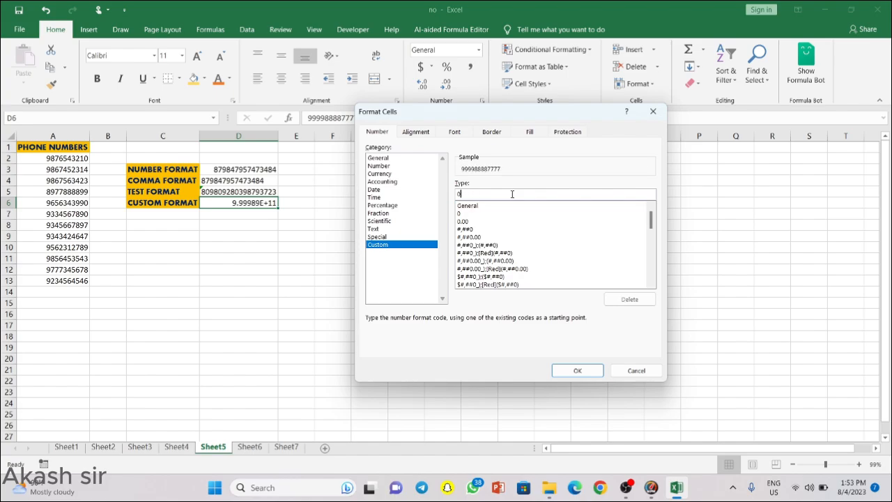
type("000-0000-0000")
left_click(577, 369)
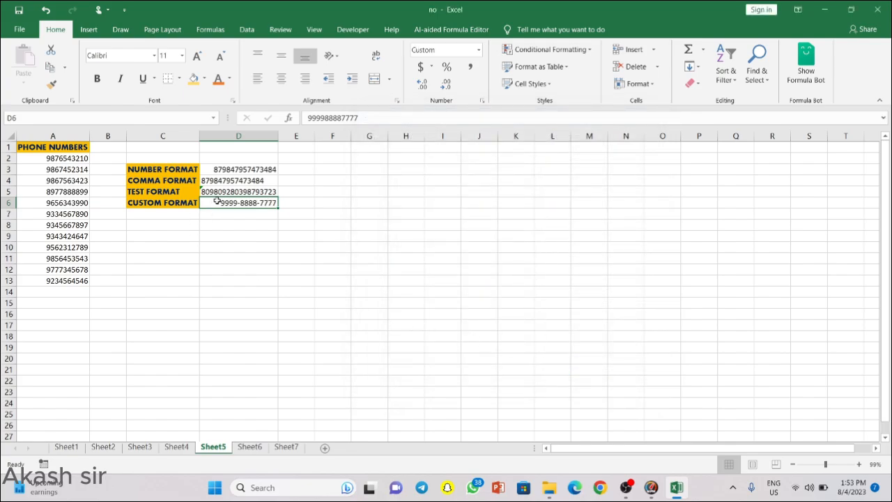
left_click(228, 223)
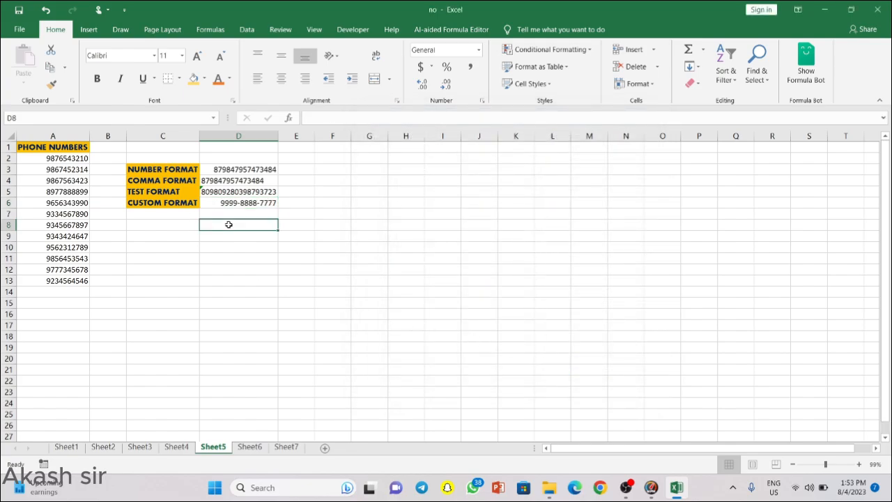
Step: On Sheet6, enter the first person's first name in B2 and Flash Fill the FIRST NAME column
left_click(250, 446)
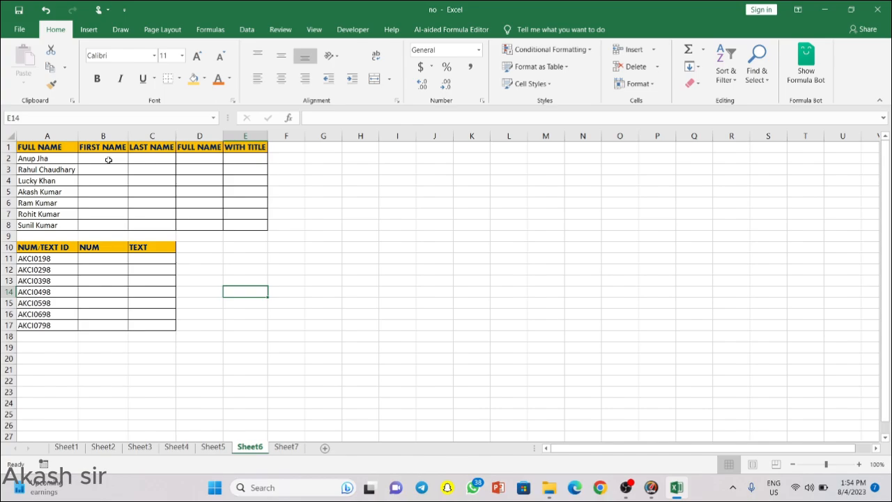
left_click(109, 159)
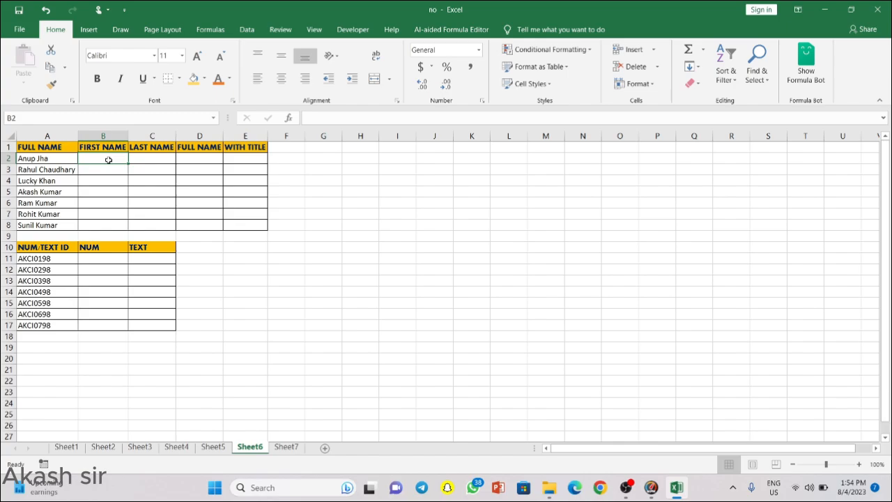
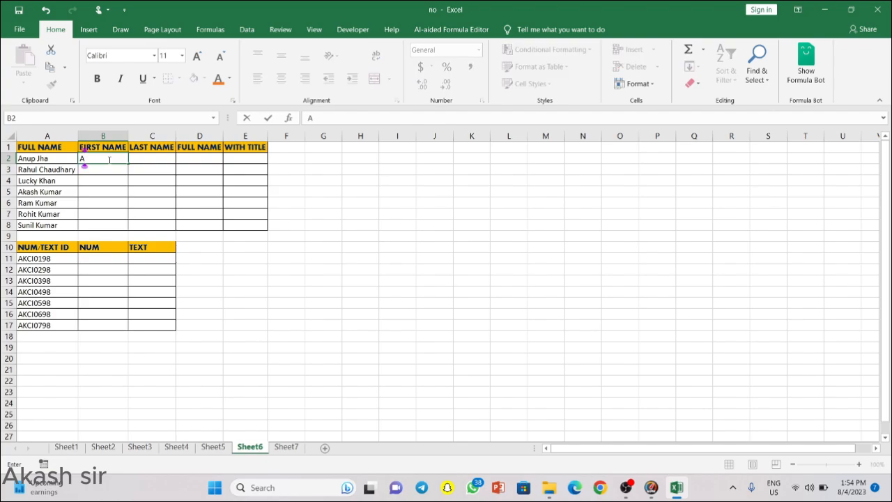
key("Return")
key("ctrl+e")
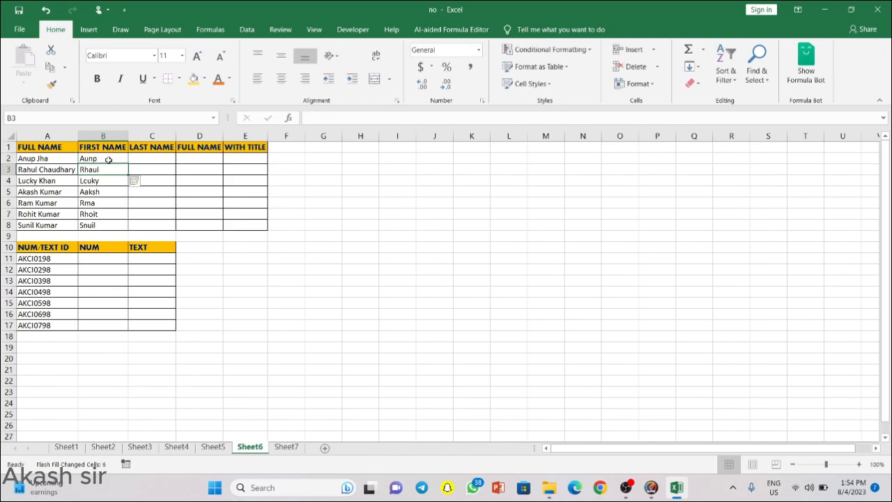
Step: Enter the first person's surname in C2 and Flash Fill the LAST NAME column
key("Right")
key("Up")
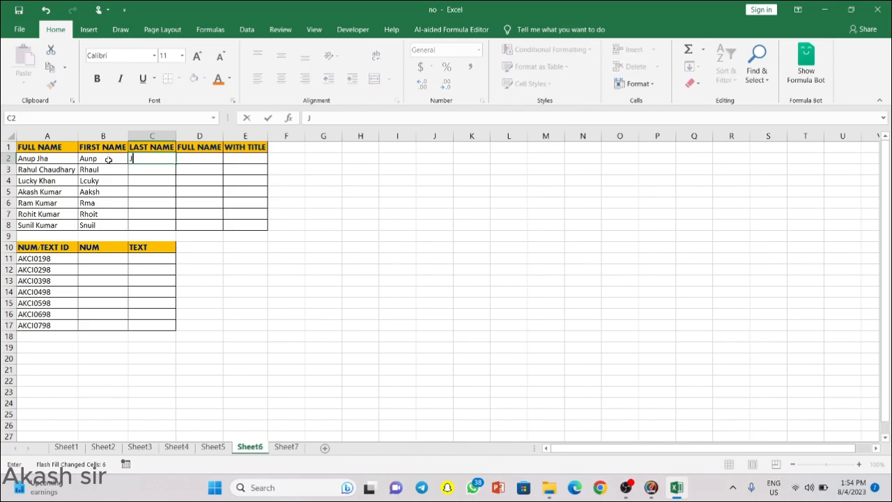
type("Jha")
key("Return")
key("ctrl+e")
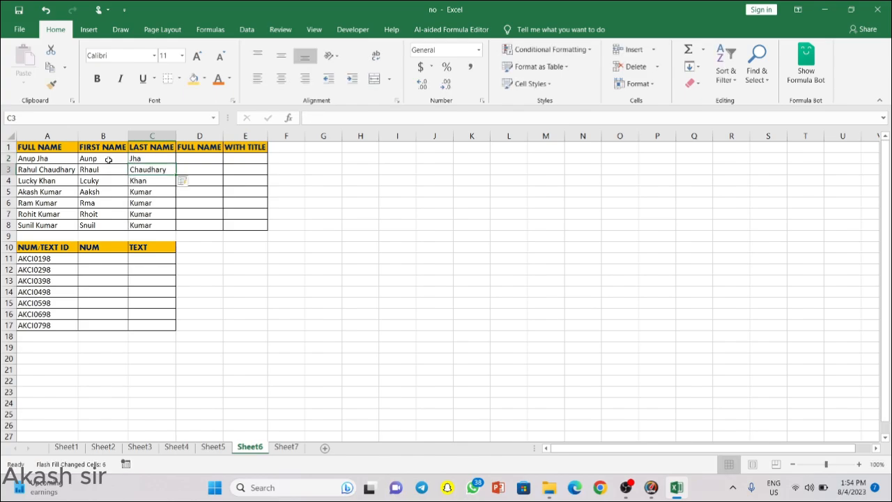
key("Right")
key("Up")
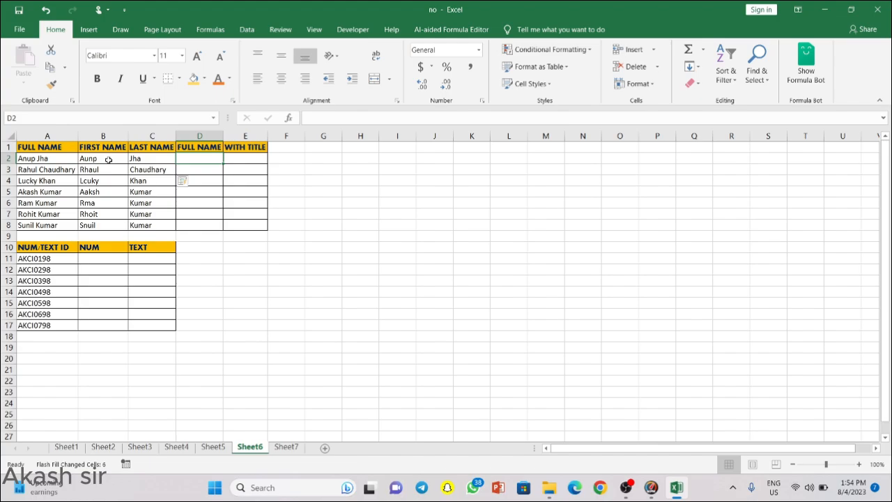
Step: Enter the first person's full name in D2 and Flash Fill the FULL NAME column down to D8
type("a")
key("BackSpace")
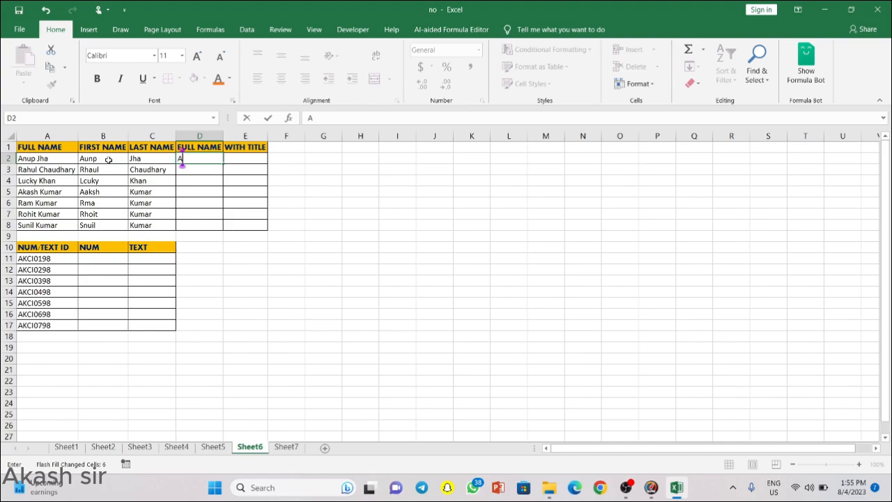
key("Return")
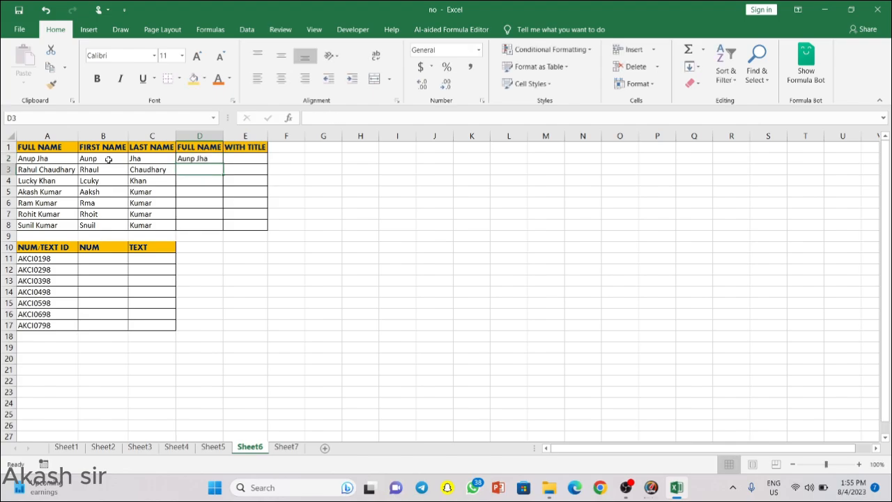
key("ctrl+e")
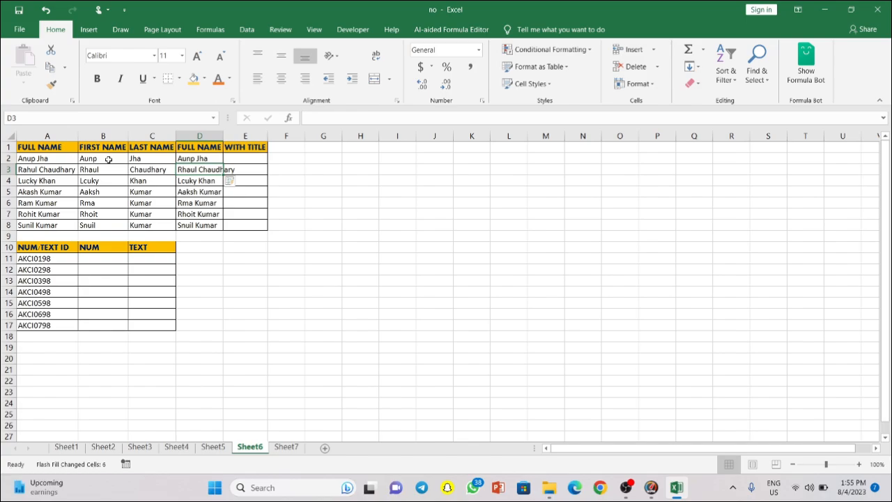
key("Right")
key("Up")
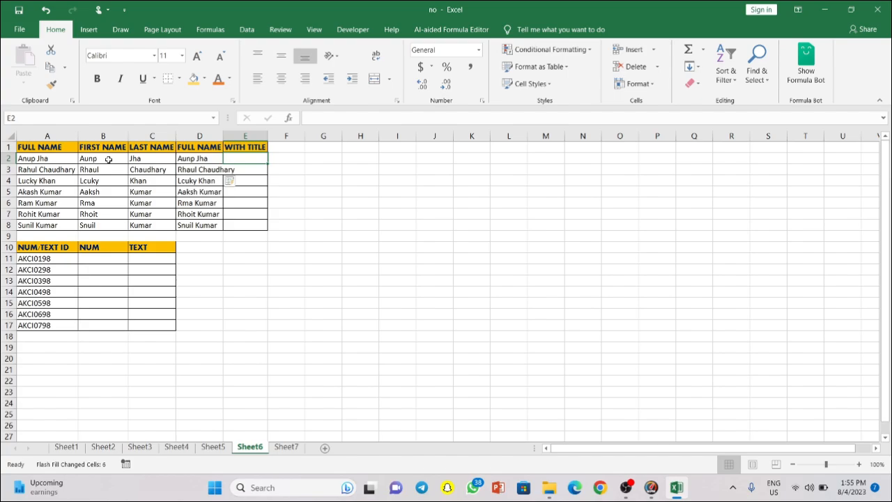
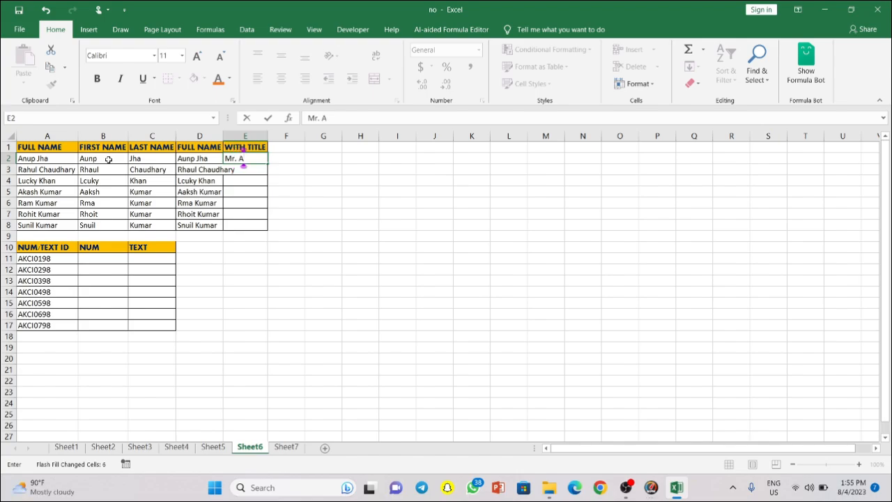
key("ctrl+Return")
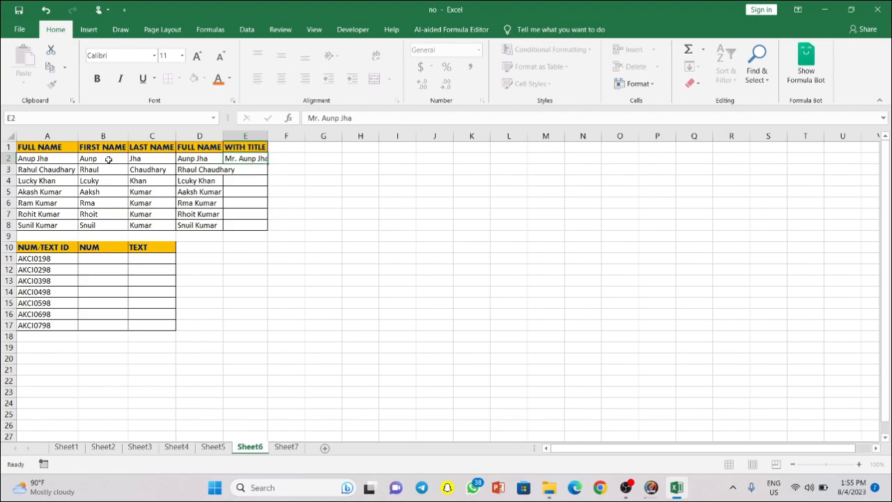
key("Return")
key("ctrl+e")
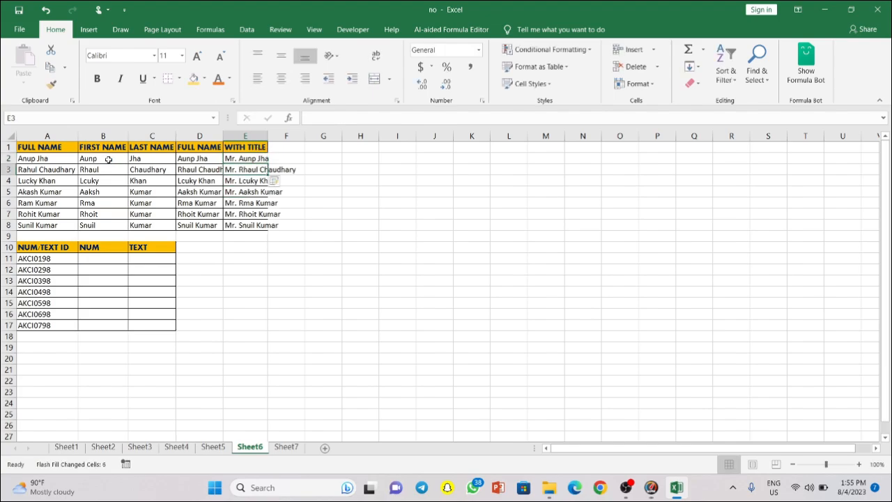
Step: Select the first NUM cell beside the ID AKCI0198
left_click(232, 293)
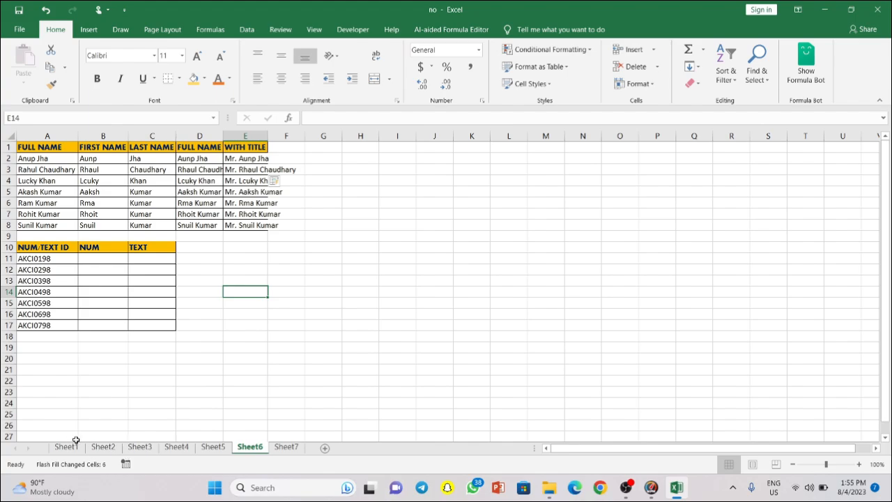
left_click(33, 256)
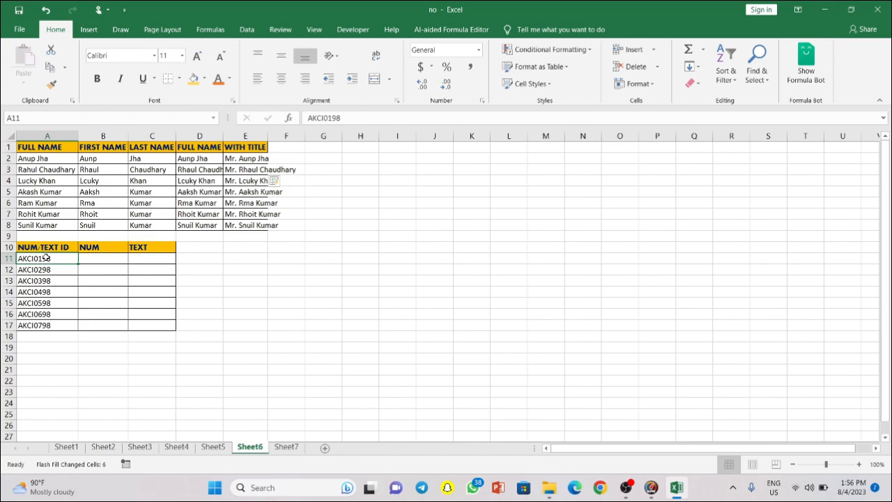
left_click(100, 259)
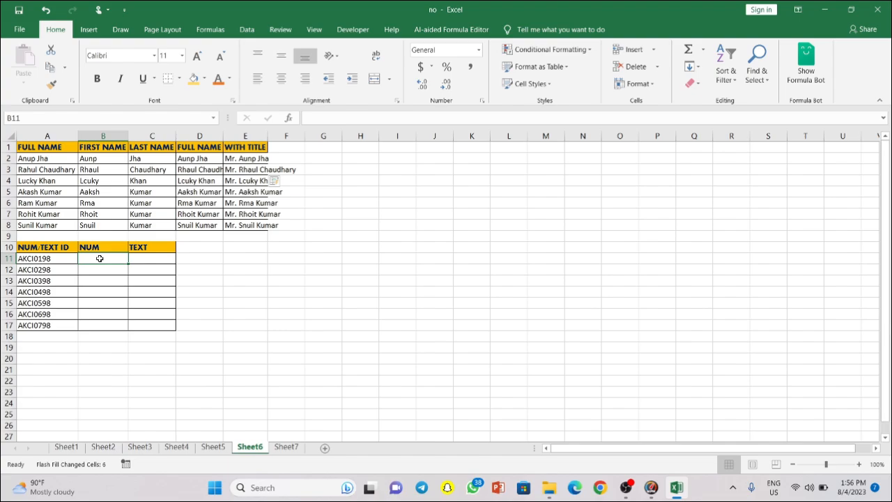
Step: Enter 0198 and Flash Fill the NUM column with each ID's number part
type("0198")
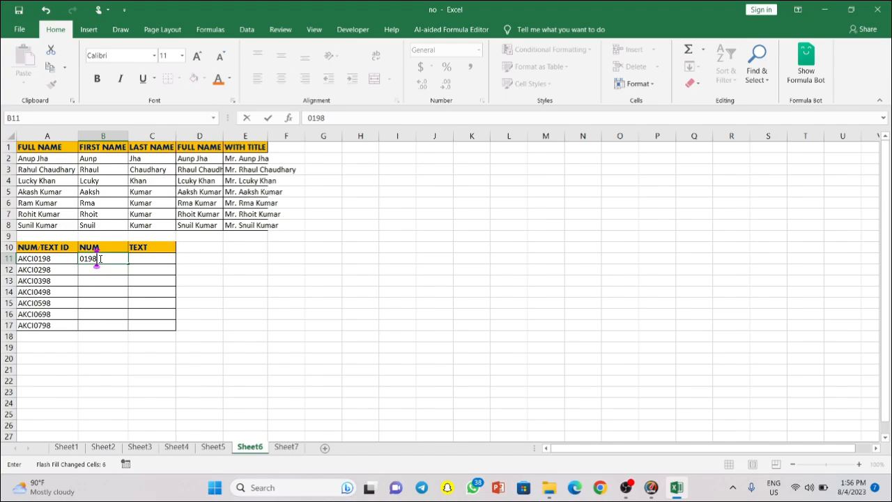
key("Return")
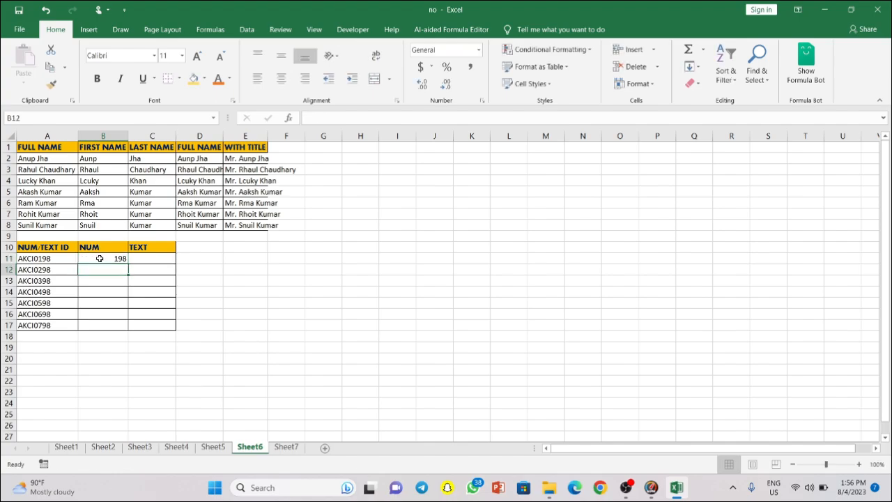
key("ctrl+e")
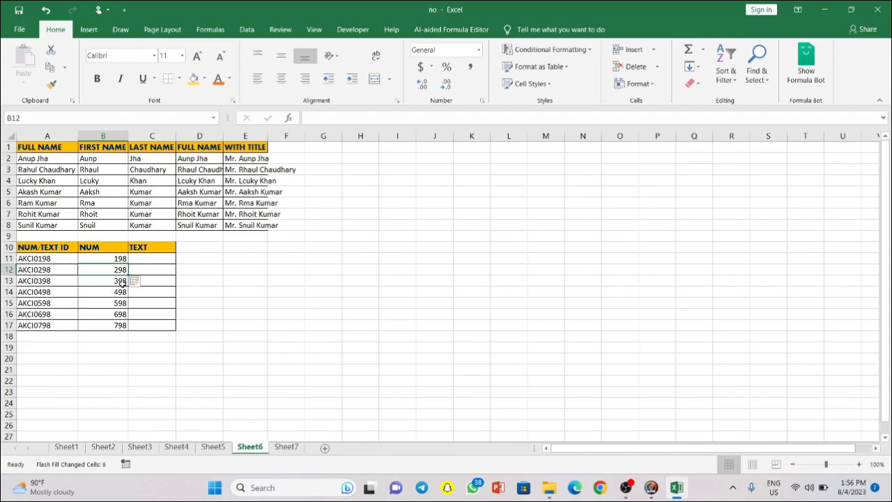
Step: Enter AKCI in the first TEXT cell and Flash Fill the rest of the TEXT column
left_click(147, 256)
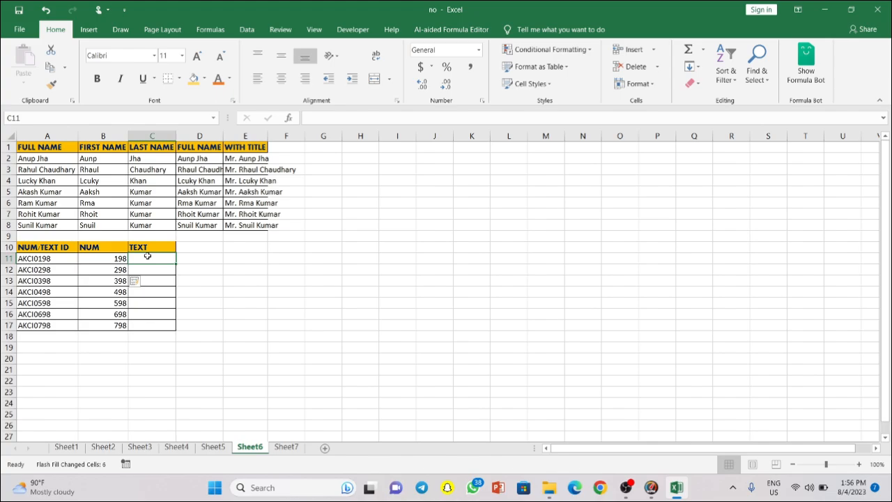
type("akci")
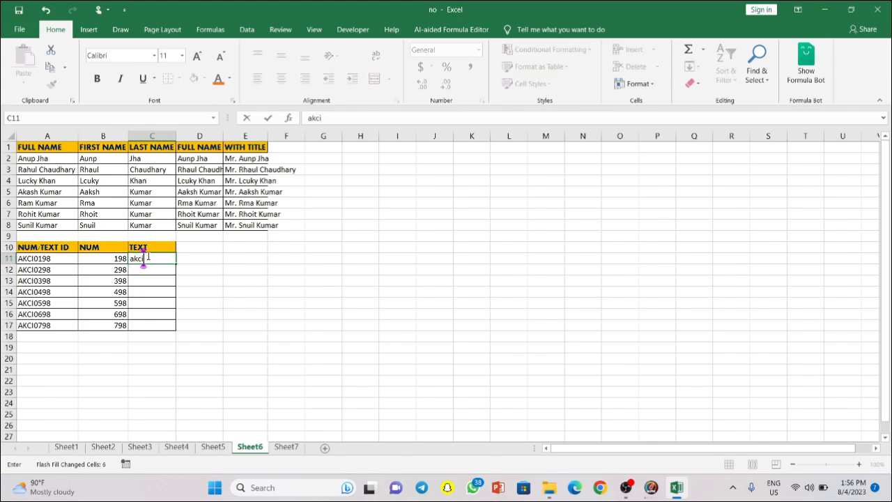
key("BackSpace")
key("BackSpace")
key("BackSpace")
key("BackSpace")
type("K")
key("BackSpace")
type("AKCI")
key("Return")
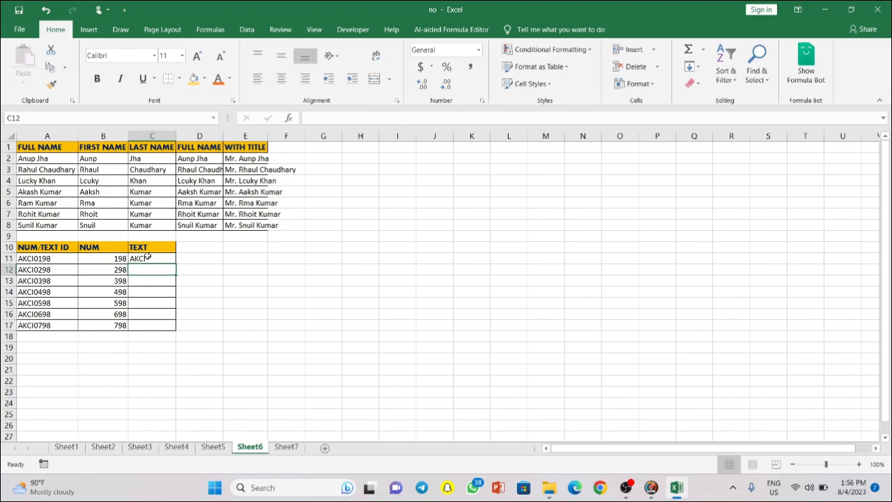
key("ctrl+e")
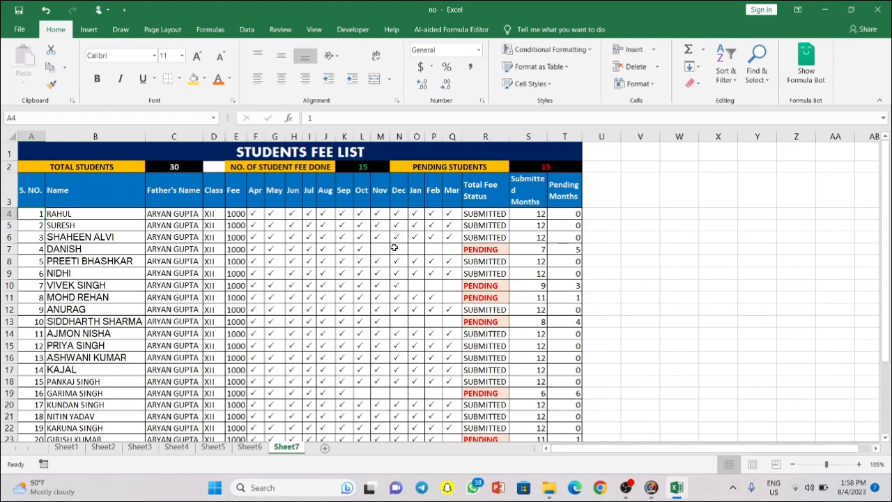
Step: Tick row 7's Nov through March fee cells with Wingdings P, and clear row 12's March tick
left_click(374, 251)
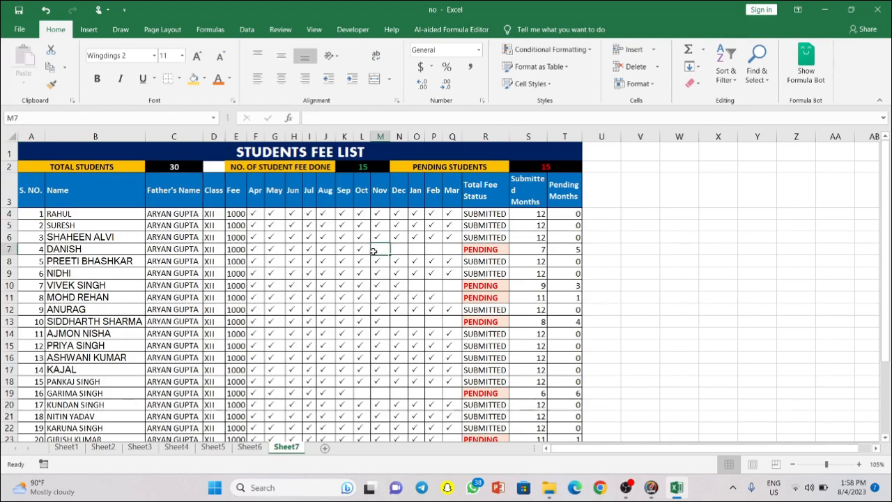
type("P")
key("Tab")
type("P")
key("Tab")
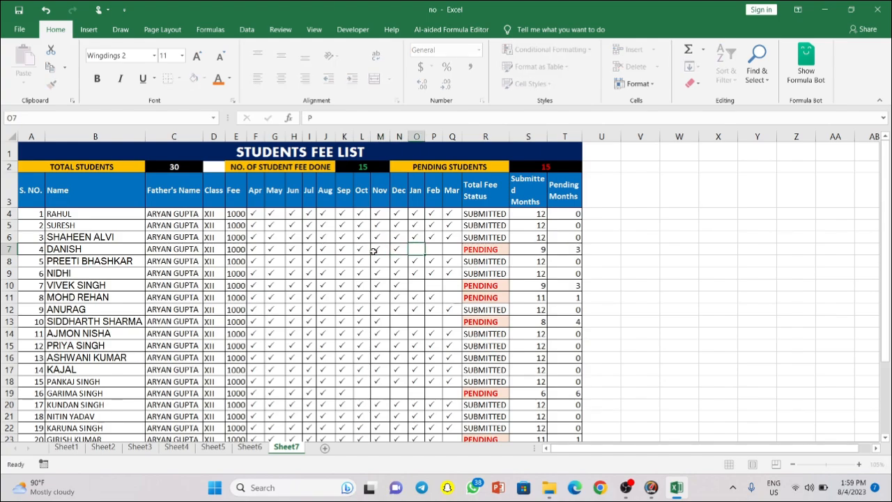
type("P")
key("Tab")
type("P")
key("Tab")
type("P")
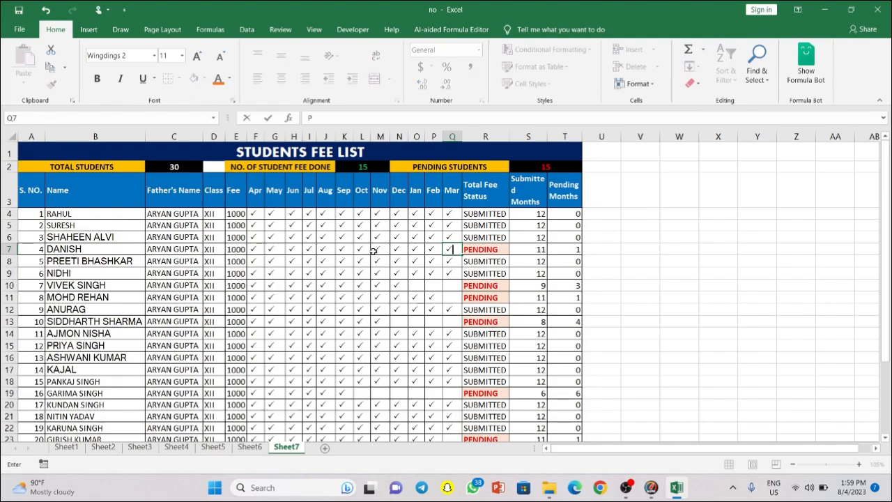
key("Tab")
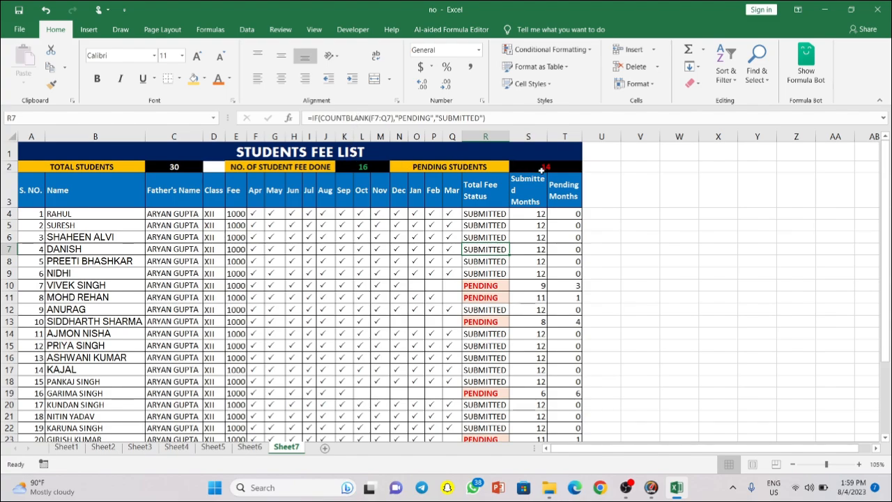
left_click(449, 311)
key("Delete")
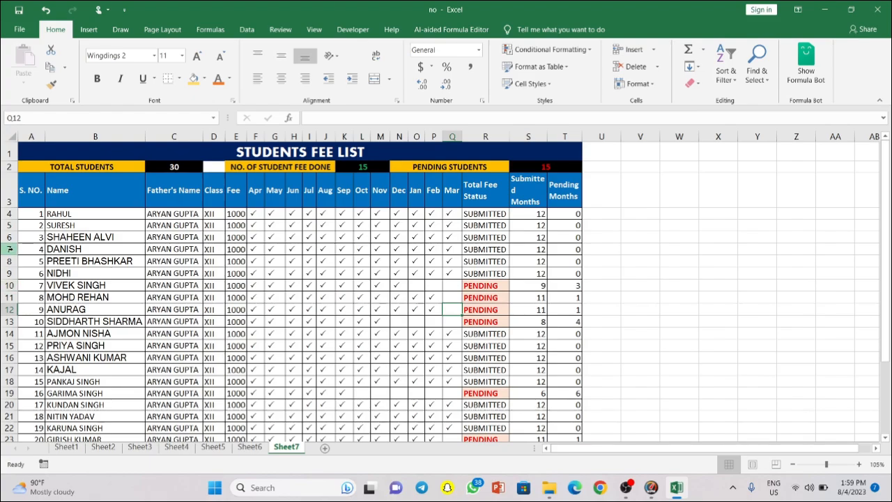
Step: Delete ANURAG's row 12 from the Sheet7 fee list with Ctrl+-
left_click(26, 222)
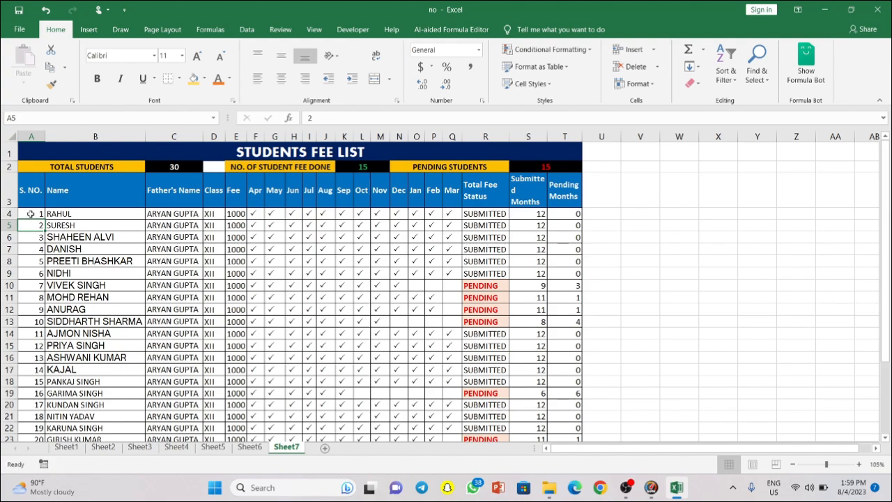
left_click(34, 212)
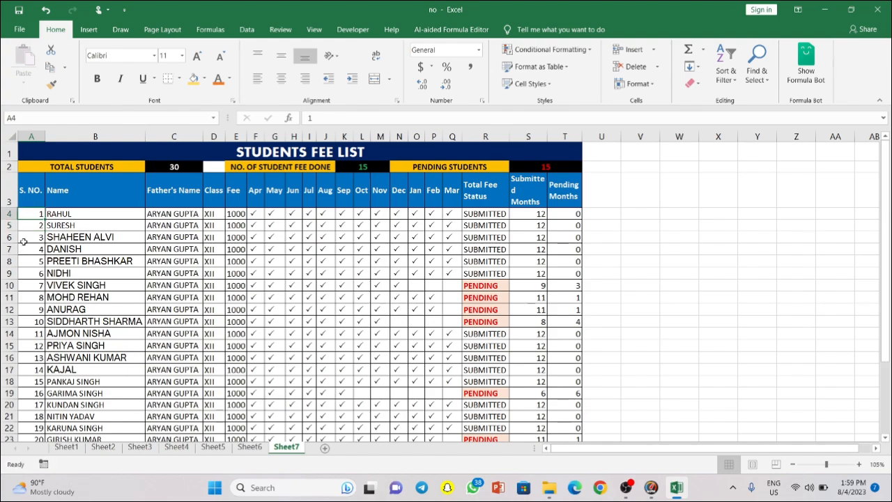
key("Down")
key("Down")
key("Down")
key("Down")
key("Down")
key("Down")
key("Down")
key("Down")
key("Down")
key("Down")
key("Down")
key("Down")
key("Down")
key("Down")
key("Down")
key("Down")
key("Down")
key("Down")
key("Down")
key("Down")
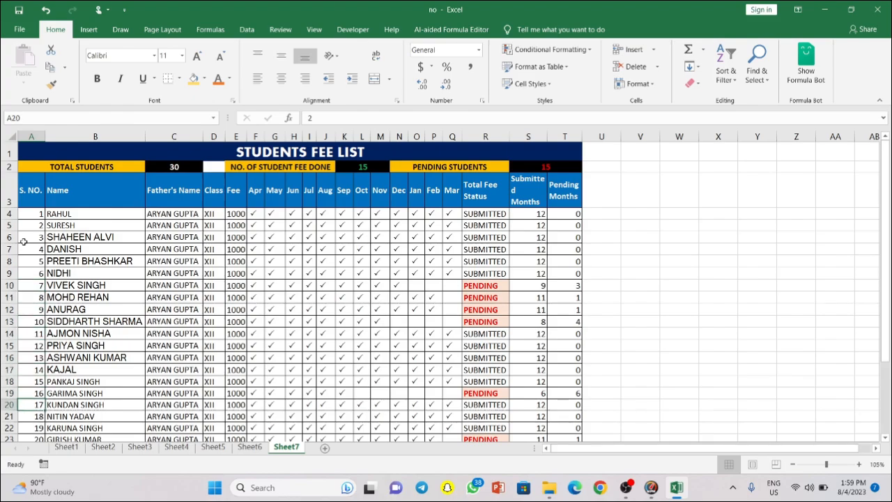
key("Down")
key("Down")
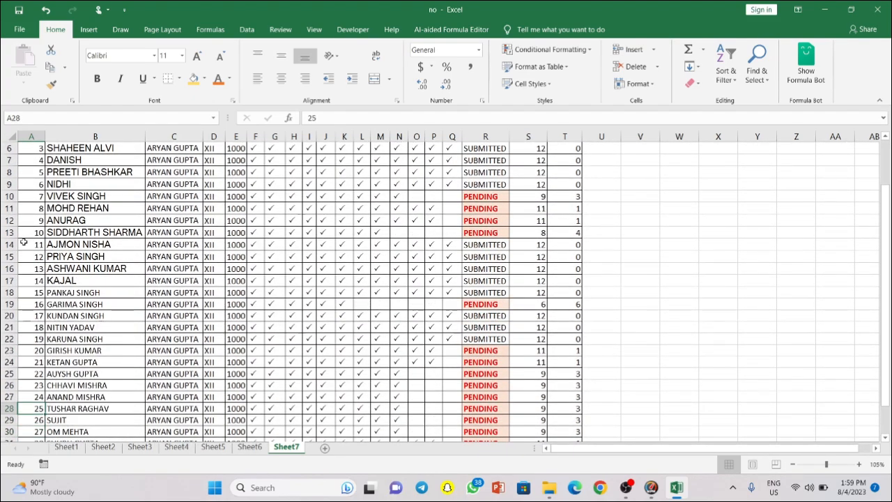
key("Up")
key("Up")
key("Up")
key("Up")
key("Up")
key("Up")
key("Up")
key("Up")
key("Up")
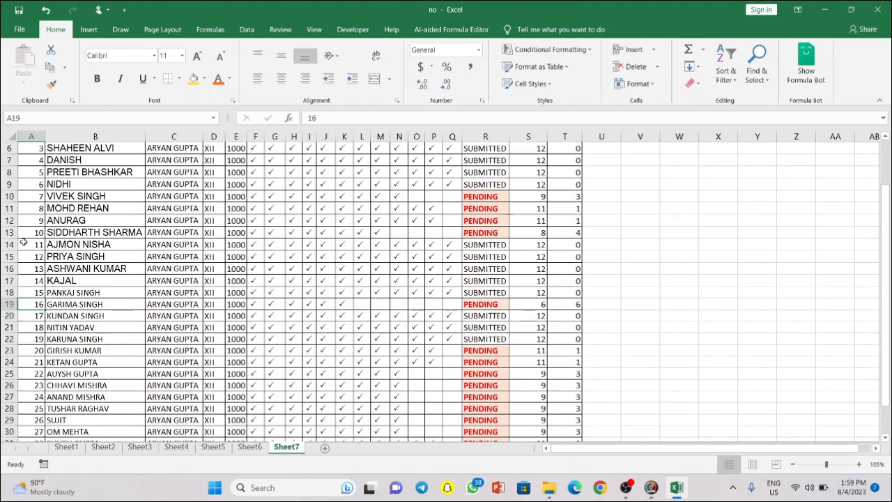
key("Up")
key("Up")
key("Up")
key("Up")
key("Up")
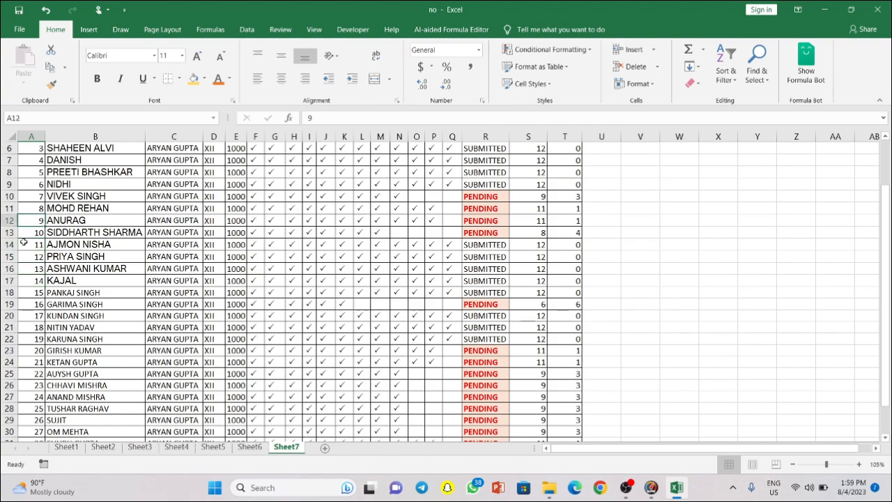
key("shift+space")
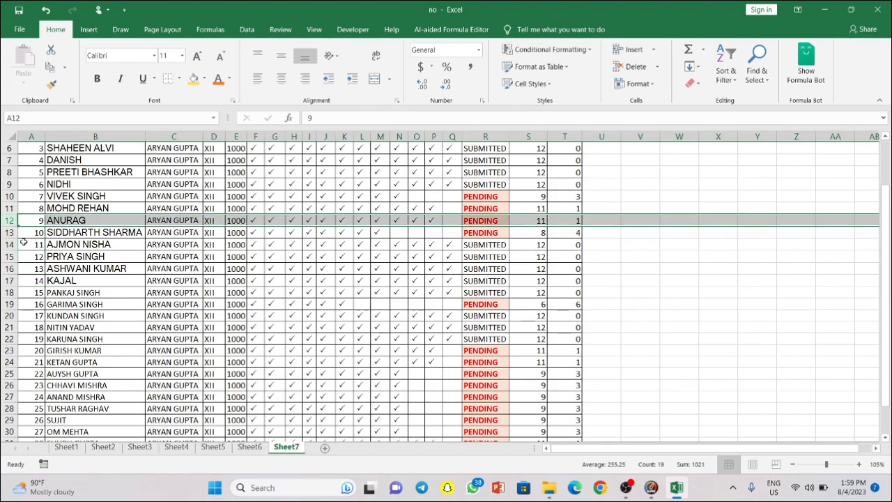
key("ctrl+minus")
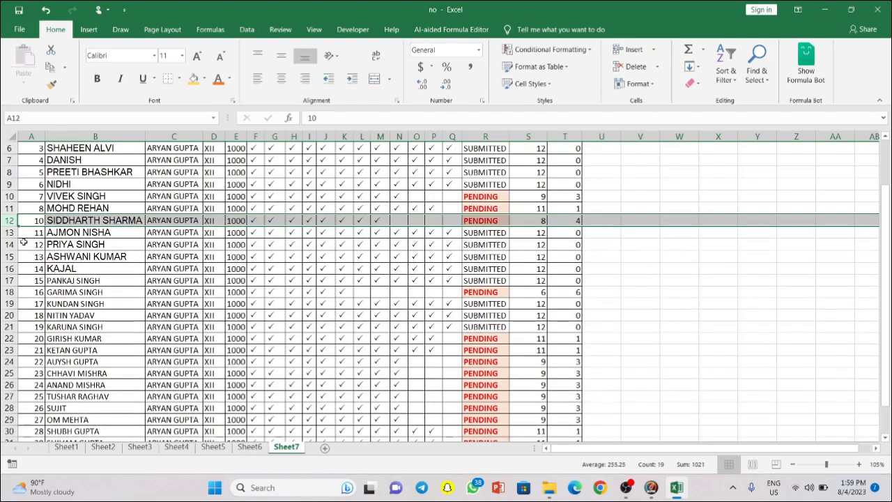
left_click(40, 222)
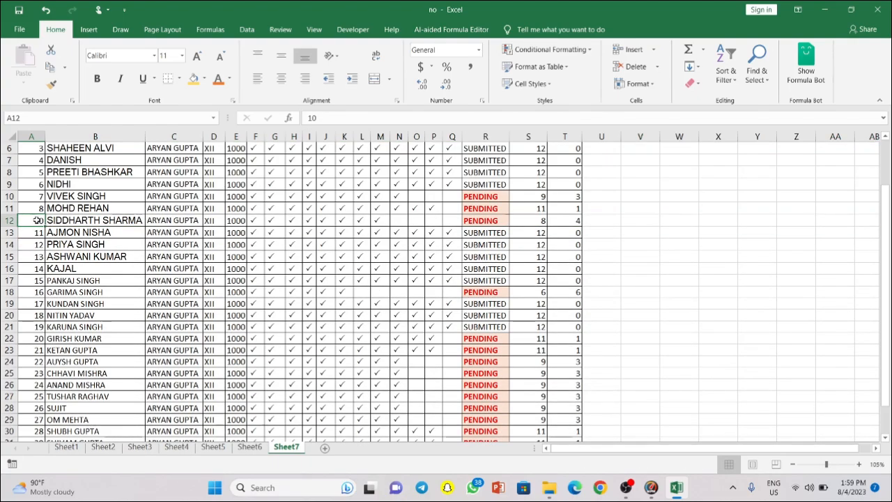
scroll(38, 220, "up", 2)
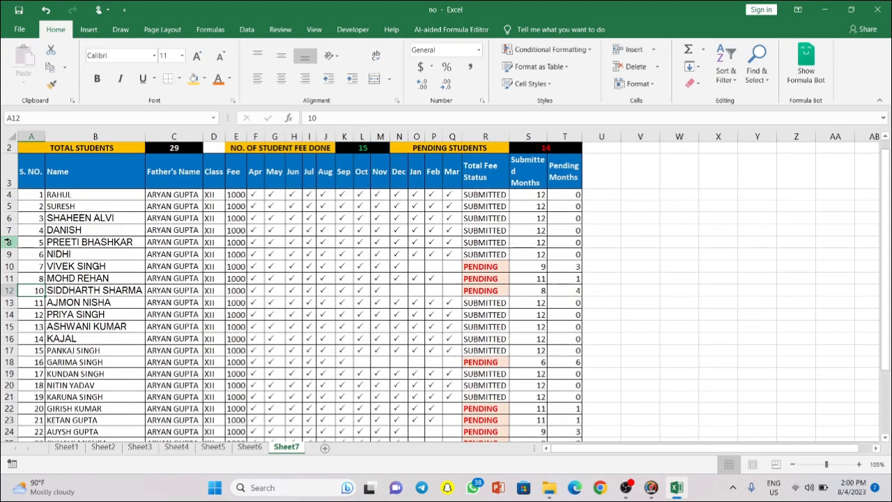
left_click(9, 241)
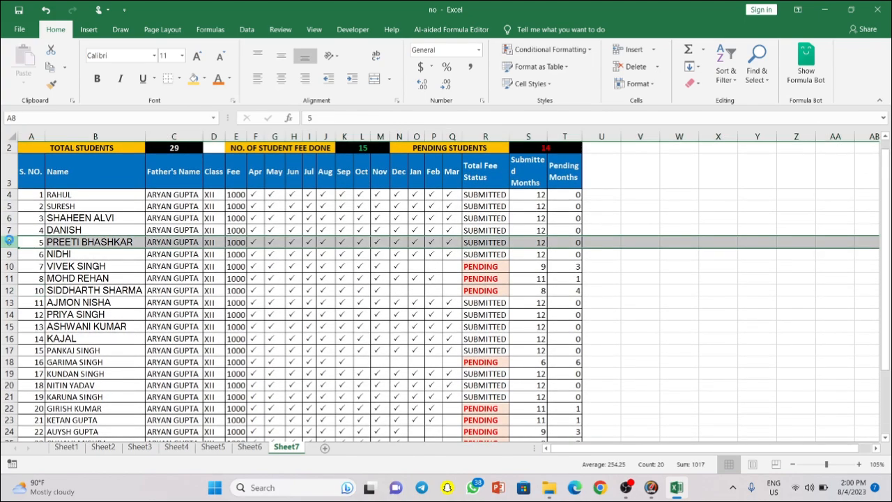
key("ctrl+shift+plus")
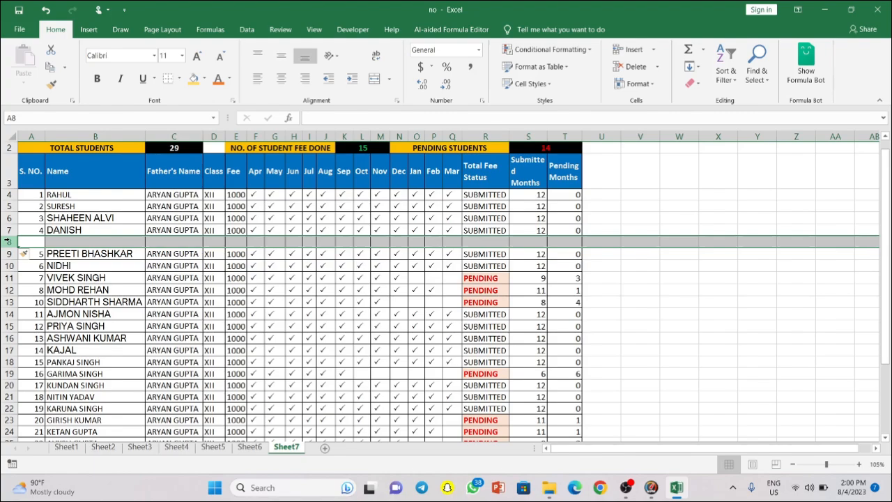
key("ctrl+minus")
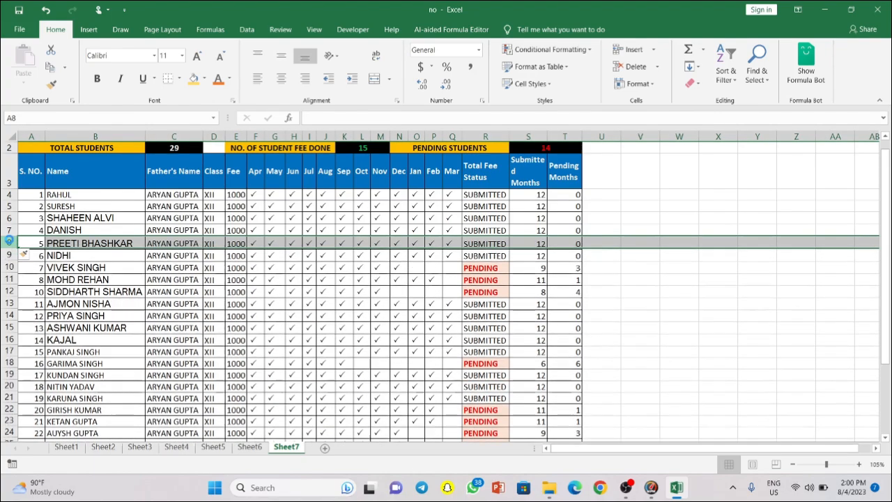
key("ctrl+minus")
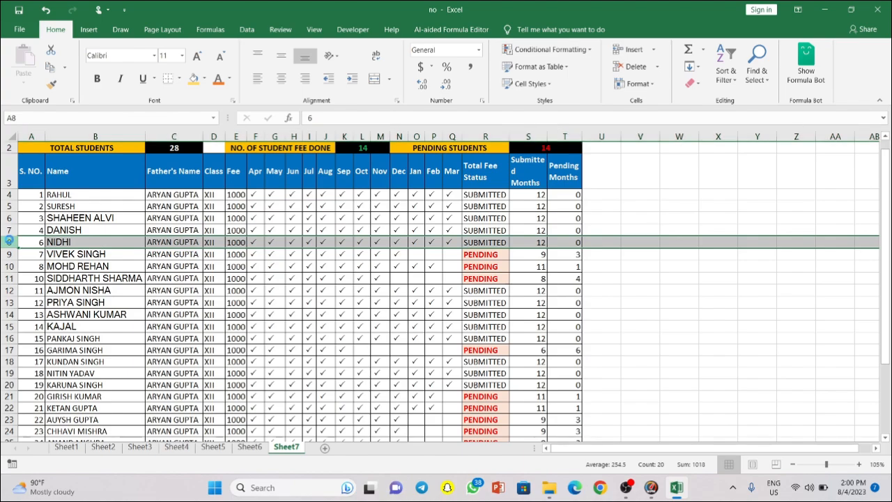
key("ctrl+minus")
key("ctrl+minus")
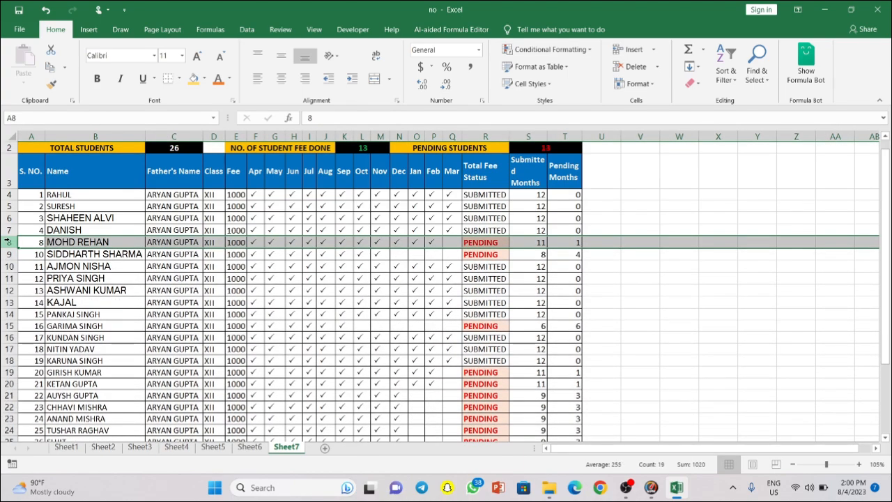
key("ctrl+minus")
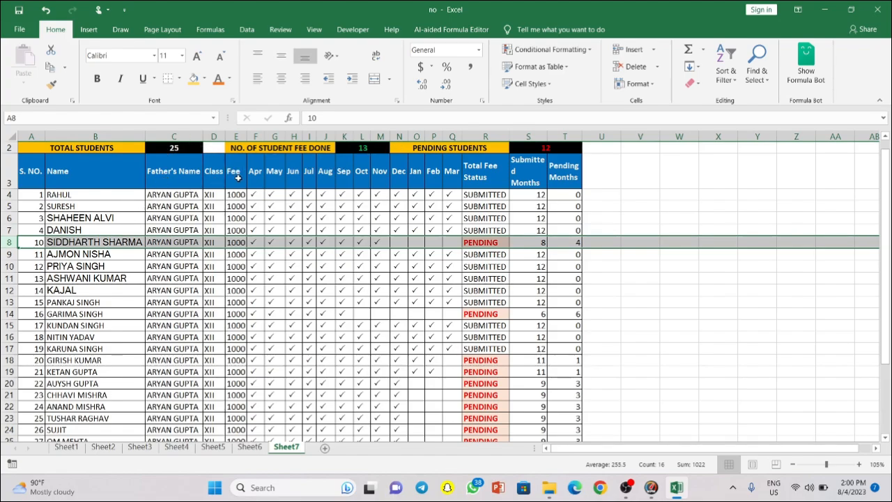
left_click(34, 193)
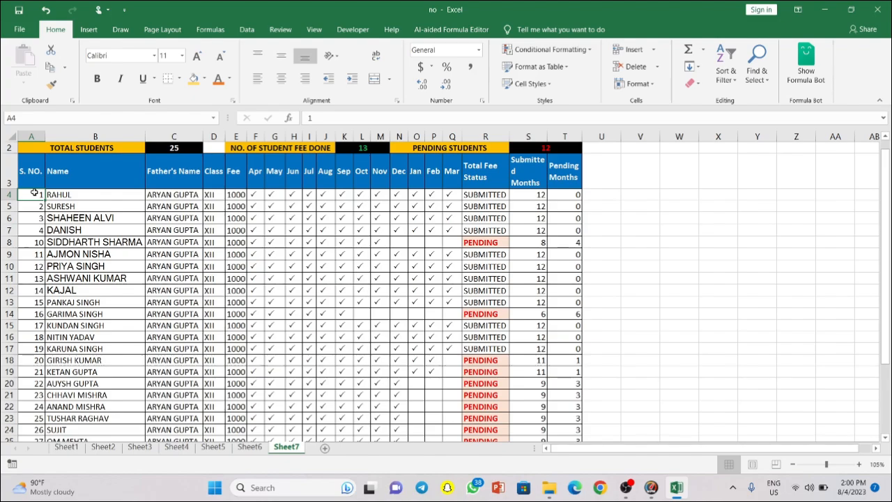
Step: Enter =ROW()-ROW($A$3) in A4 and fill it down the S. No. column
type("=")
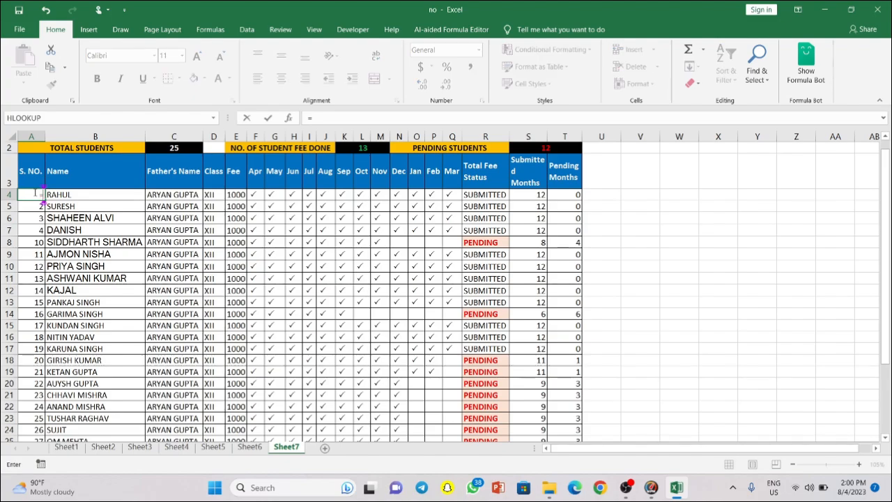
type("ROW(")
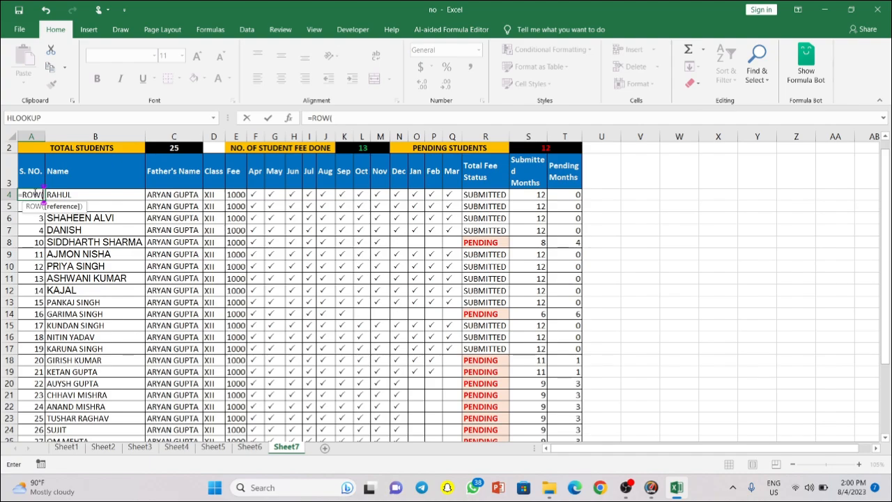
type(")")
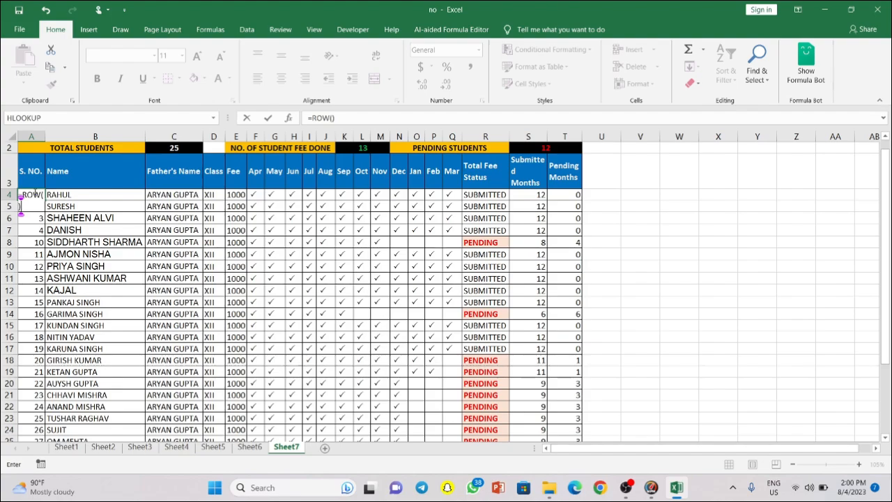
type("-ROW")
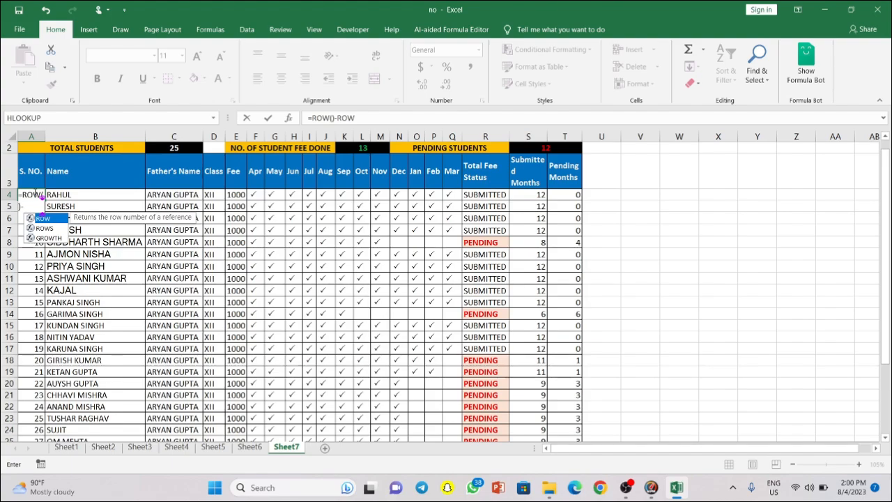
type("(")
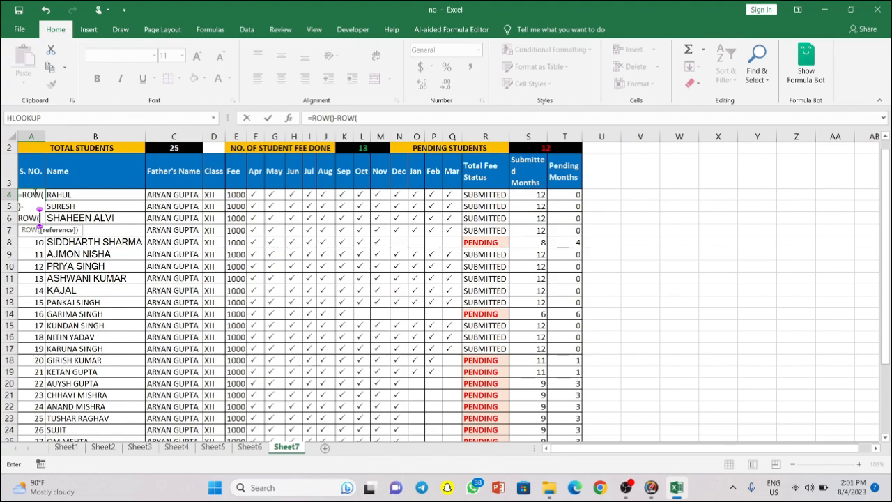
key("Up")
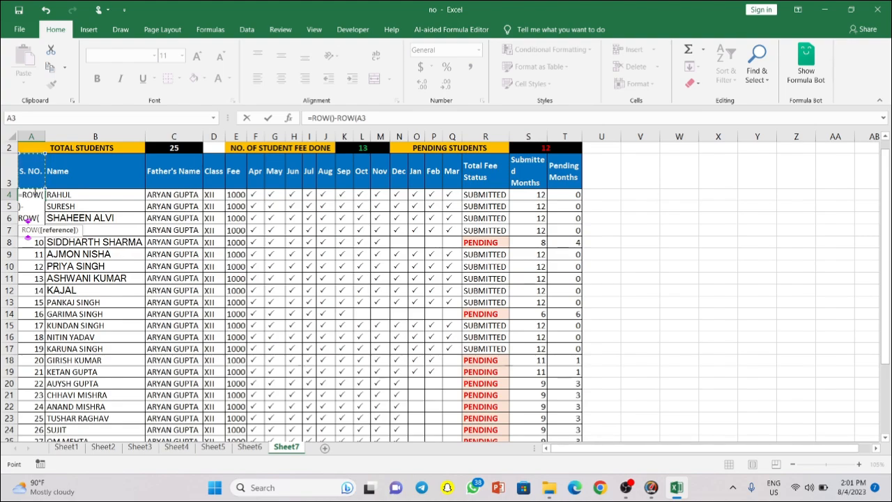
key("F4")
key("Return")
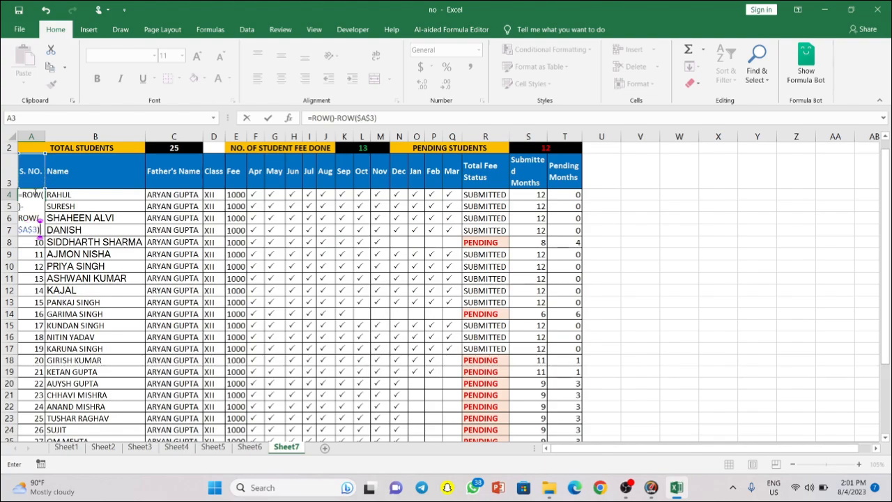
left_click(38, 196)
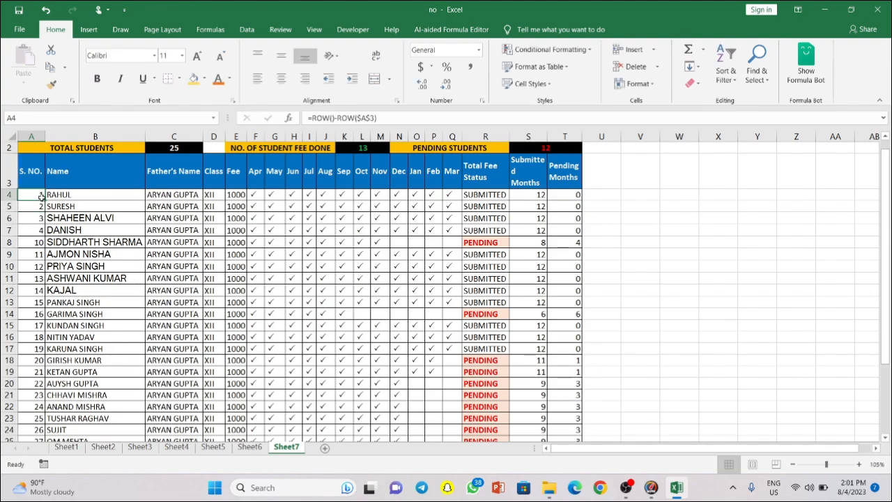
double_click(44, 200)
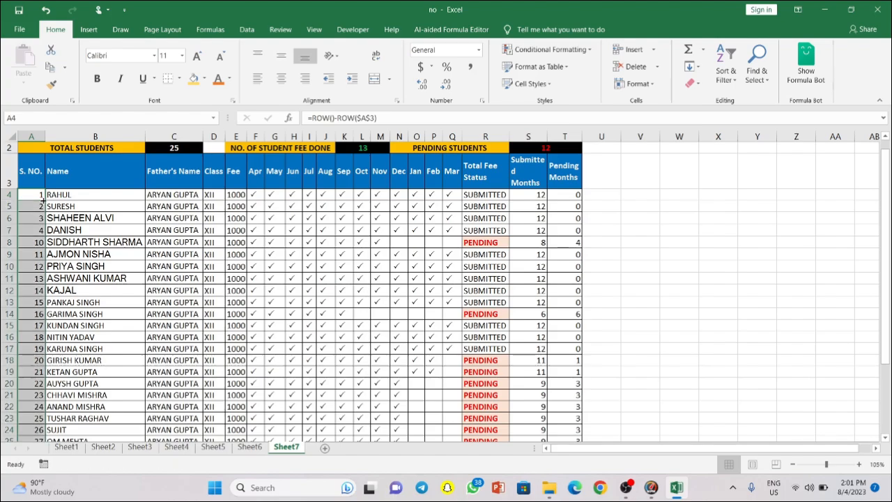
left_click(31, 269)
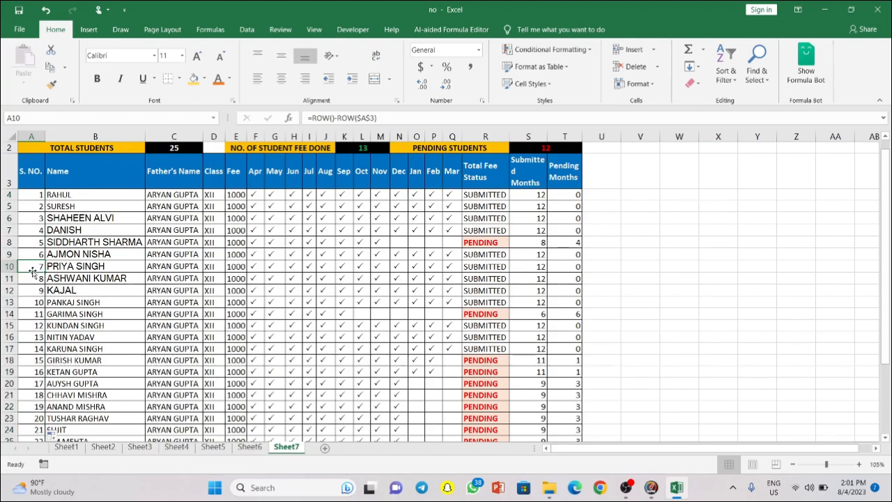
left_click(32, 326)
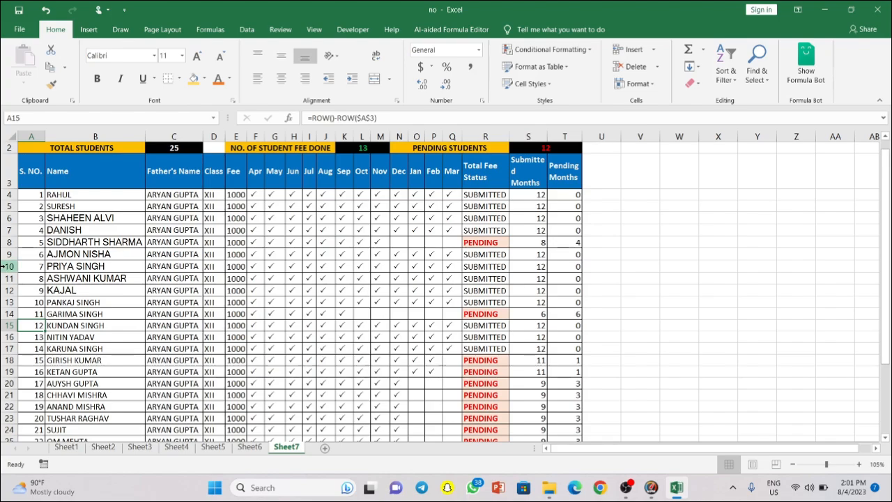
left_click(7, 266)
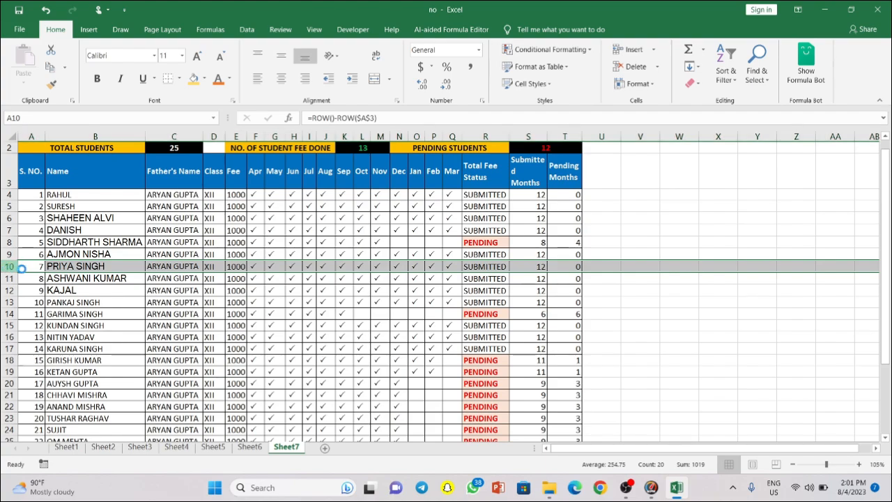
key("ctrl+minus")
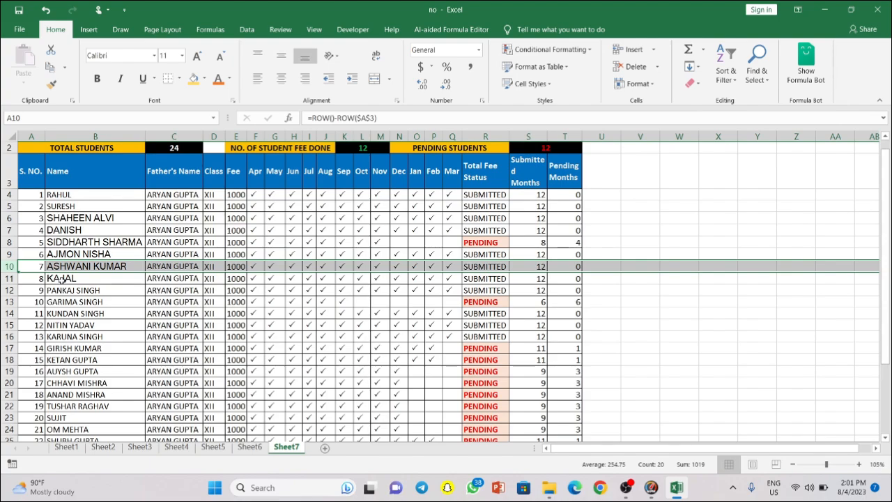
left_click(42, 267)
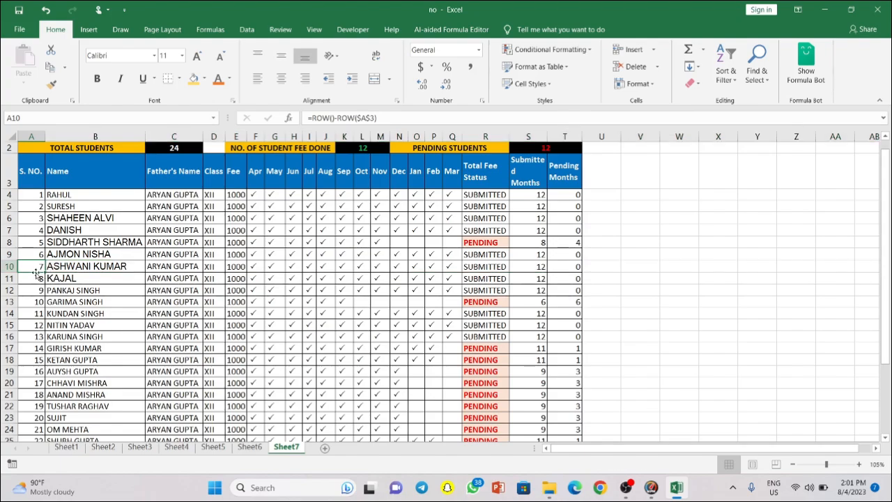
left_click(9, 266)
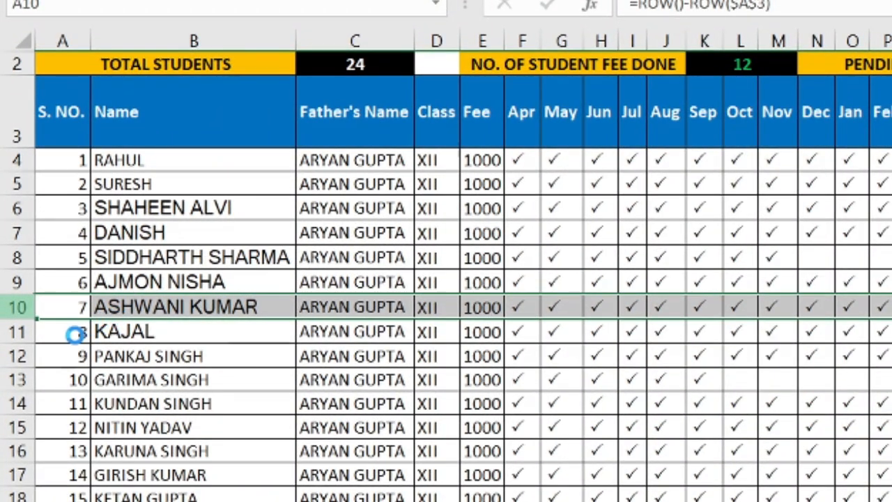
key("ctrl+shift+plus")
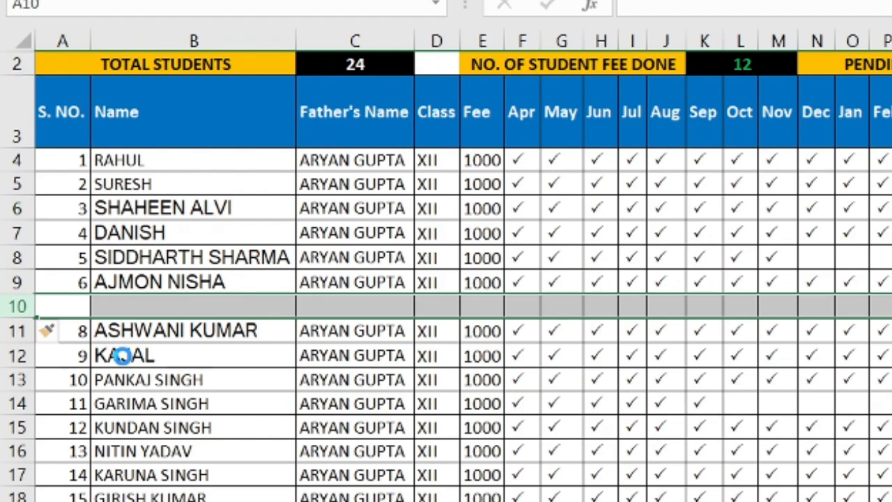
key("ctrl+z")
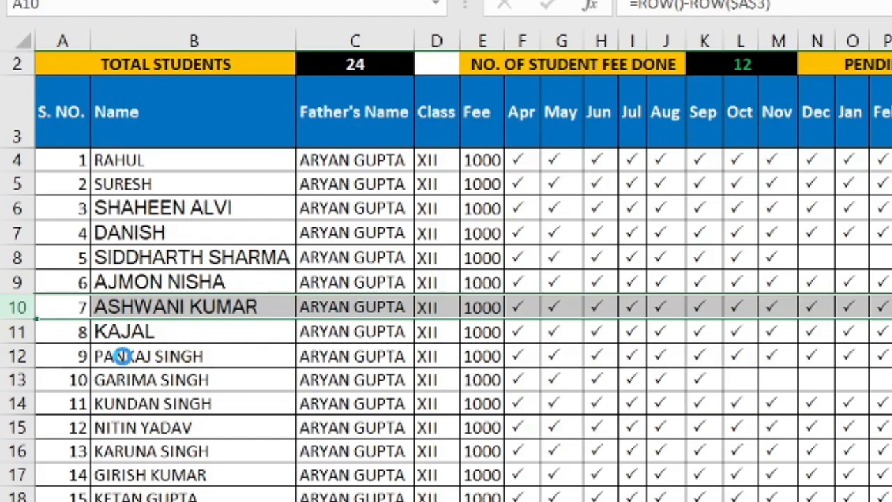
key("ctrl+minus")
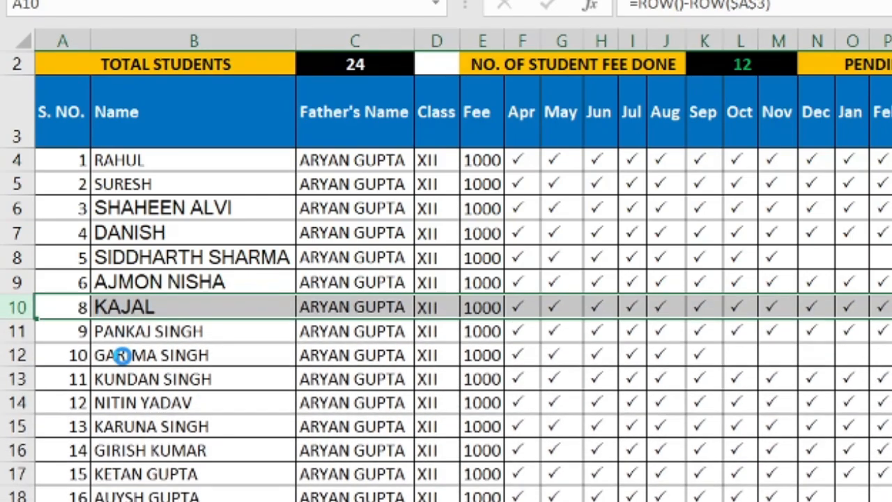